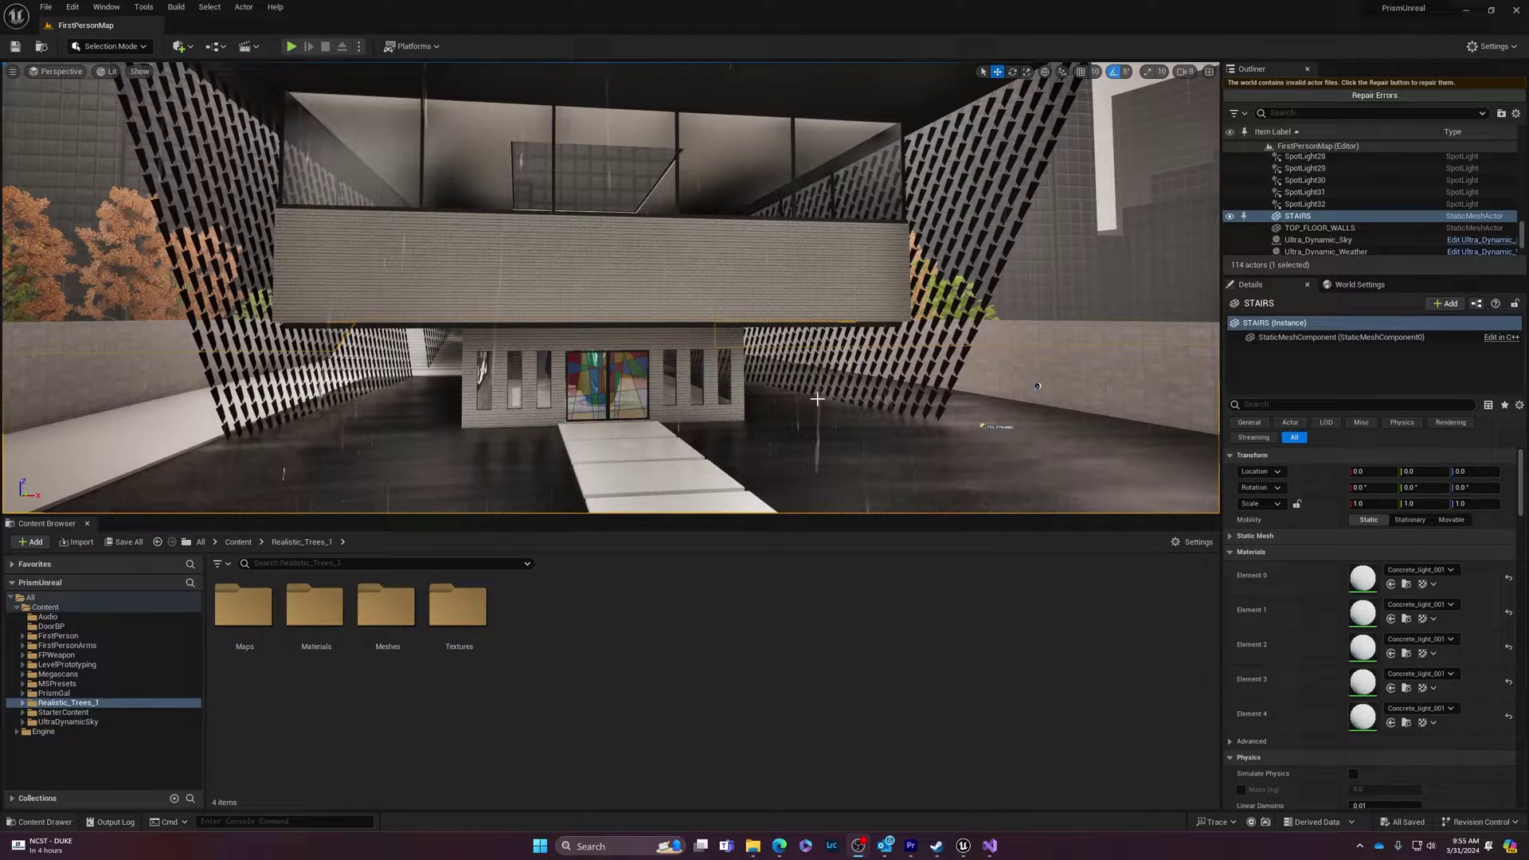
# Fly the viewport camera forward to the gallery building's entrance
pyautogui.moveTo(921, 519); pyautogui.dragTo(921, 518, button='right')
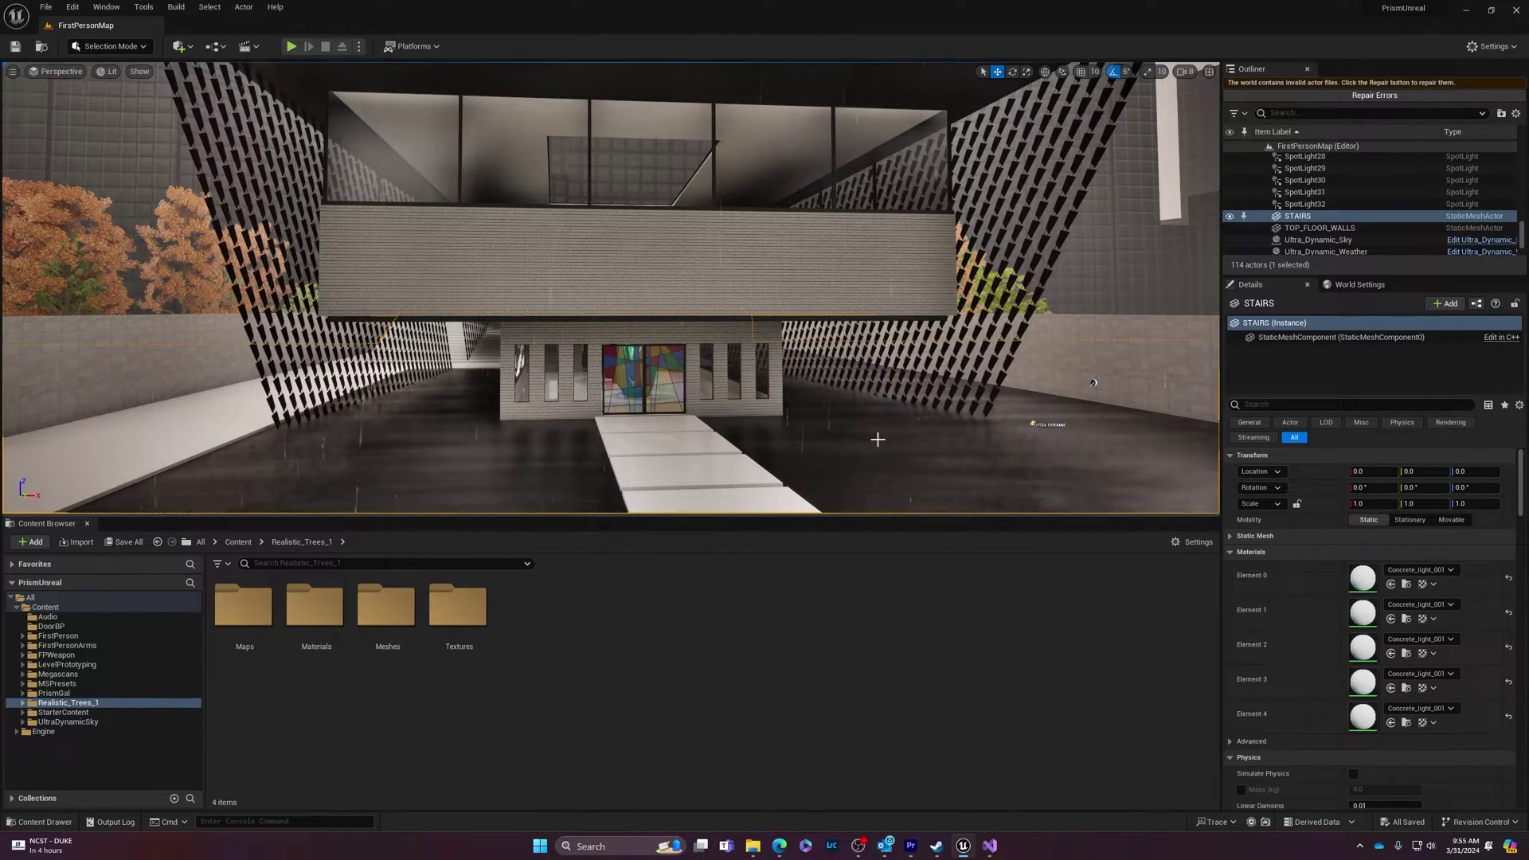
pyautogui.moveTo(877, 437); pyautogui.dragTo(898, 427, button='right')
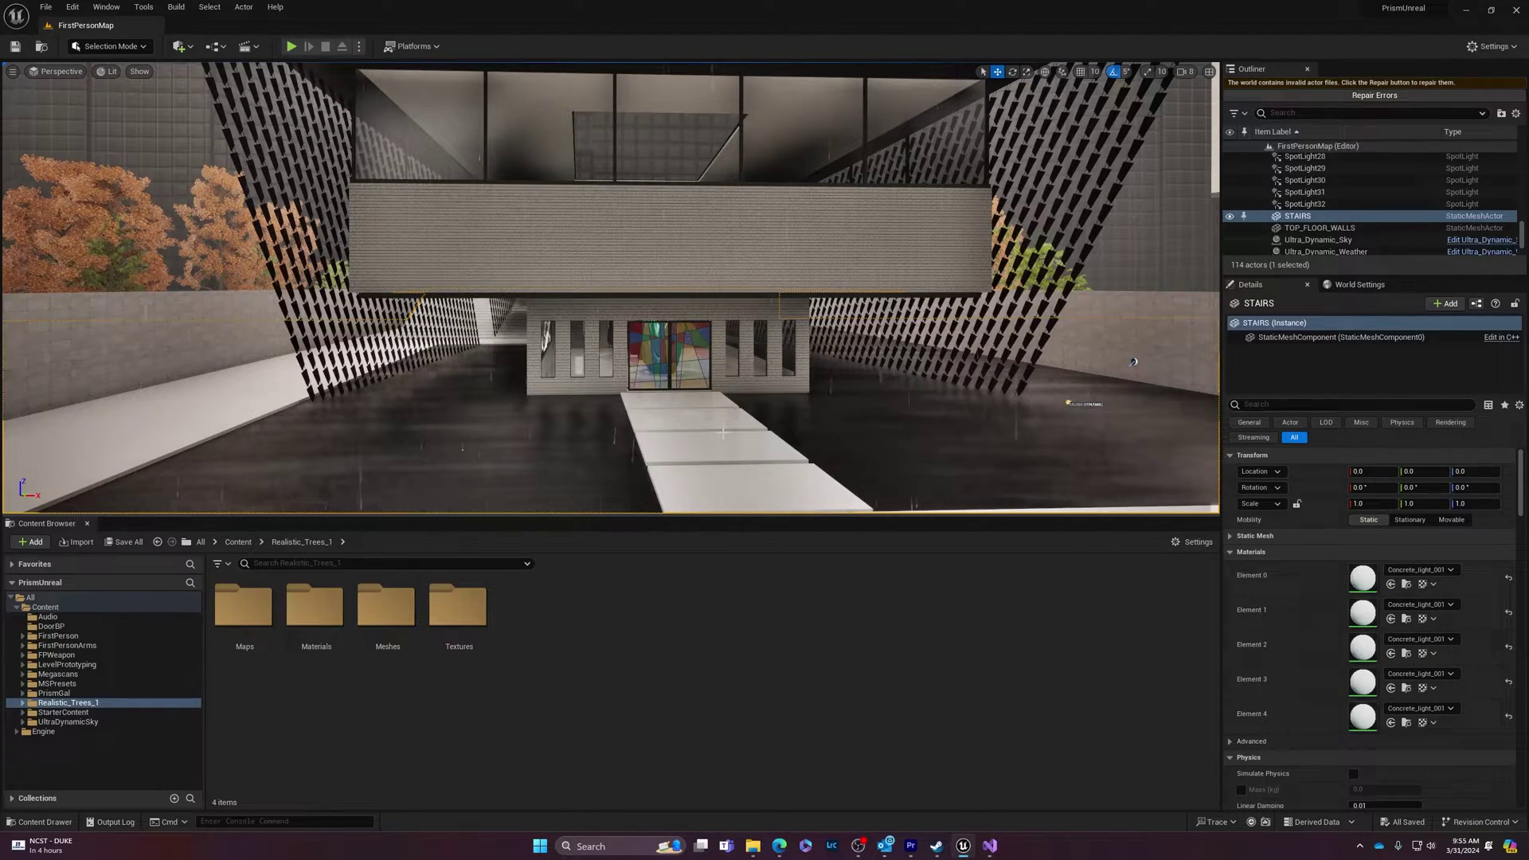
pyautogui.scroll(1, 723, 433)
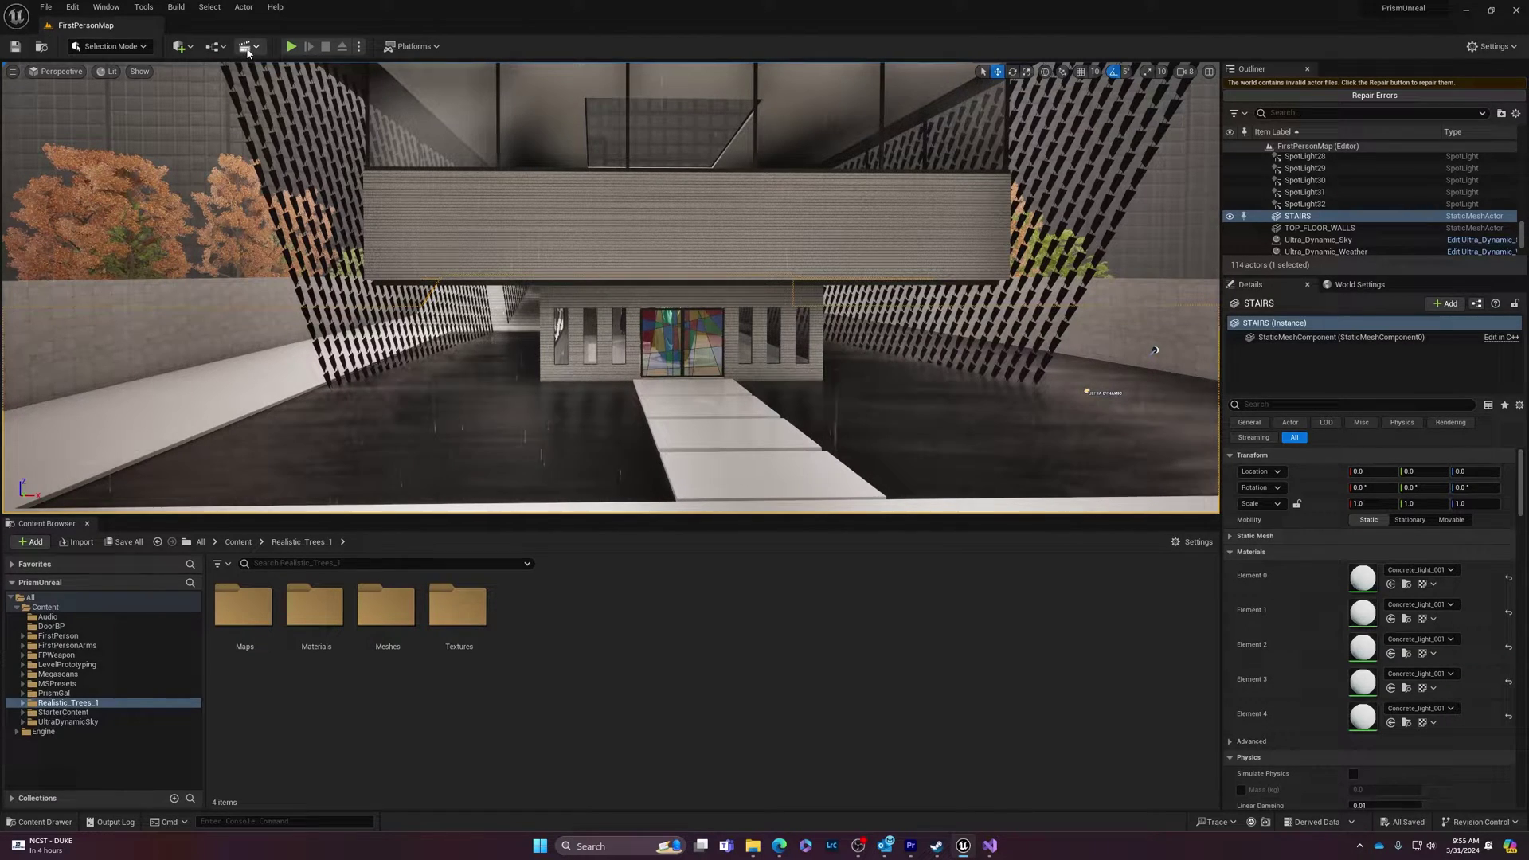
# Open the Level Blueprint full screen and pan the event graph to empty space
pyautogui.click(213, 47)
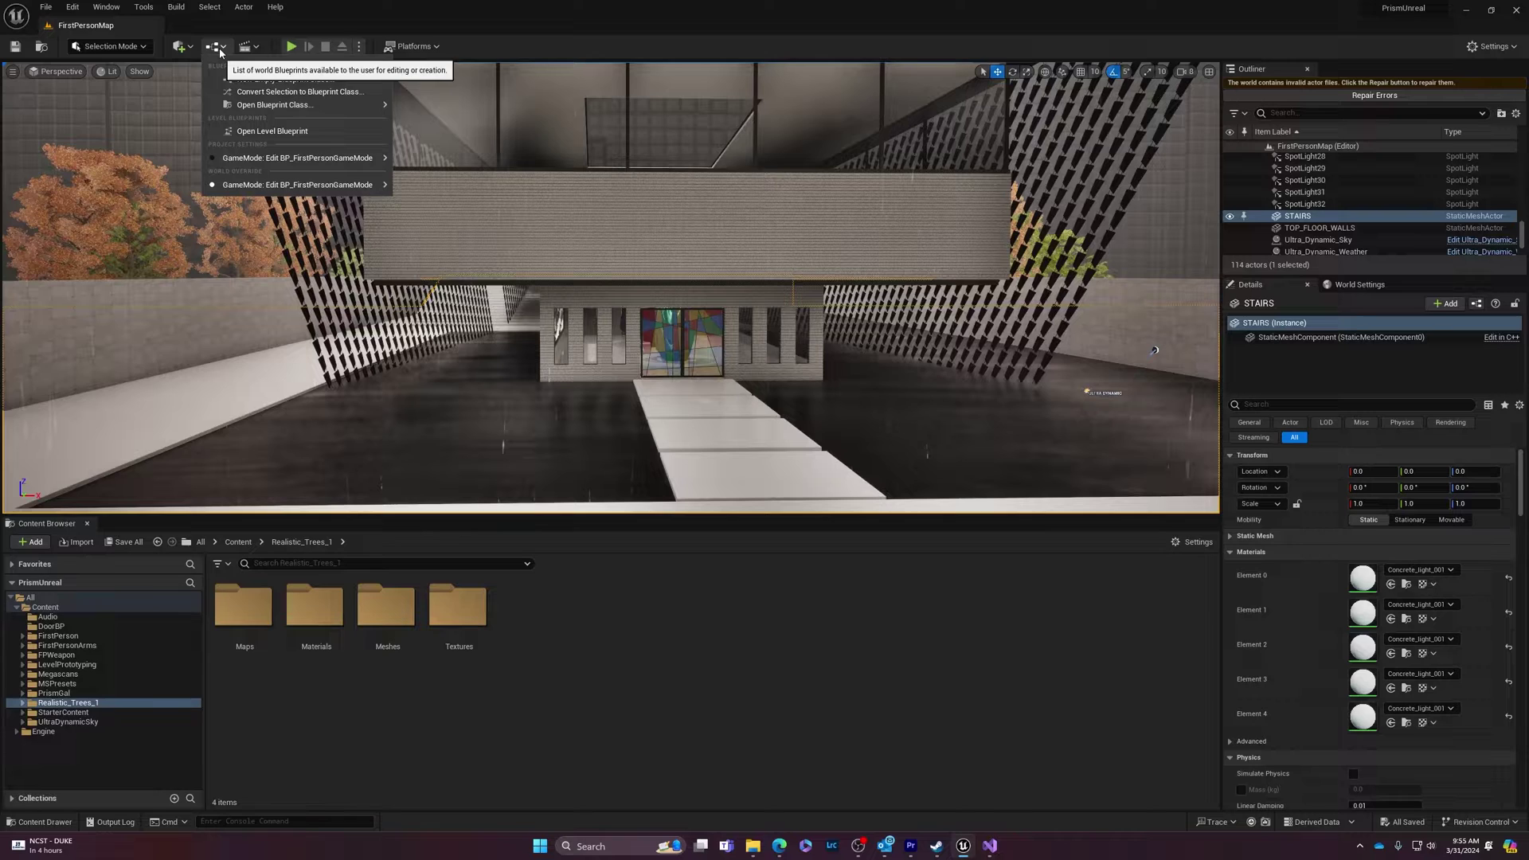
pyautogui.click(259, 133)
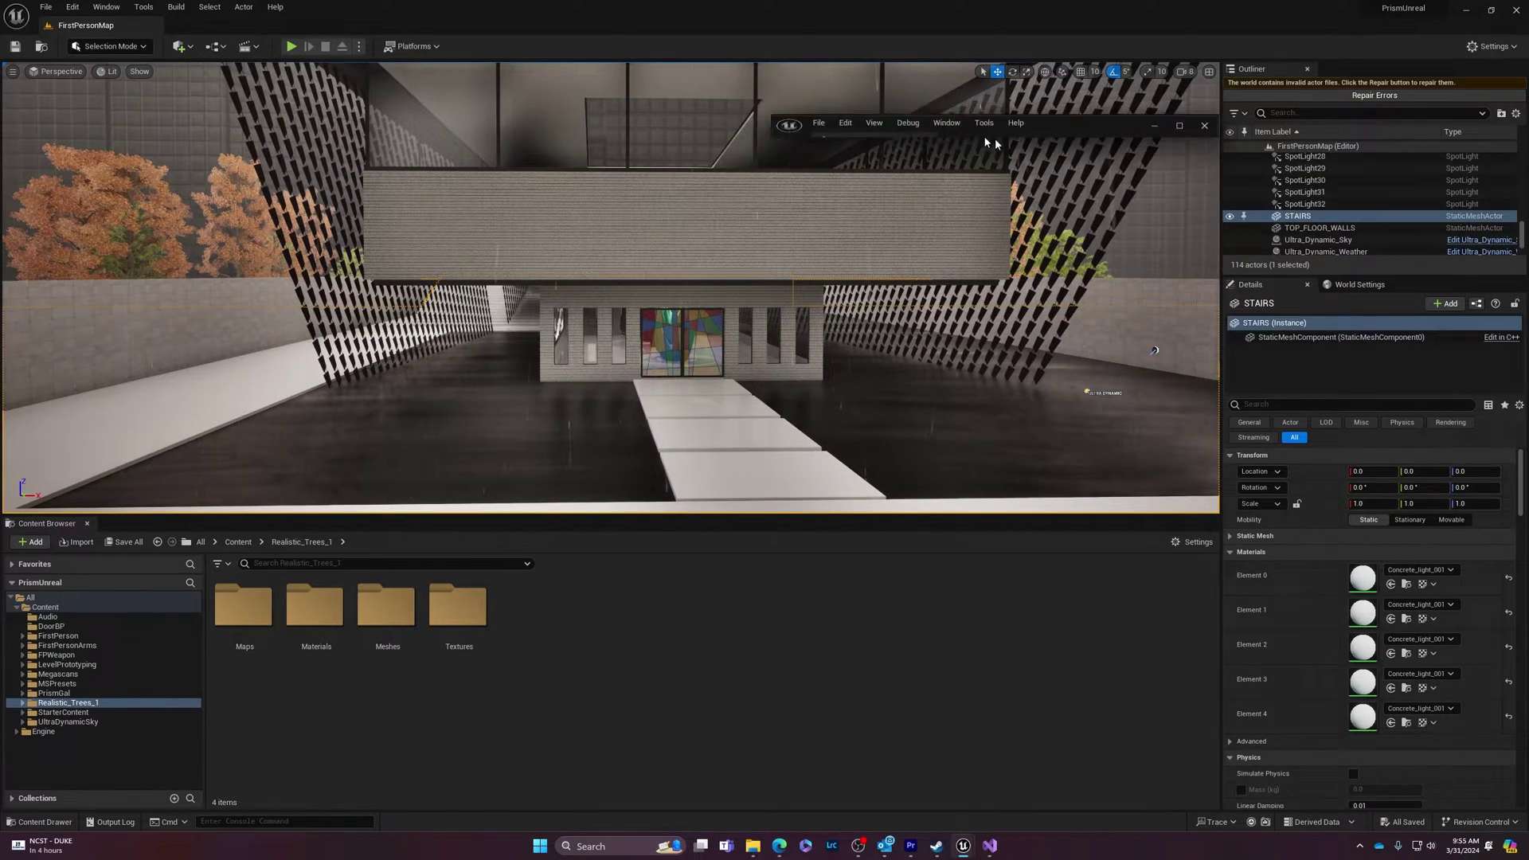
pyautogui.click(908, 145)
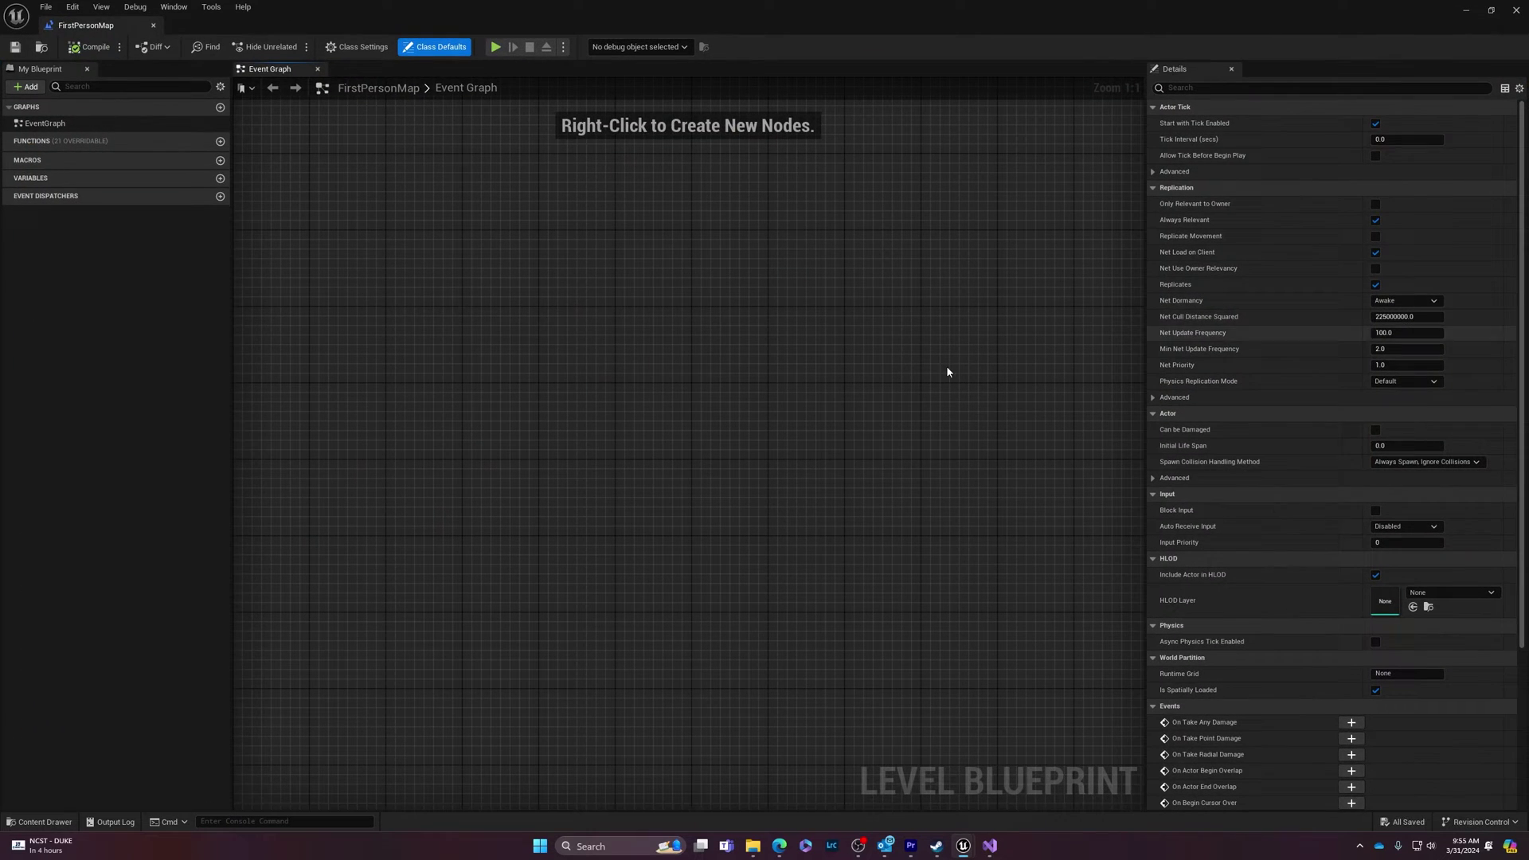
pyautogui.moveTo(561, 372); pyautogui.dragTo(642, 200, button='right')
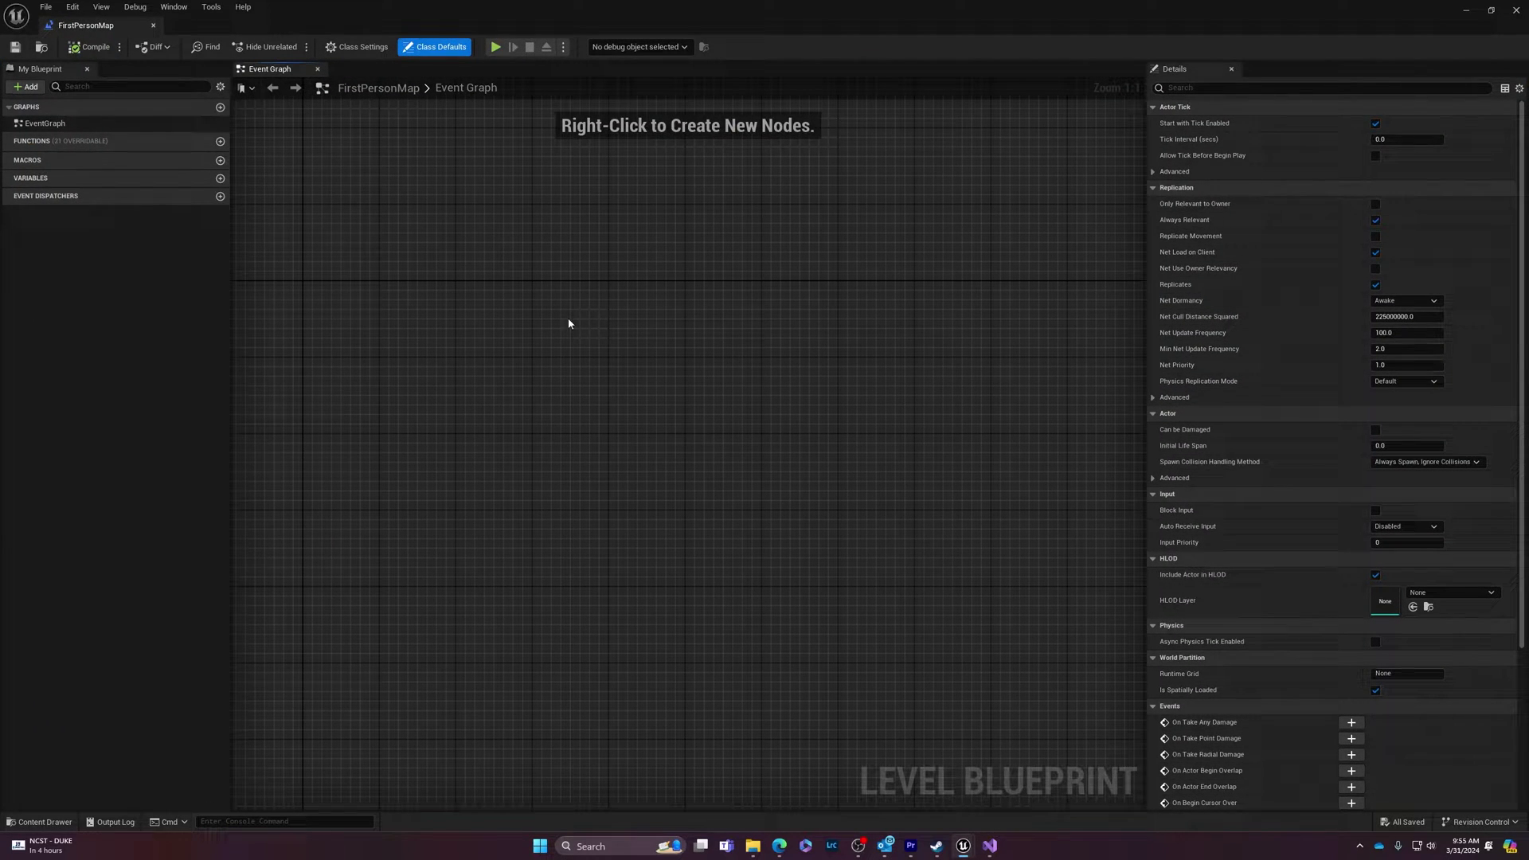
pyautogui.moveTo(548, 180); pyautogui.dragTo(592, 227, button='right')
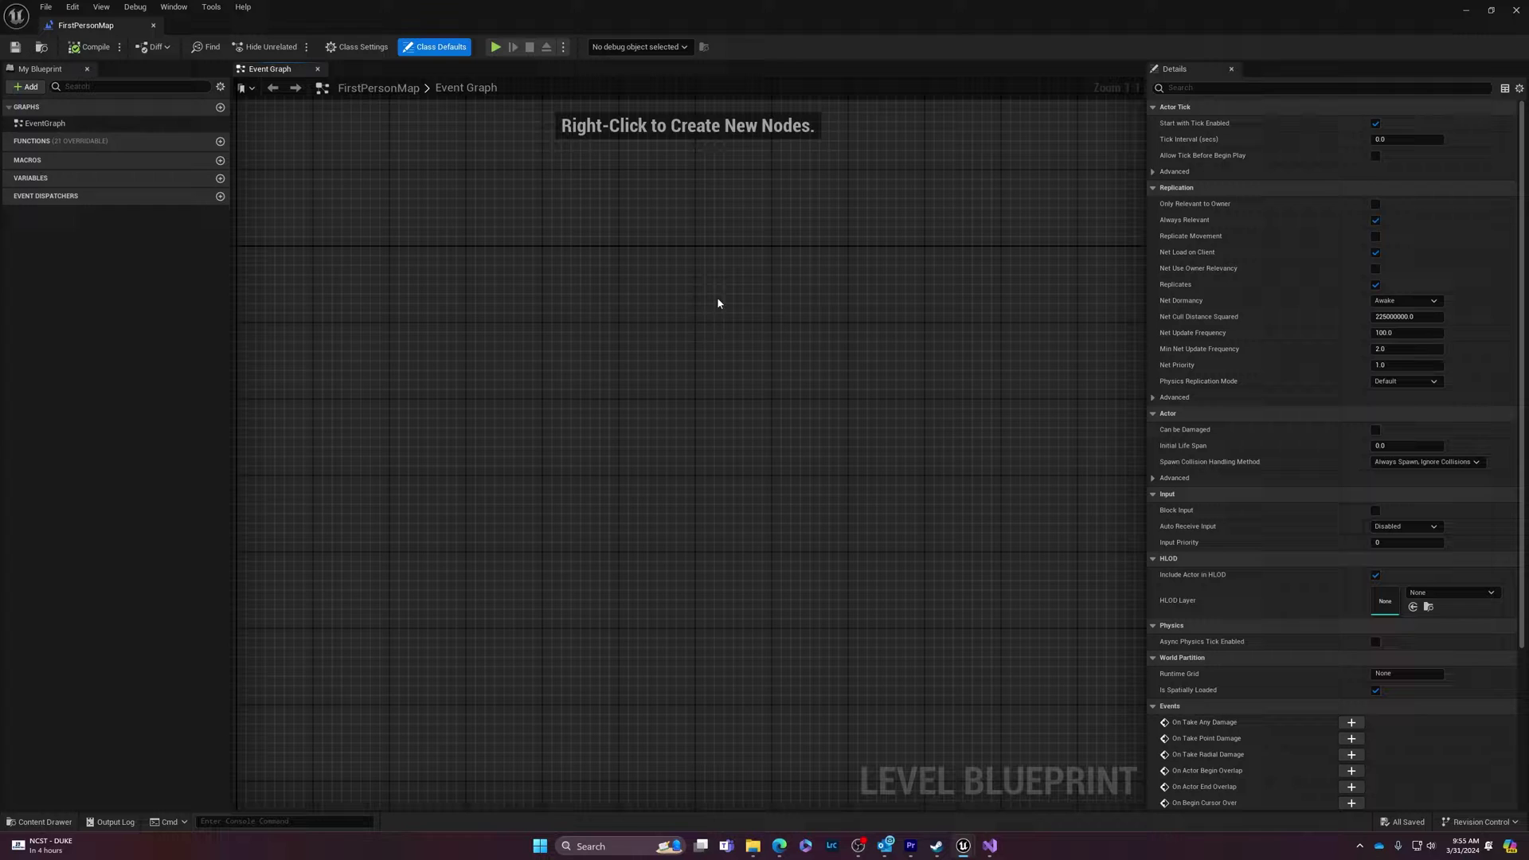
pyautogui.moveTo(741, 355); pyautogui.dragTo(664, 387, button='right')
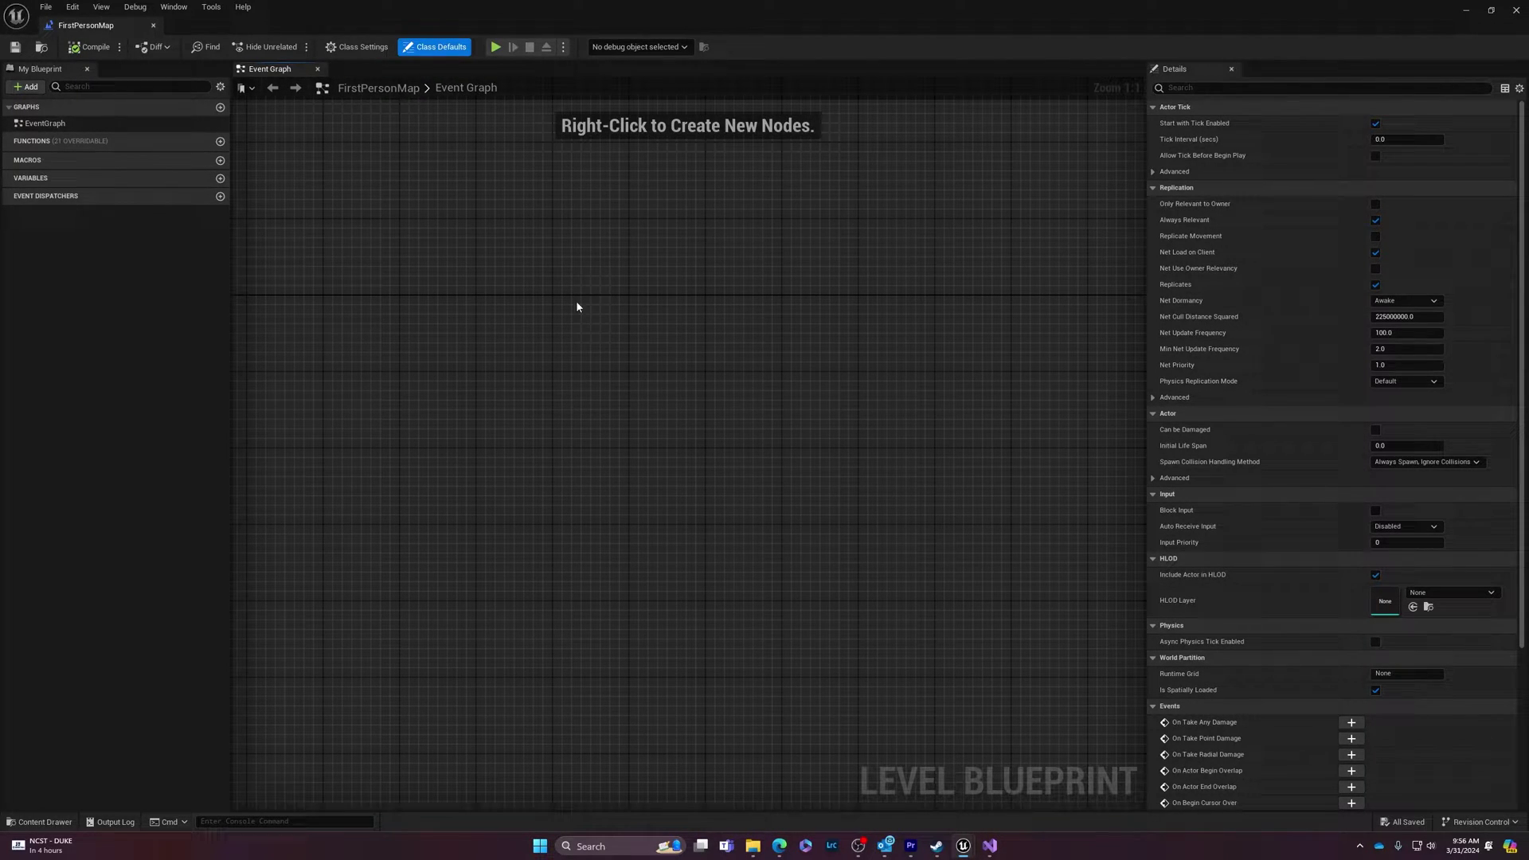
# Add an Escape key event wired to a Quit Game node and compile the blueprint
pyautogui.rightClick(537, 319)
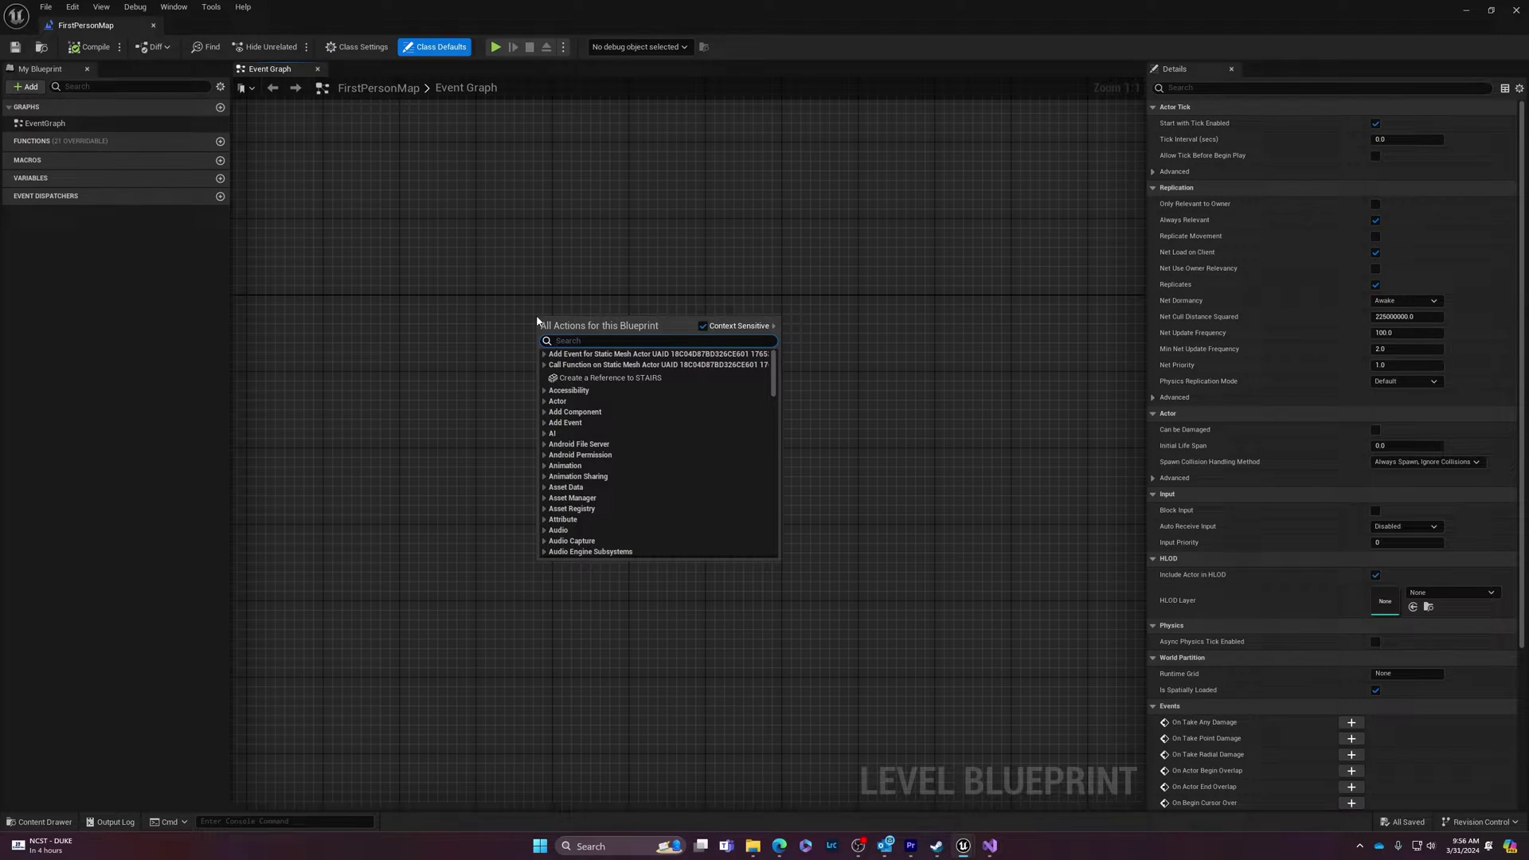
pyautogui.write('esc')
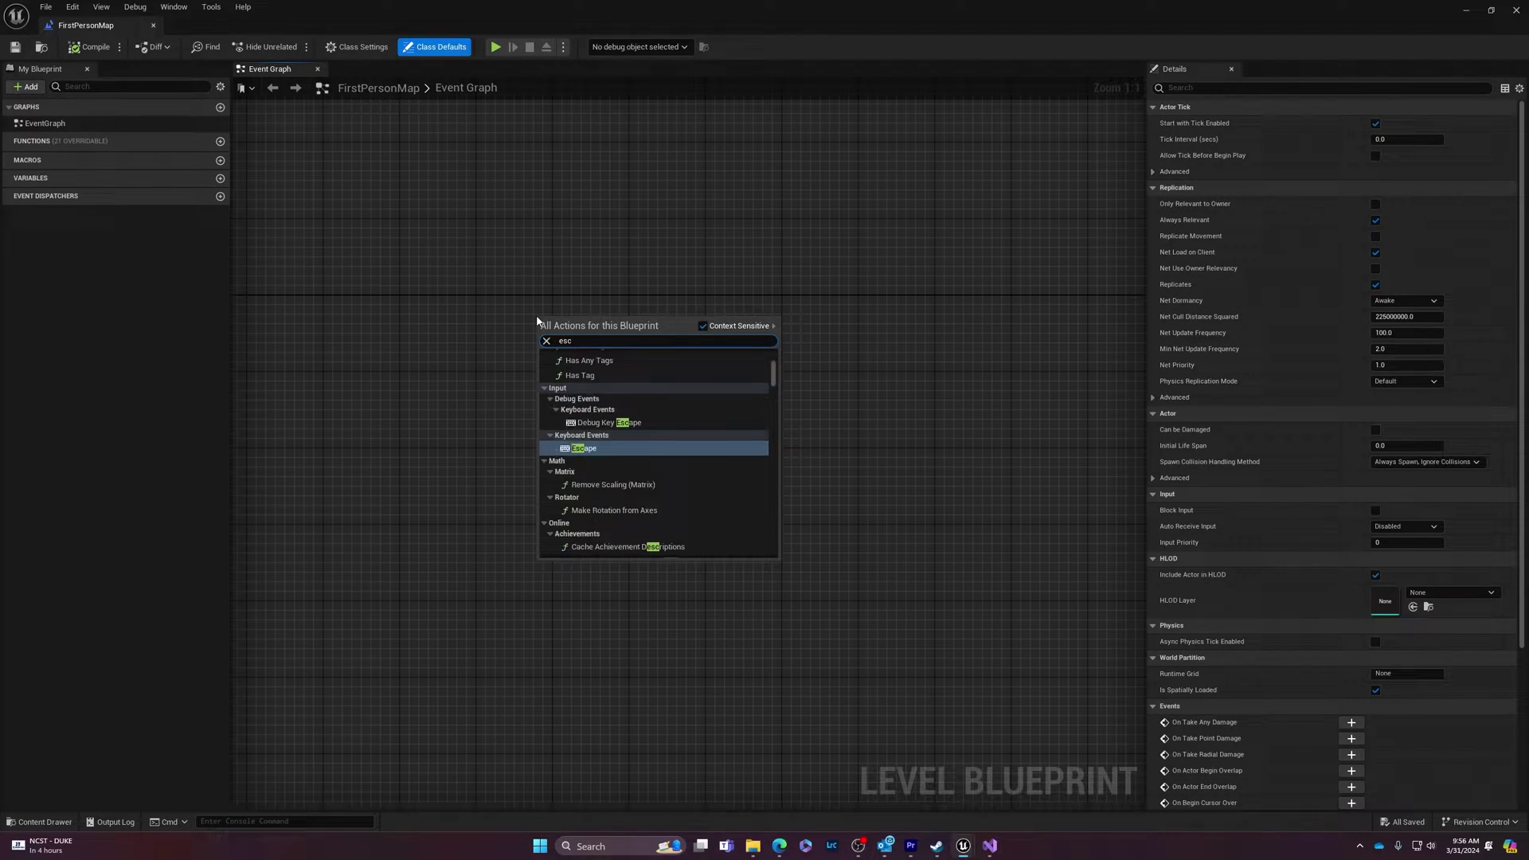
pyautogui.click(585, 449)
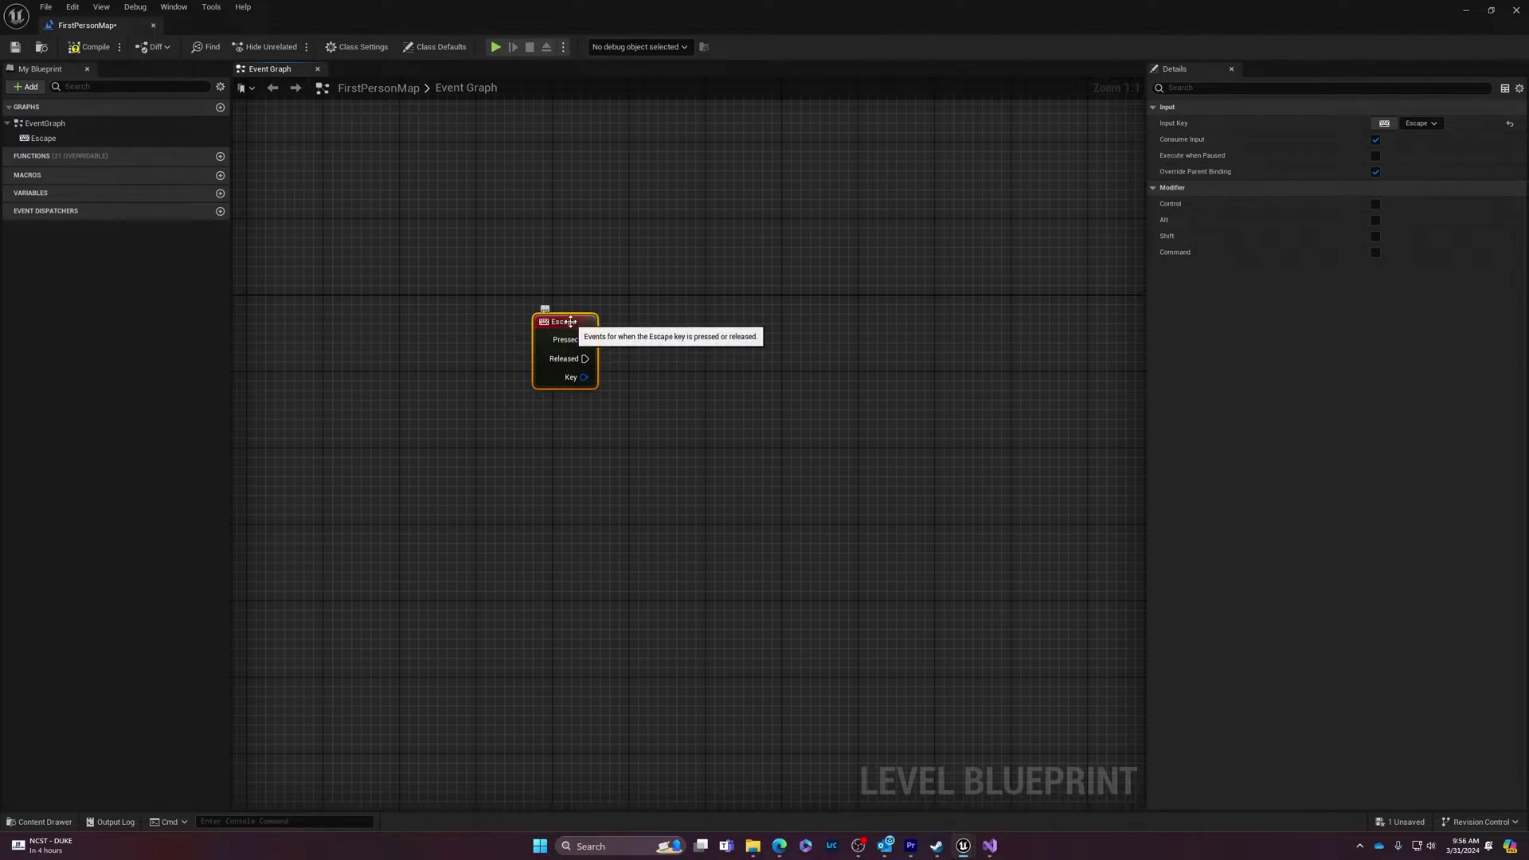
pyautogui.moveTo(585, 340); pyautogui.dragTo(715, 310)
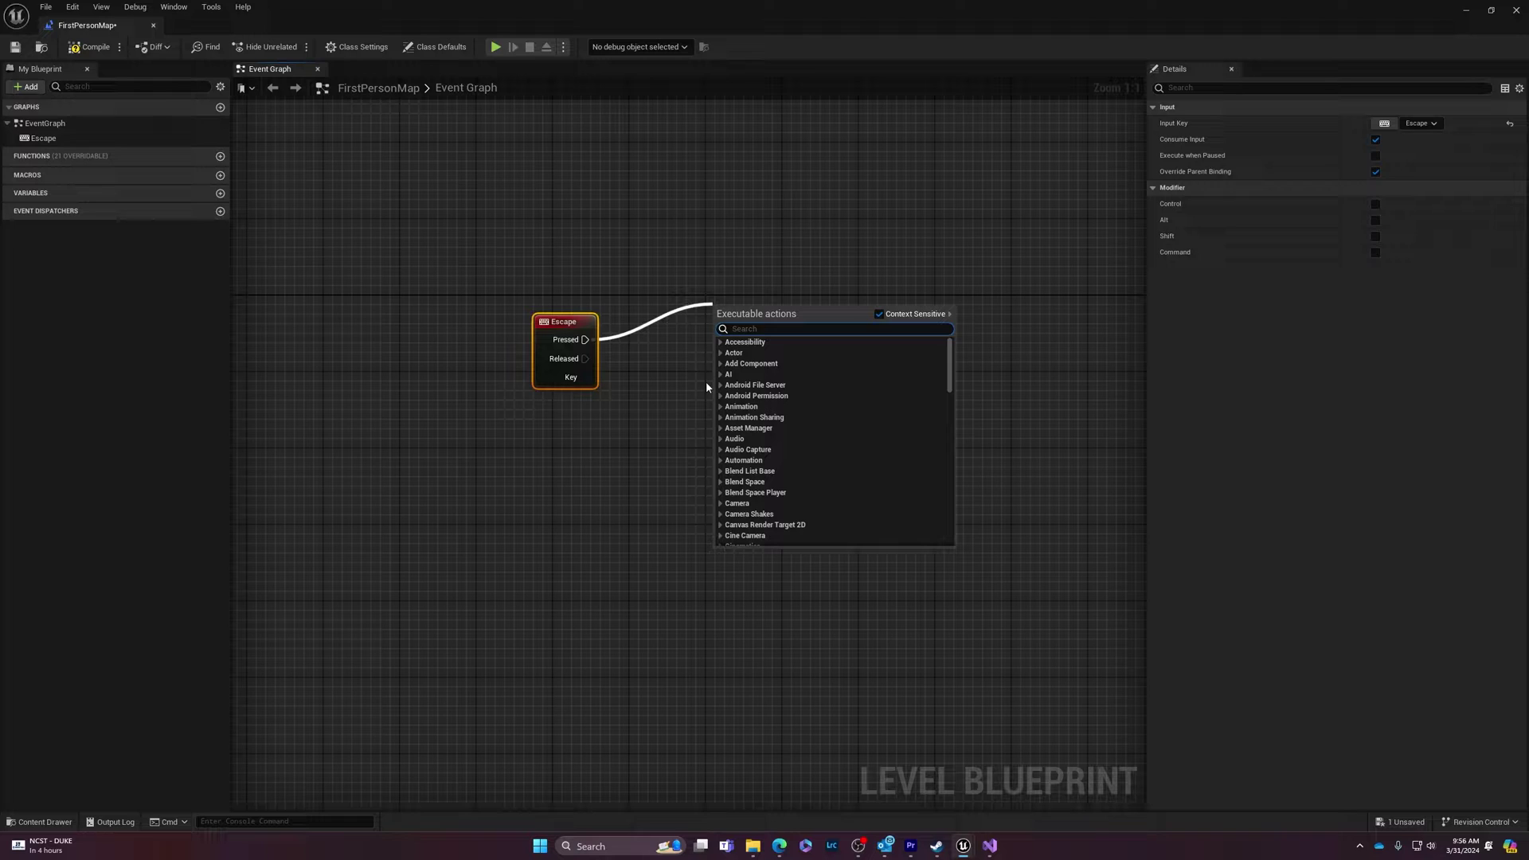
pyautogui.write('qui')
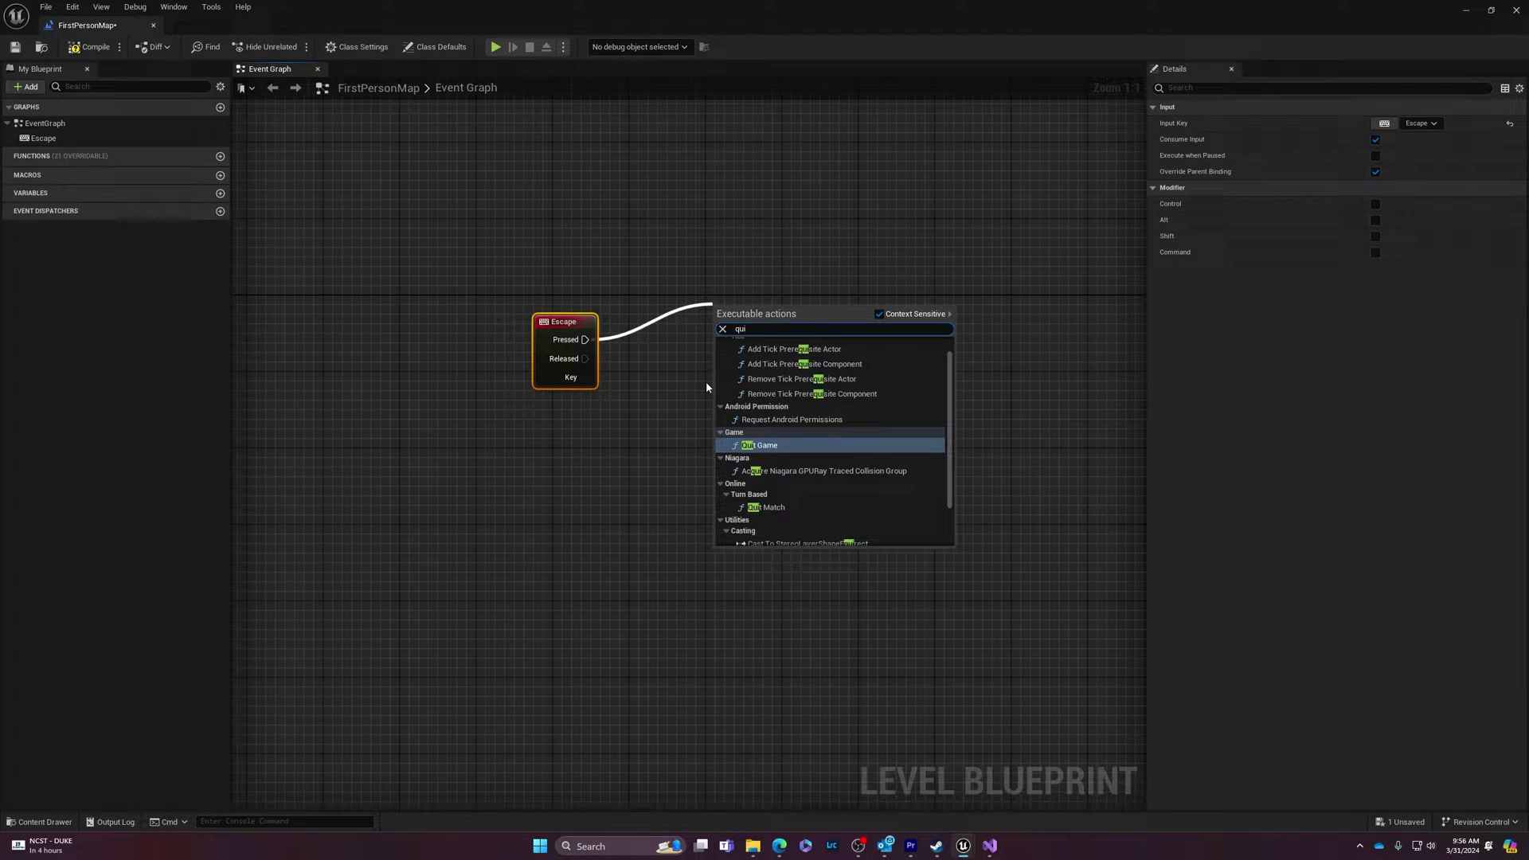
pyautogui.click(773, 446)
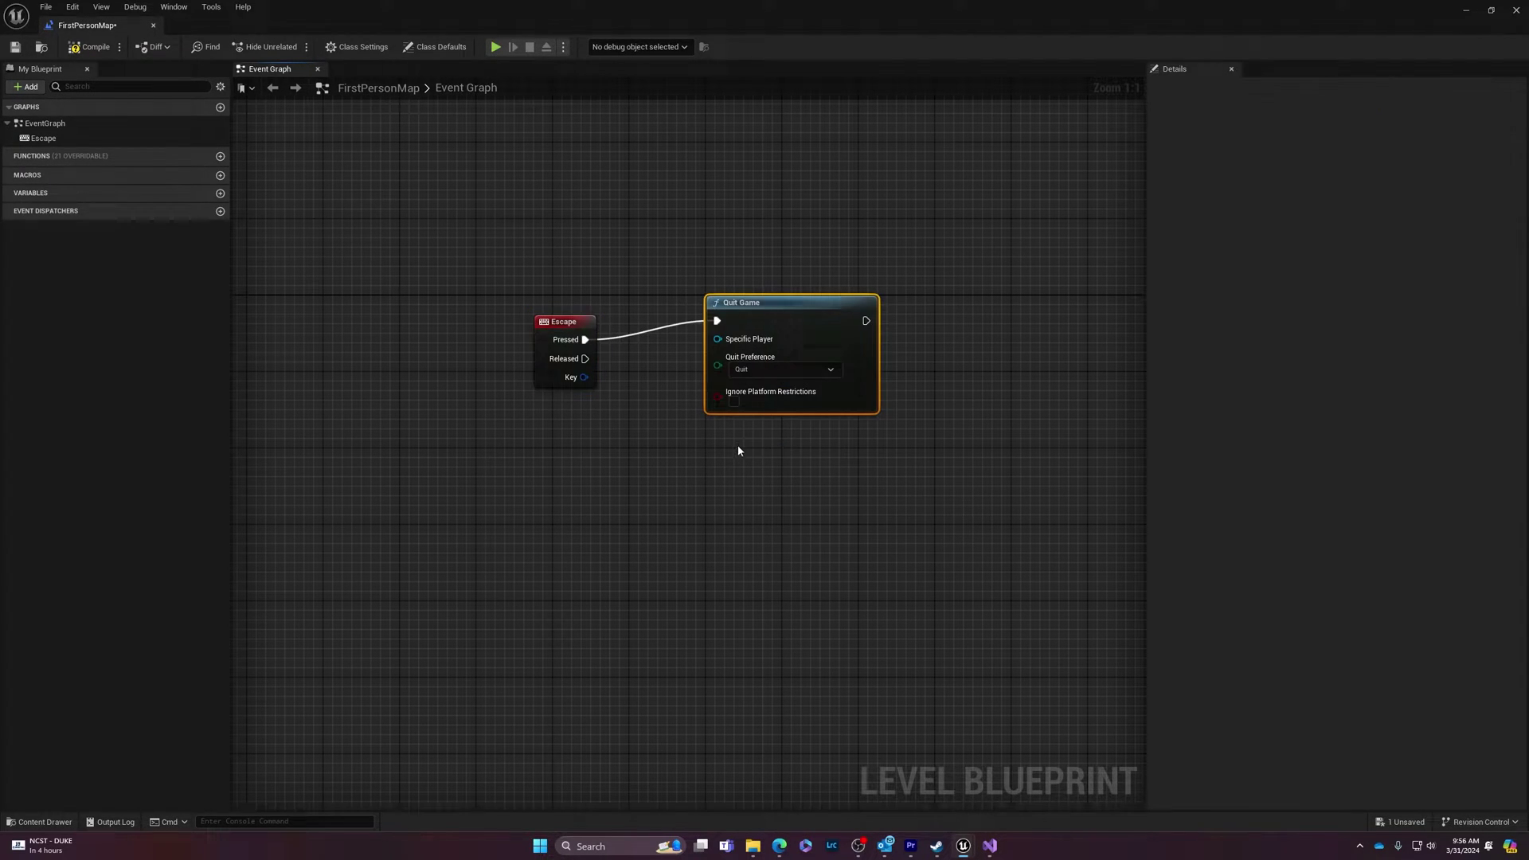
pyautogui.click(87, 46)
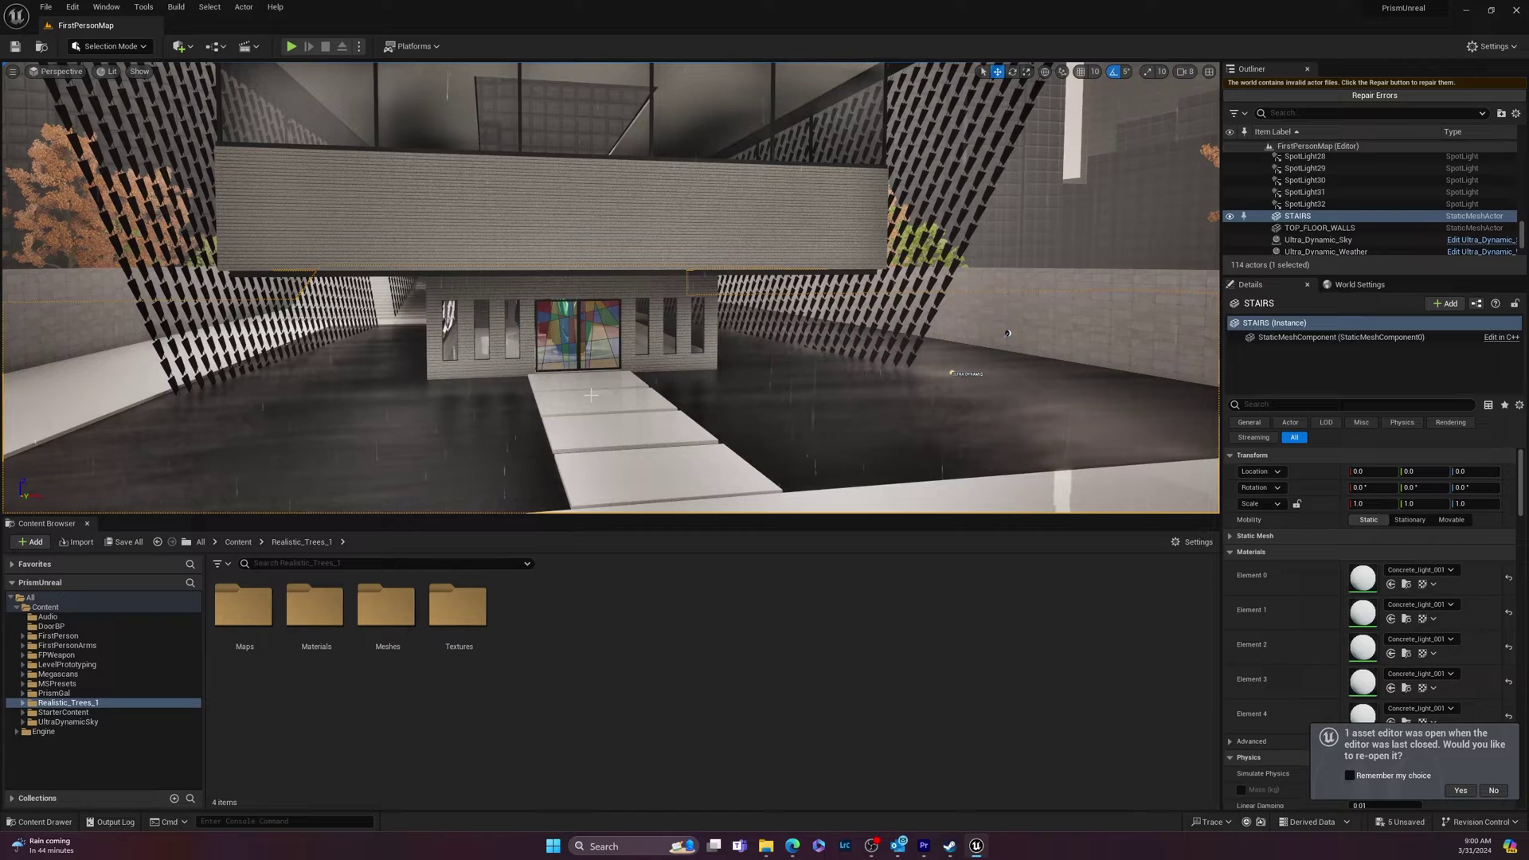
# Tilt and fly the viewport to frame the gallery front and its upper structure
pyautogui.moveTo(610, 478); pyautogui.dragTo(610, 404, button='right')
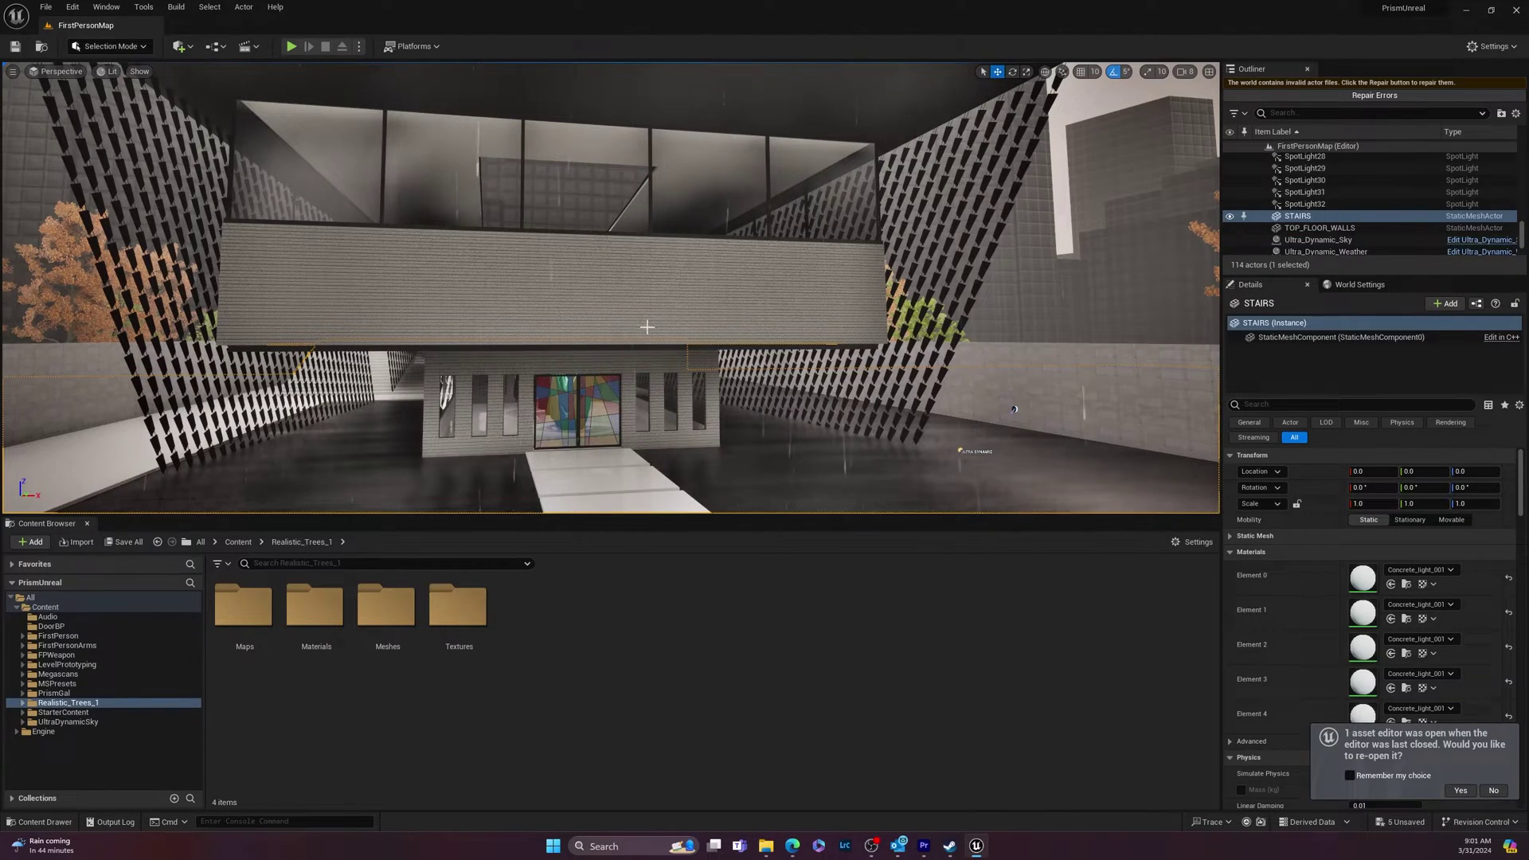
pyautogui.scroll(3, 519, 327)
pyautogui.moveTo(674, 446); pyautogui.dragTo(673, 442, button='right')
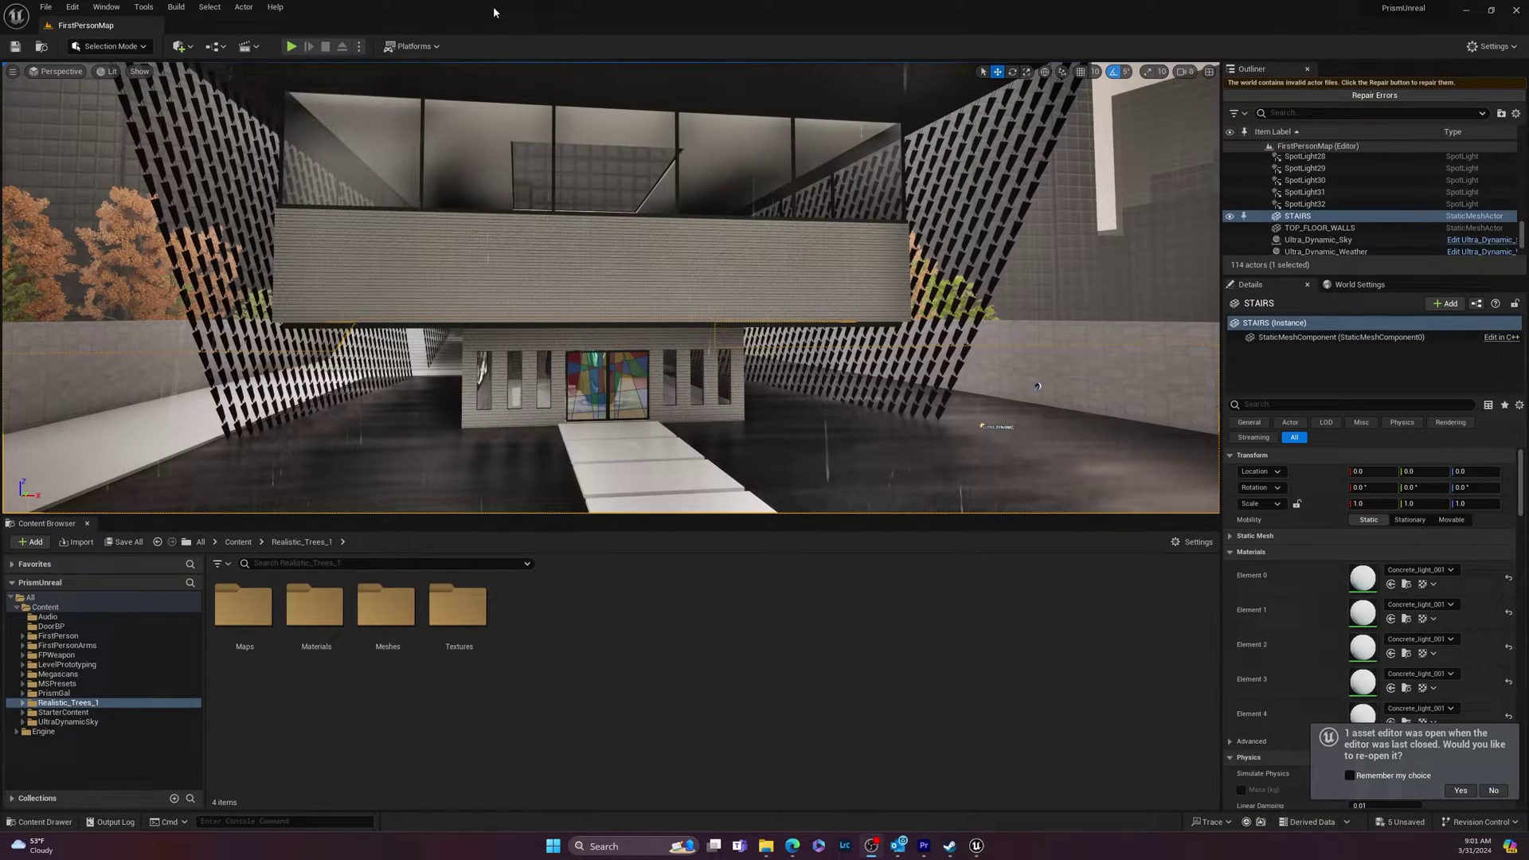
# Show the iOS Package Project options under Platforms, then switch to the web browser
pyautogui.click(428, 47)
pyautogui.moveTo(453, 142)
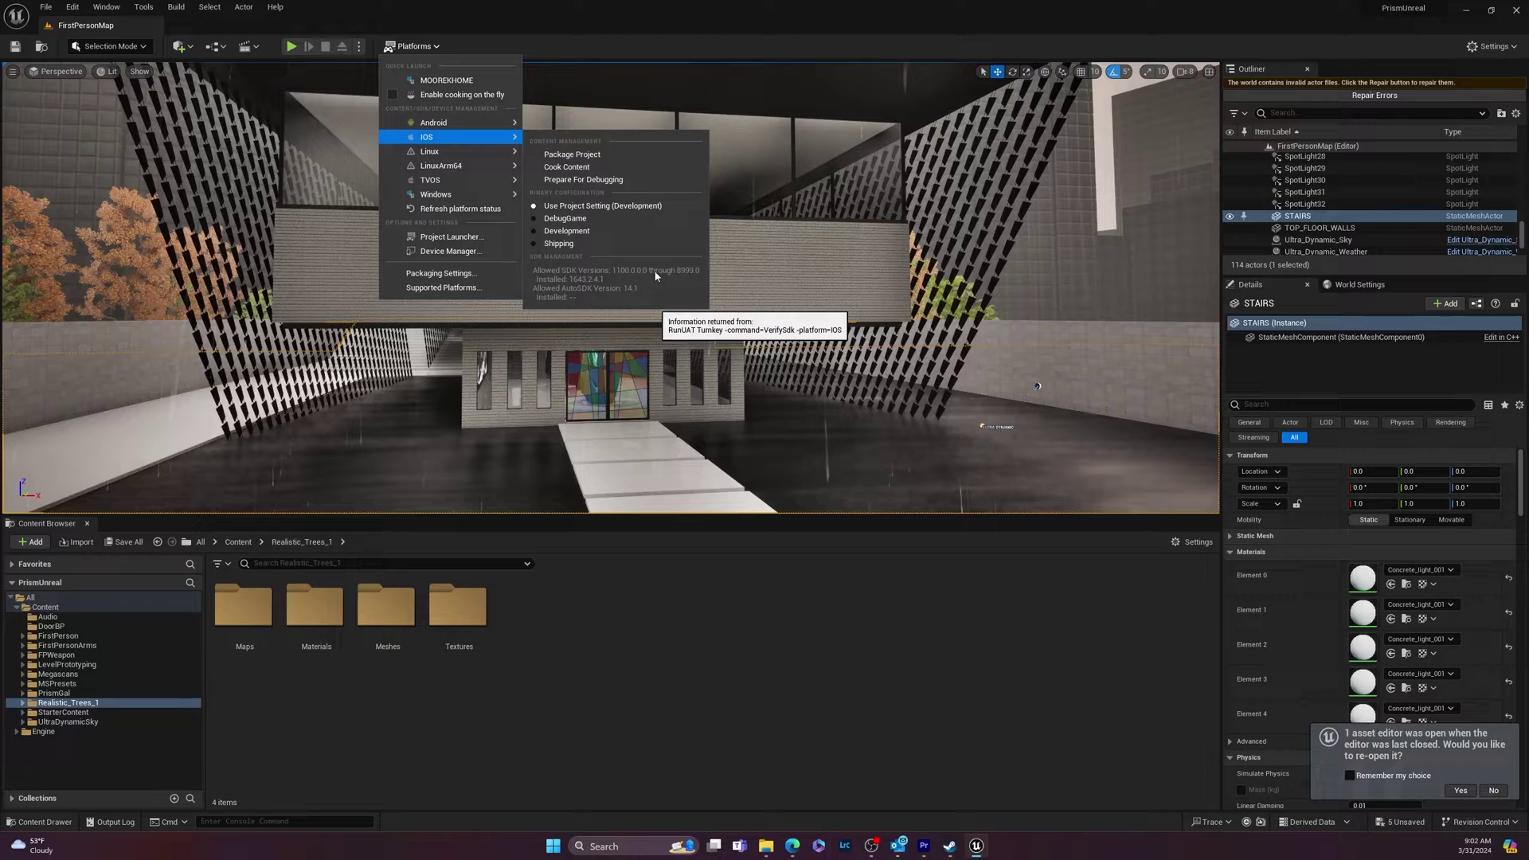
pyautogui.click(790, 851)
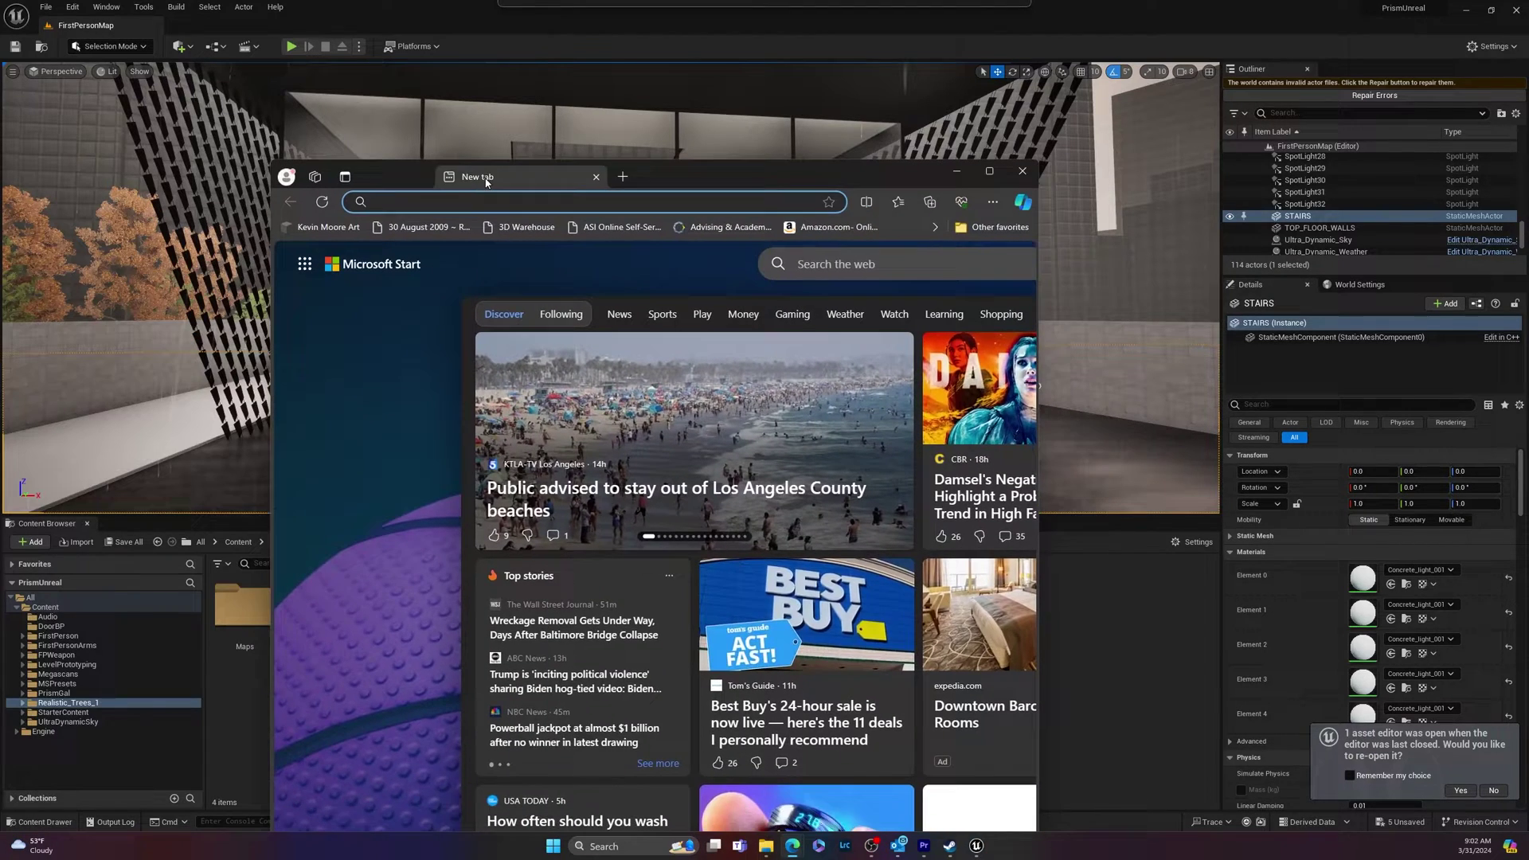
# Search 'apple xcode old version' and open Apple Developer's More Downloads page, maximized
pyautogui.click(463, 200)
pyautogui.write('apple x')
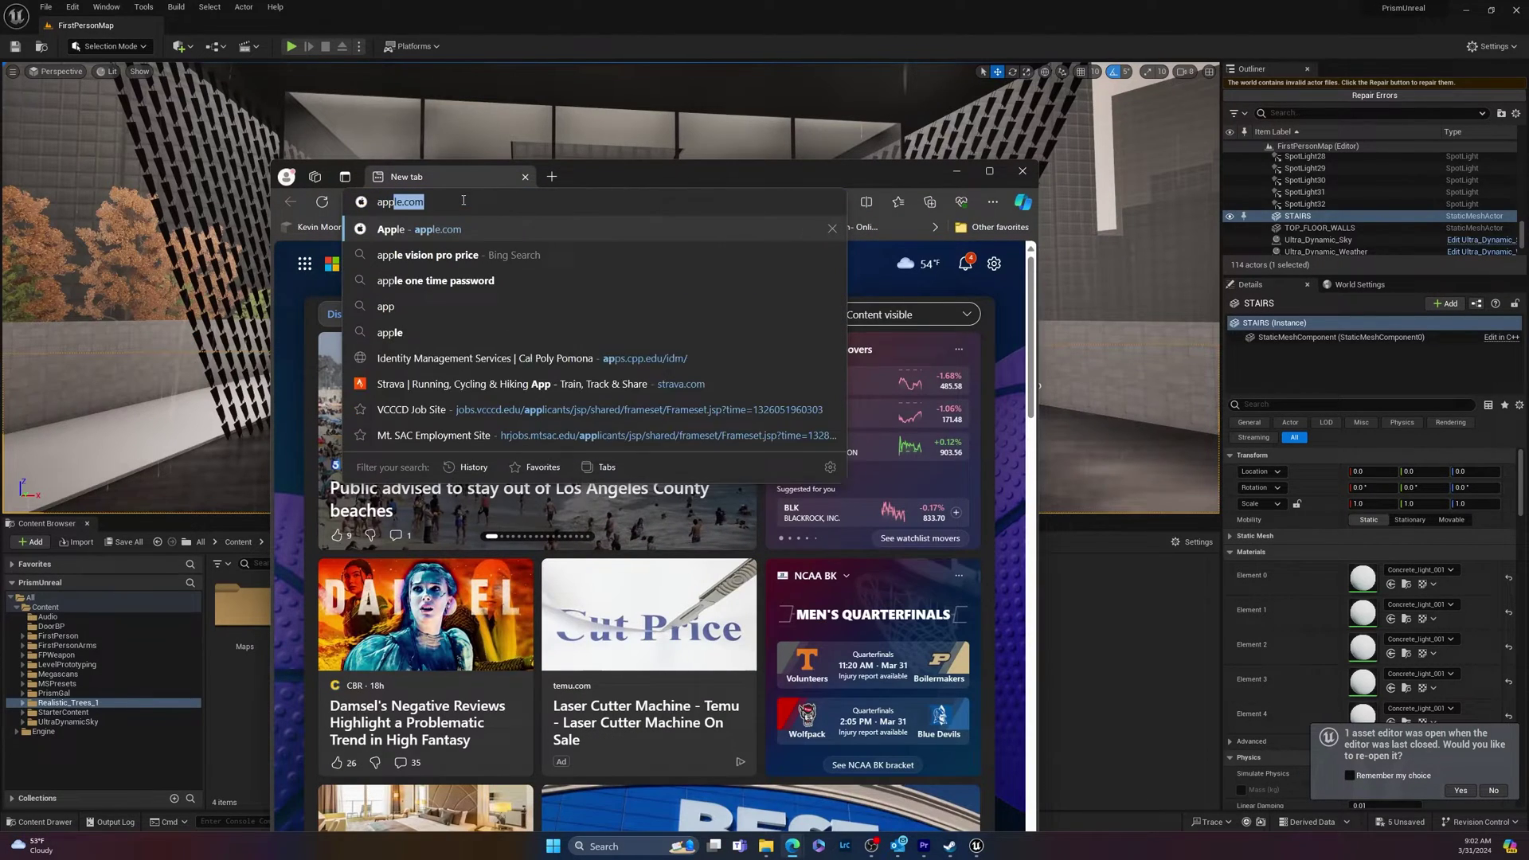
pyautogui.write('code ')
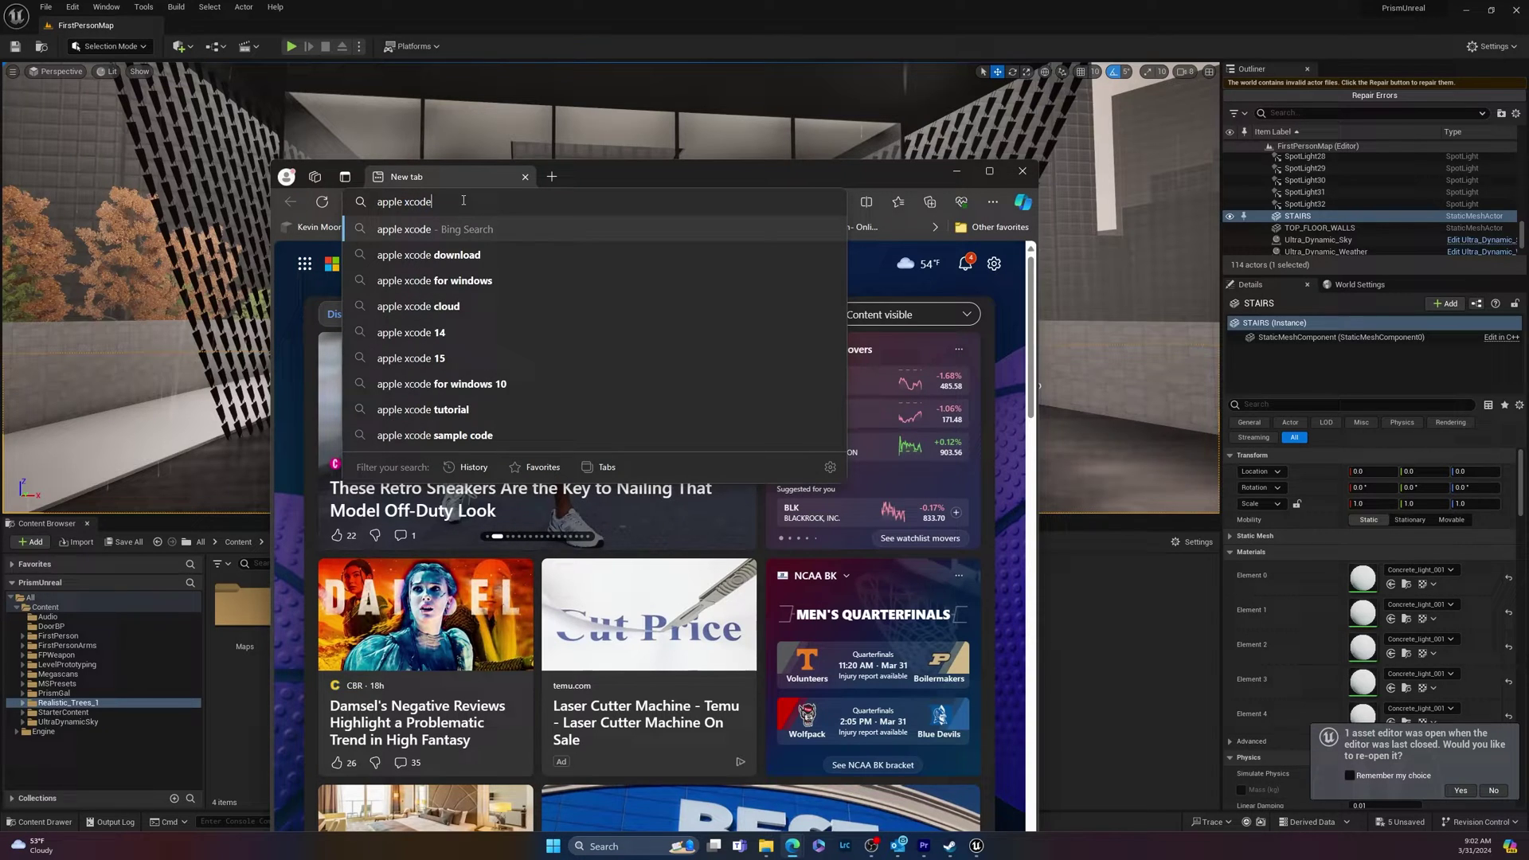
pyautogui.write('o')
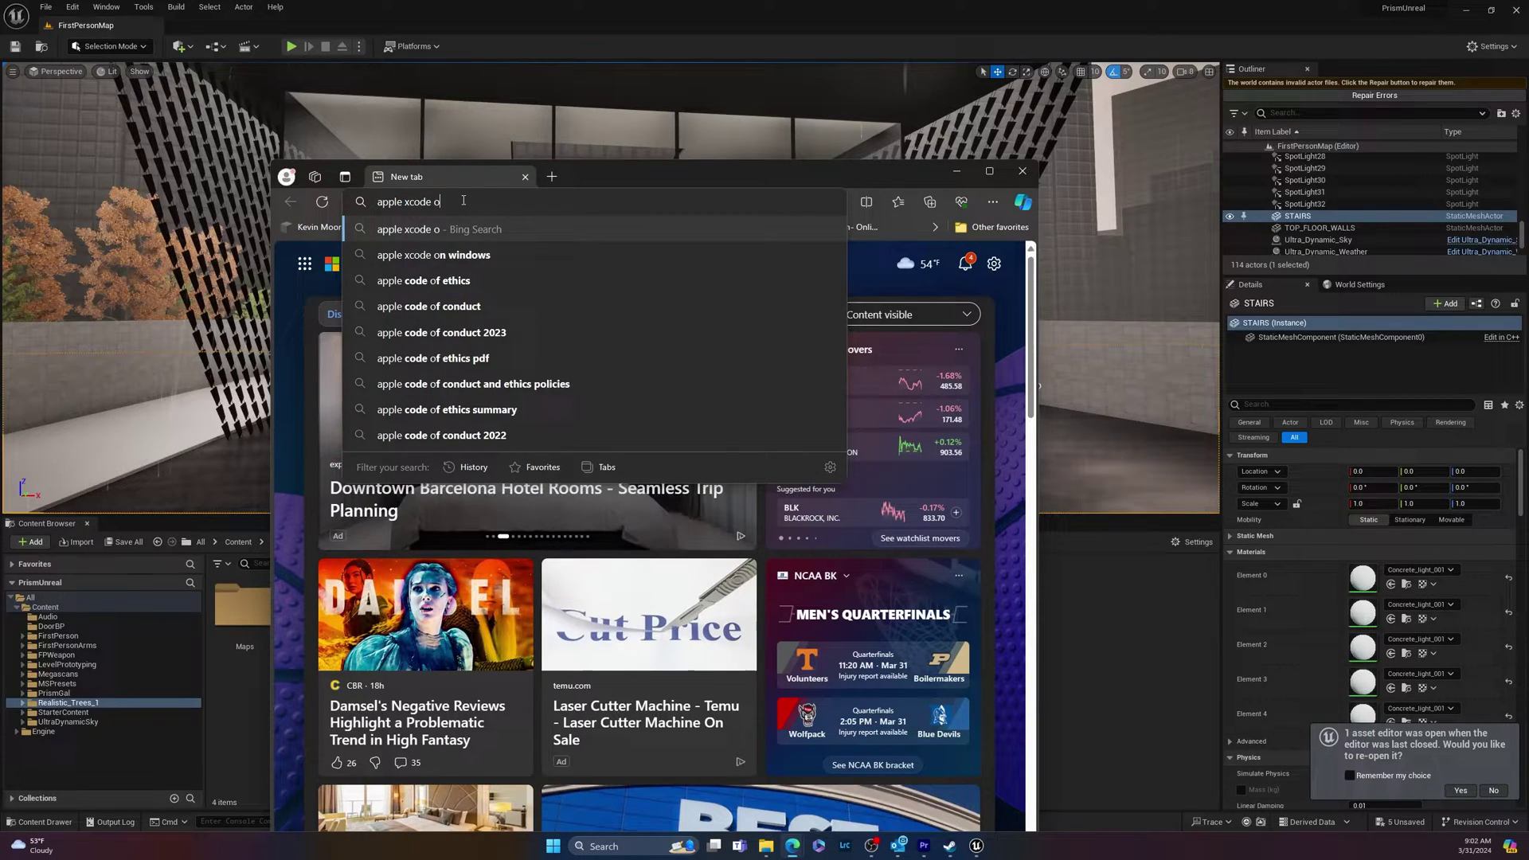
pyautogui.write('ld version')
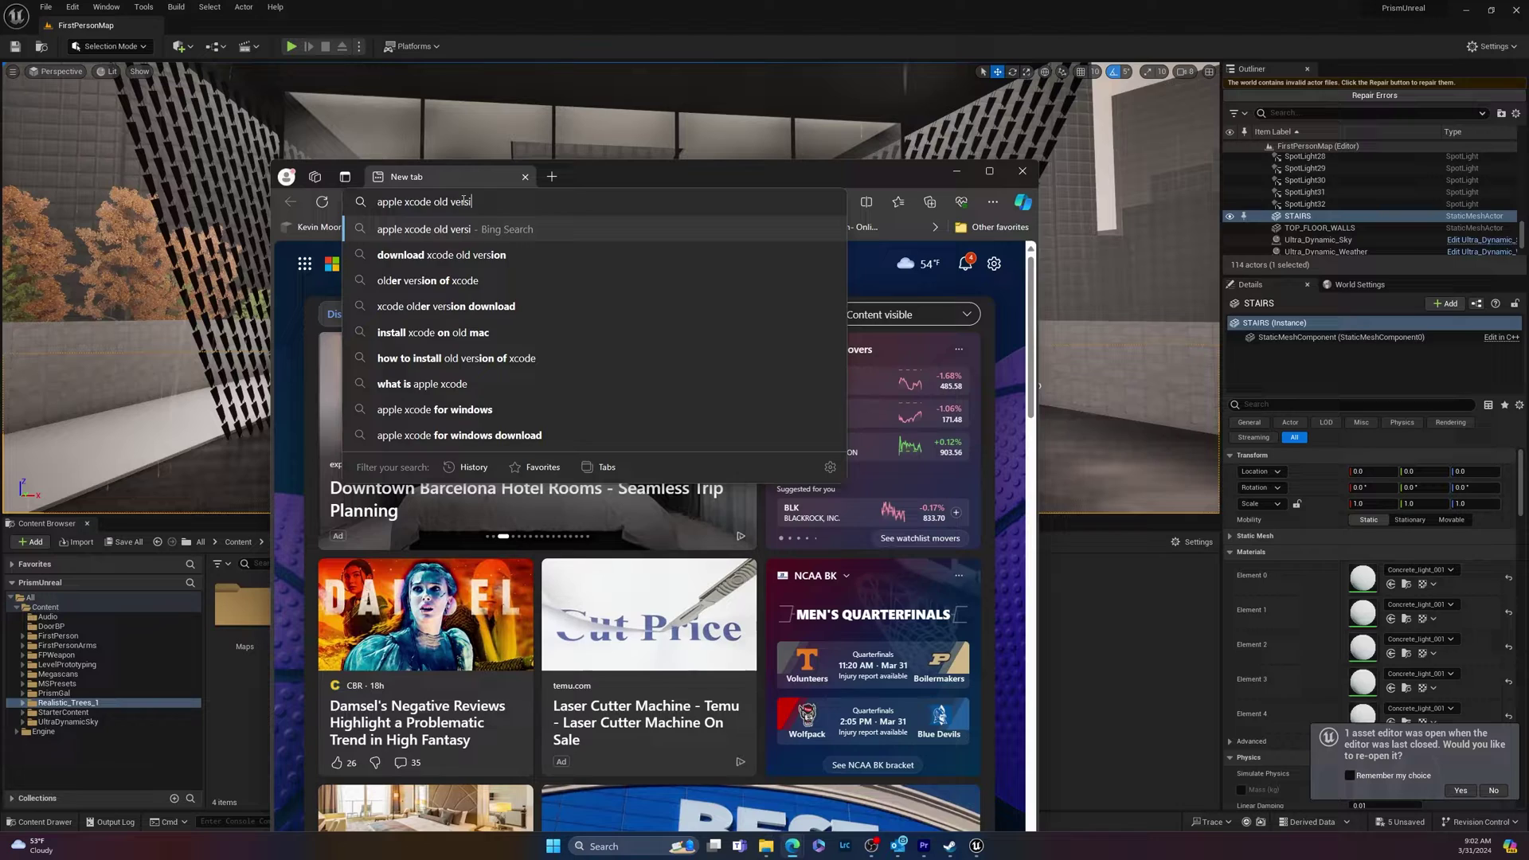
pyautogui.press('Return')
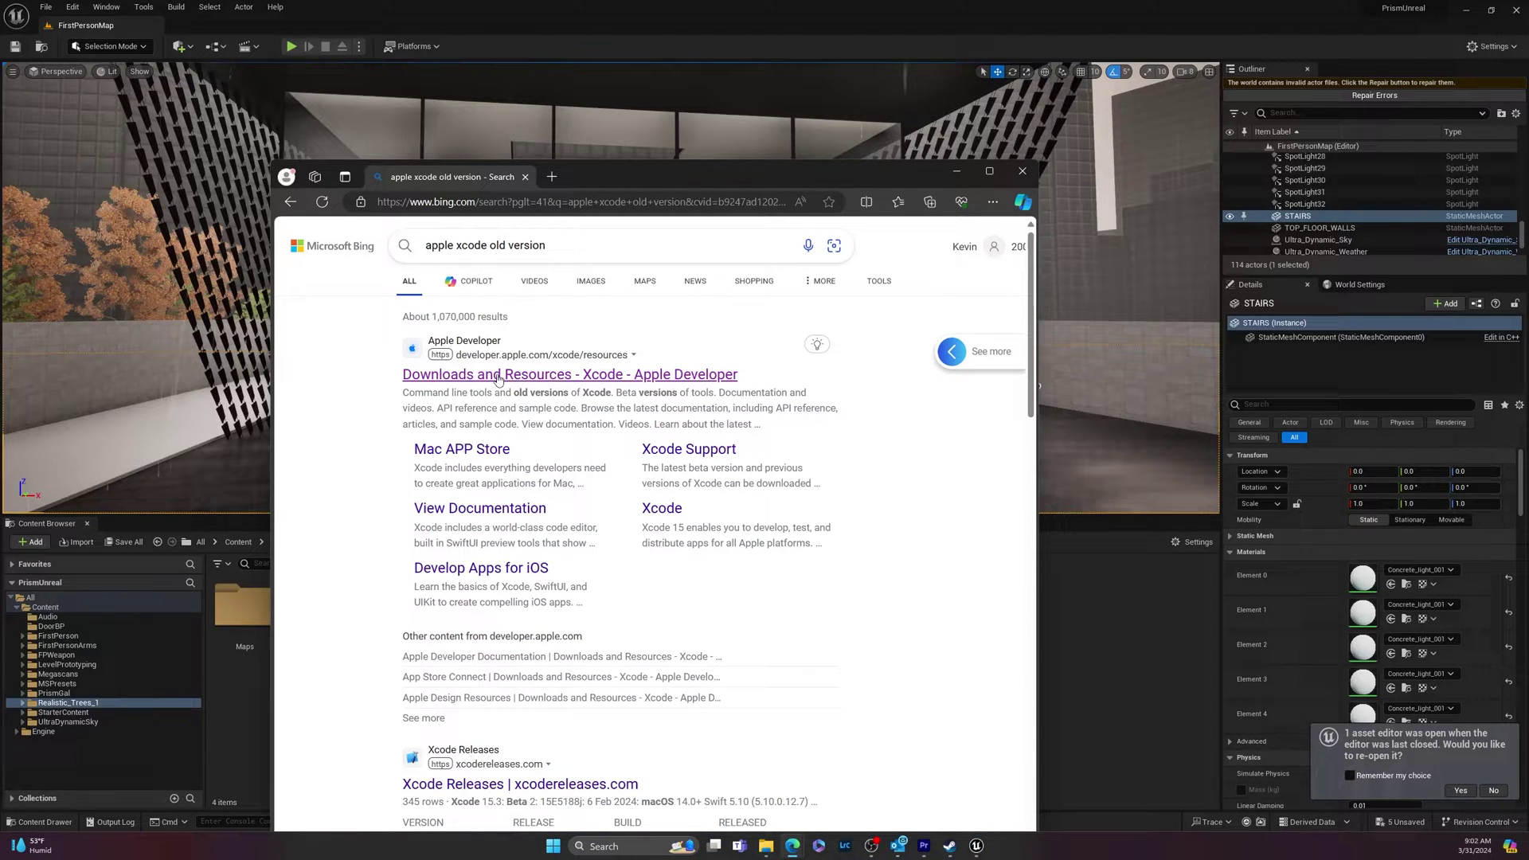
pyautogui.click(500, 375)
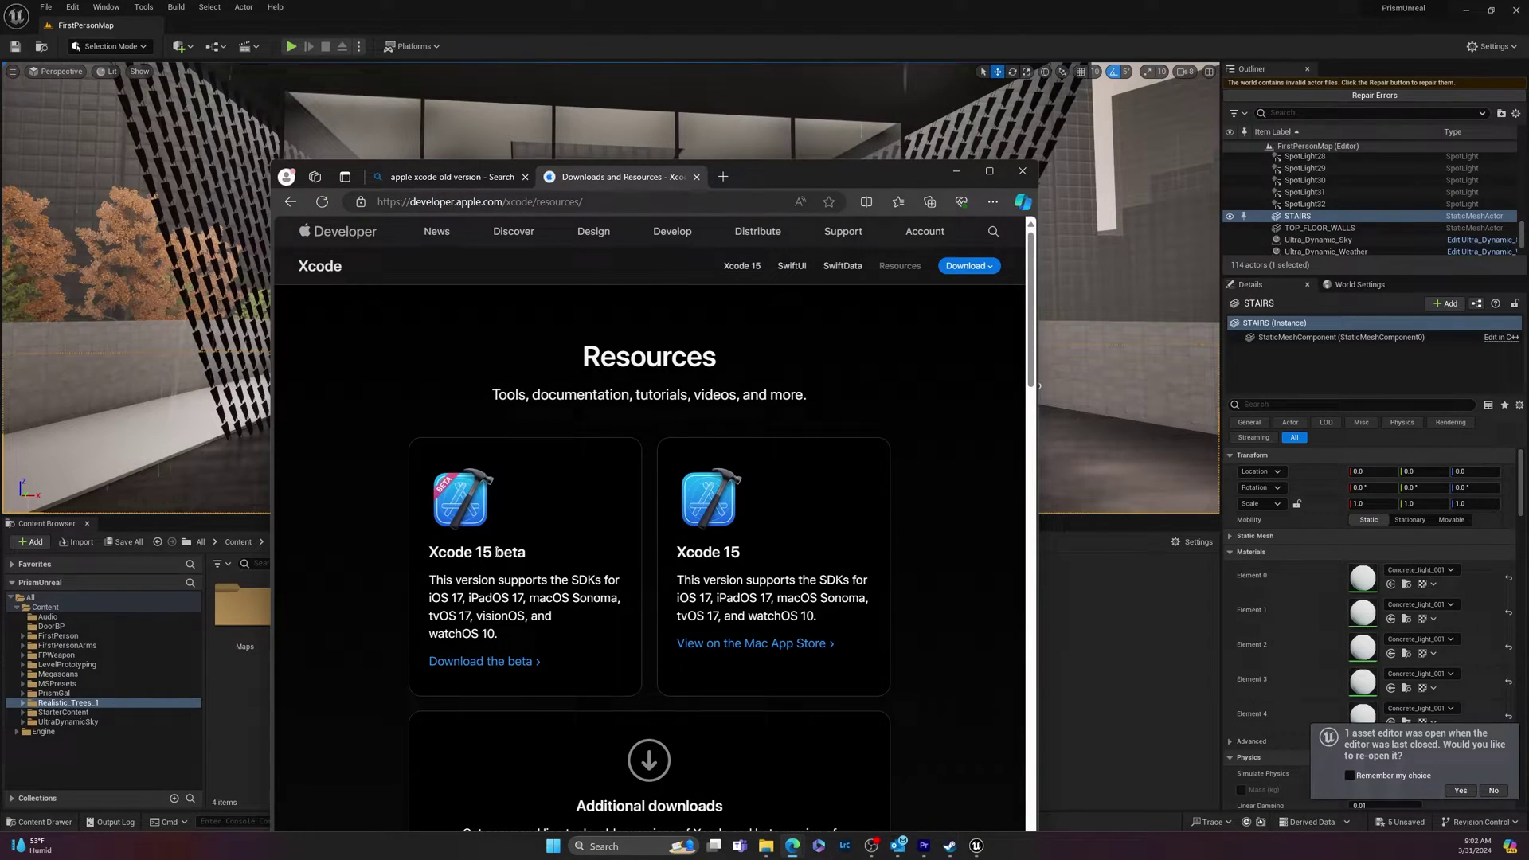
pyautogui.press('super+Up')
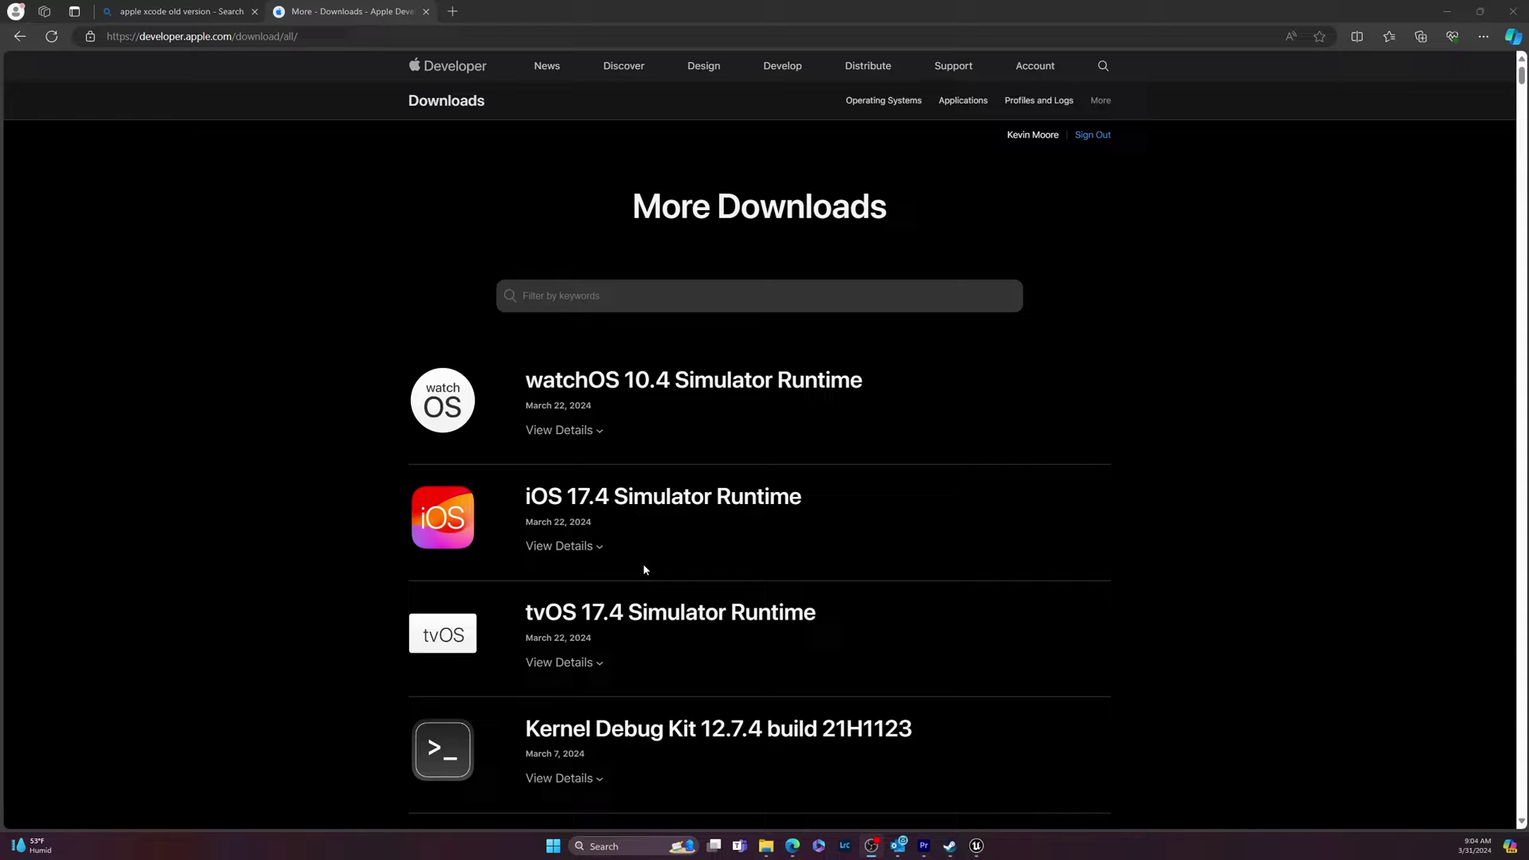
# Filter More Downloads by 'xcode 14' and scroll through the Xcode 14.3 releases
pyautogui.scroll(-7, 500, 450)
pyautogui.scroll(8, 620, 477)
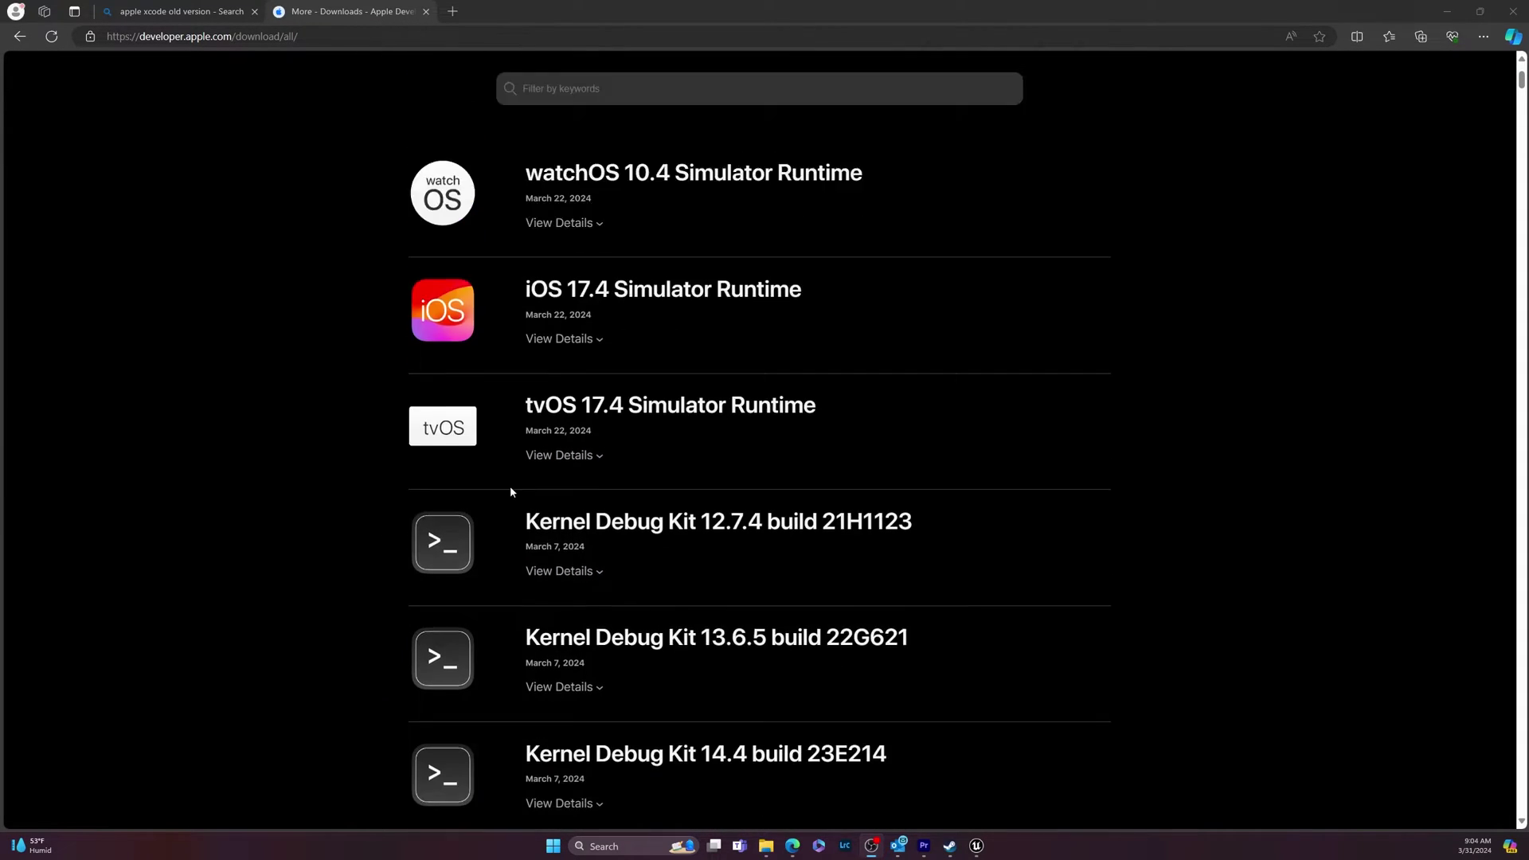
pyautogui.click(611, 306)
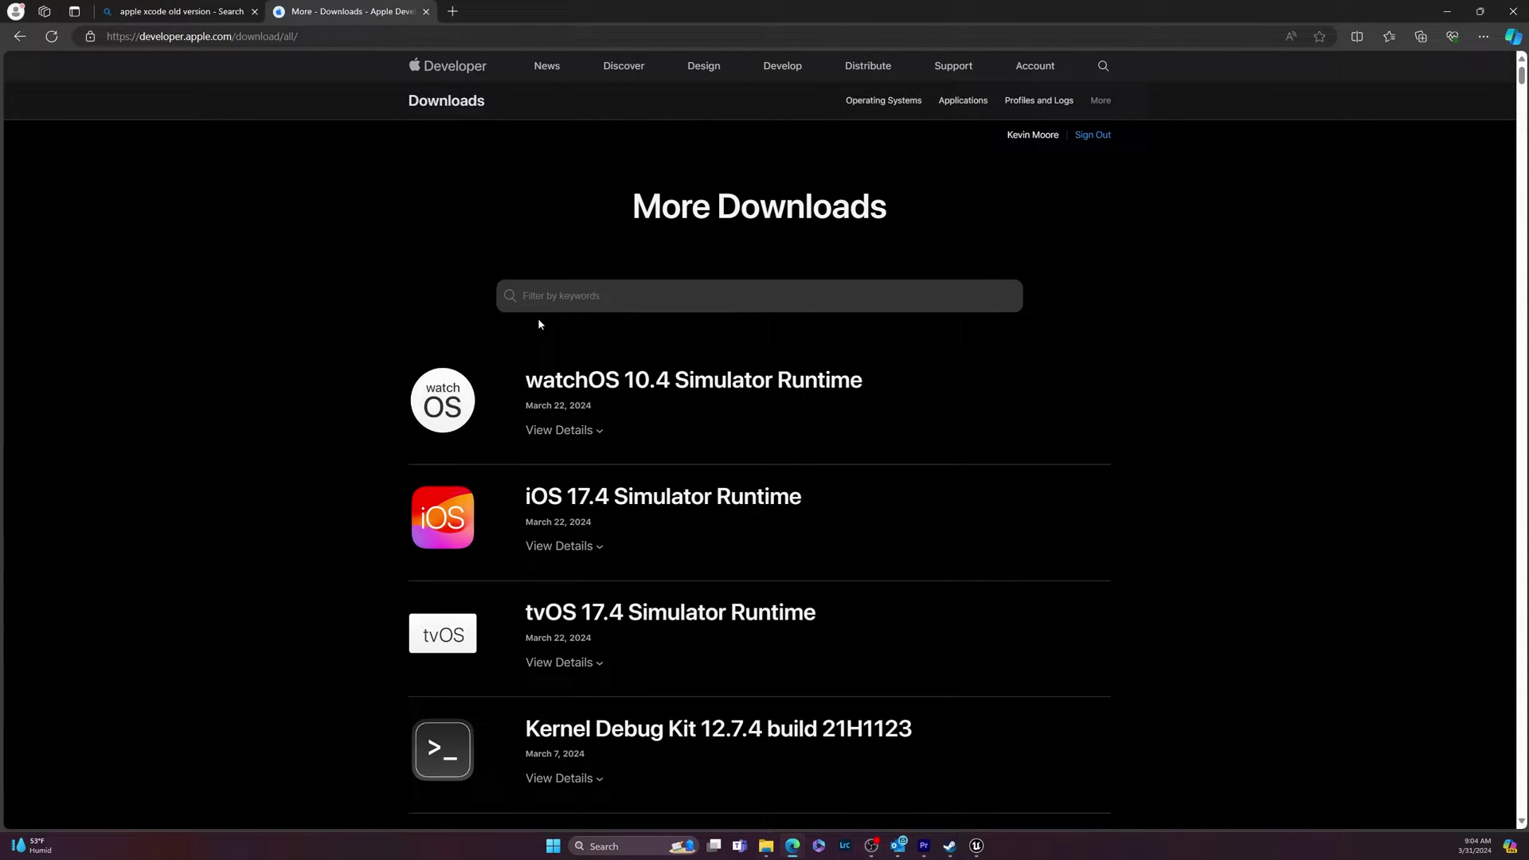
pyautogui.write('xcode 14')
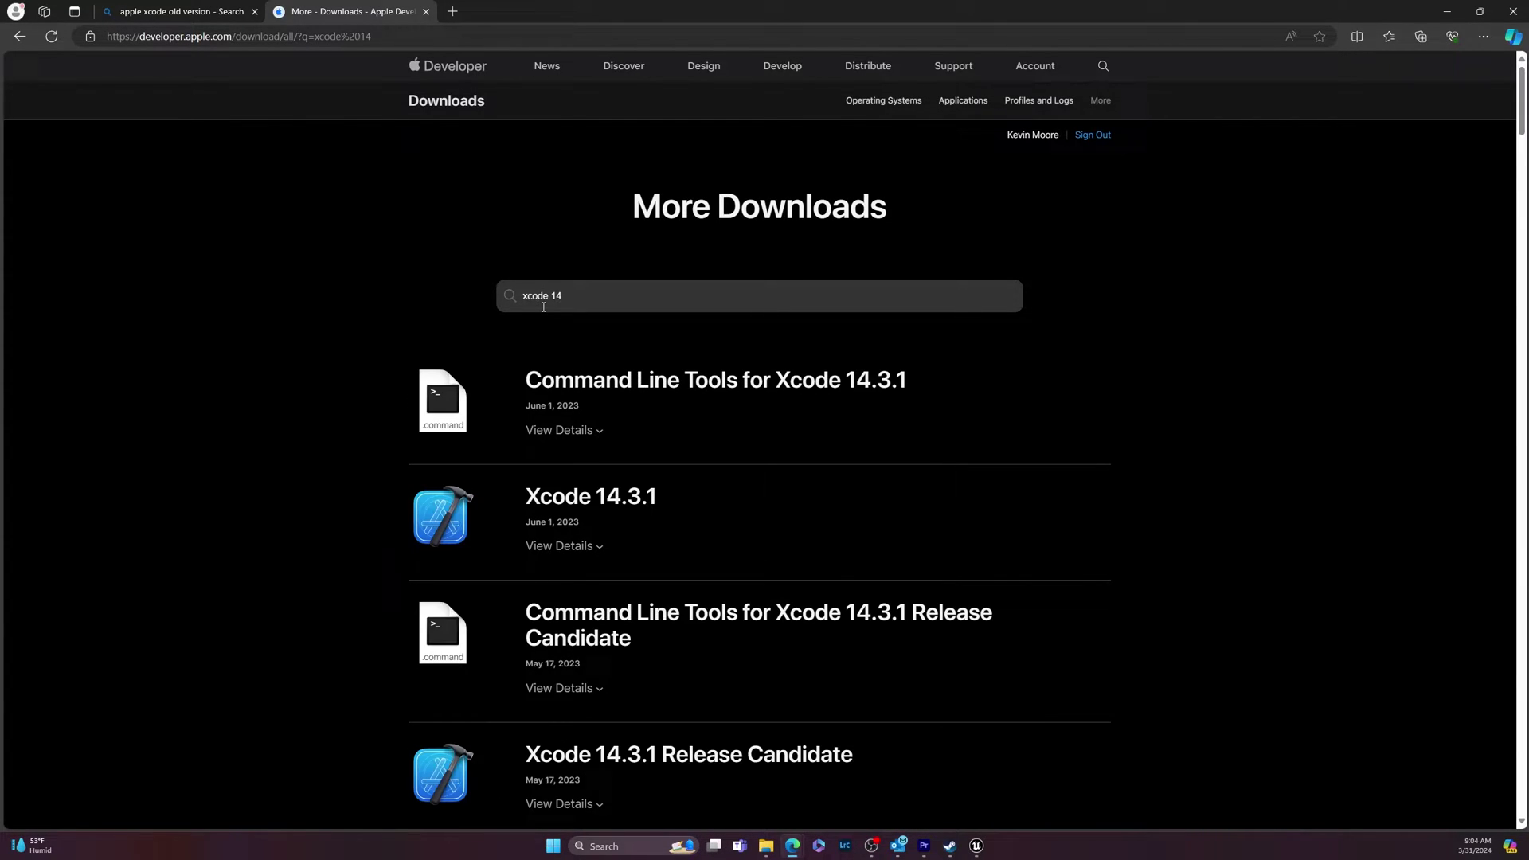
pyautogui.scroll(-4, 659, 581)
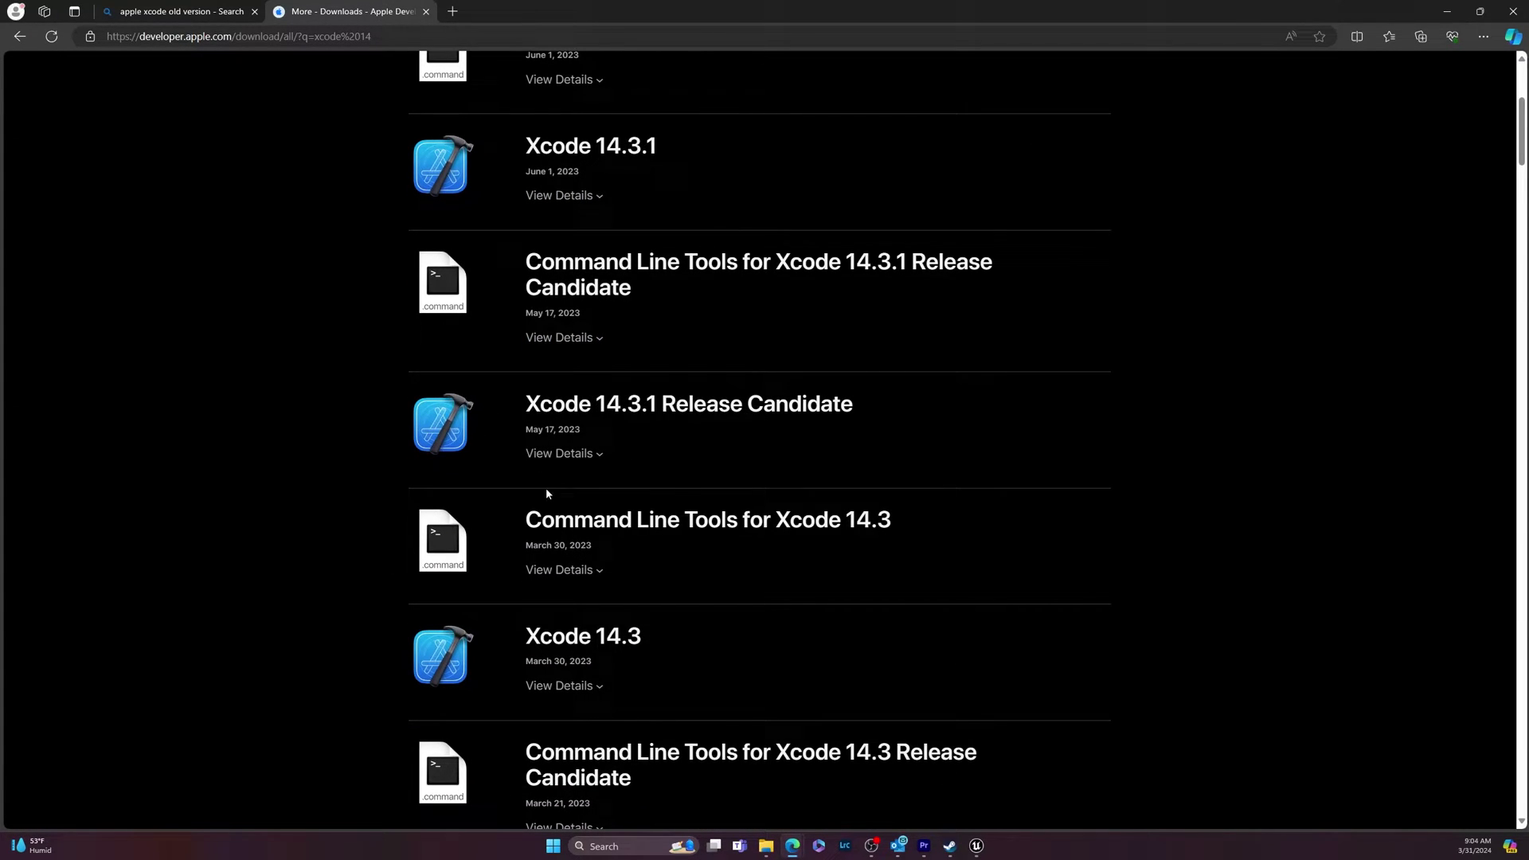
pyautogui.scroll(-5, 599, 553)
pyautogui.scroll(-3, 574, 645)
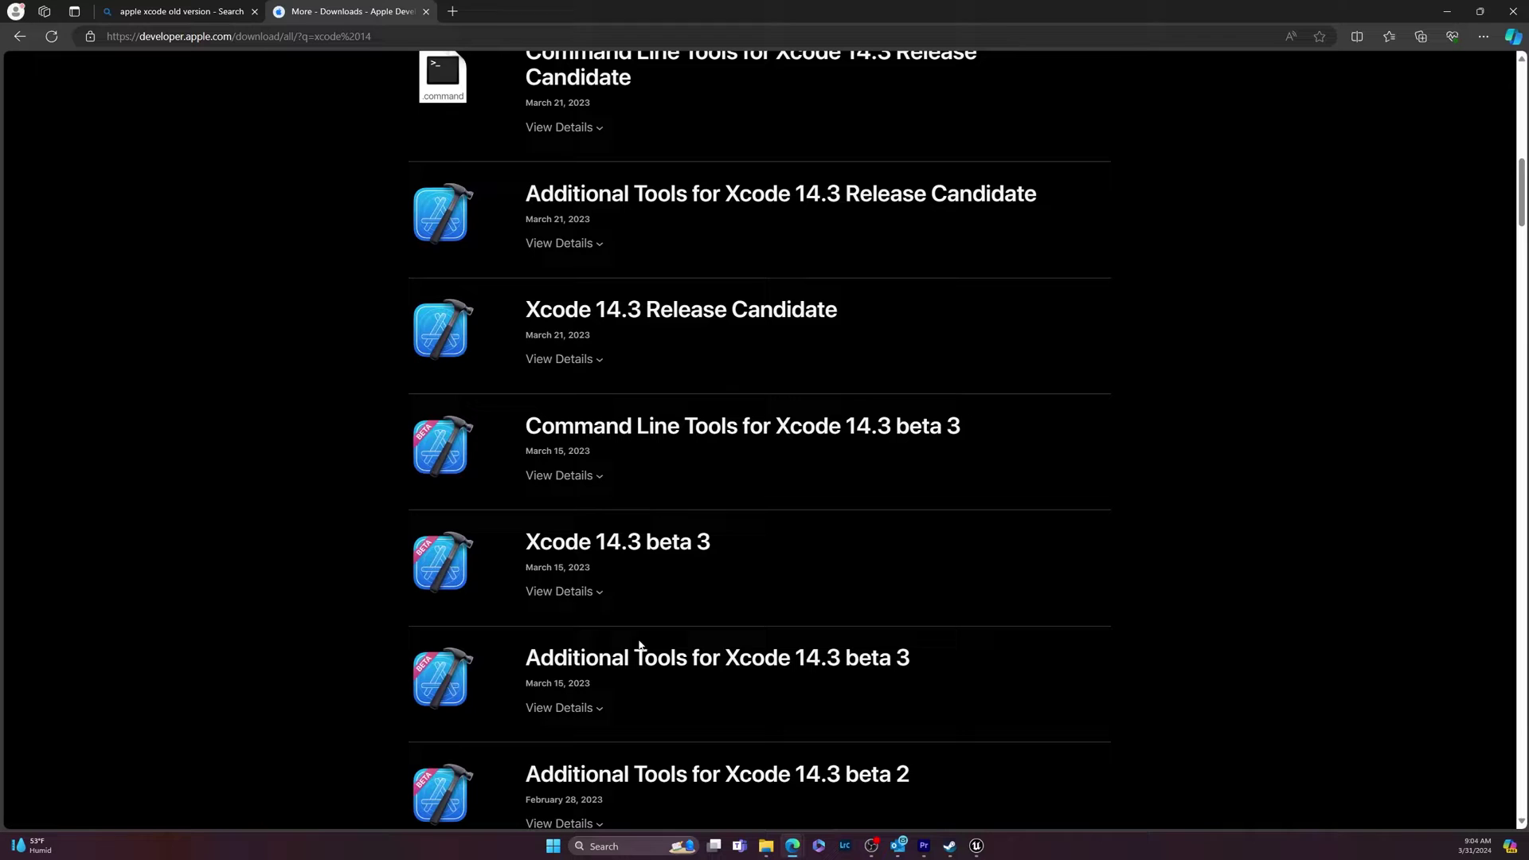
pyautogui.scroll(-4, 571, 765)
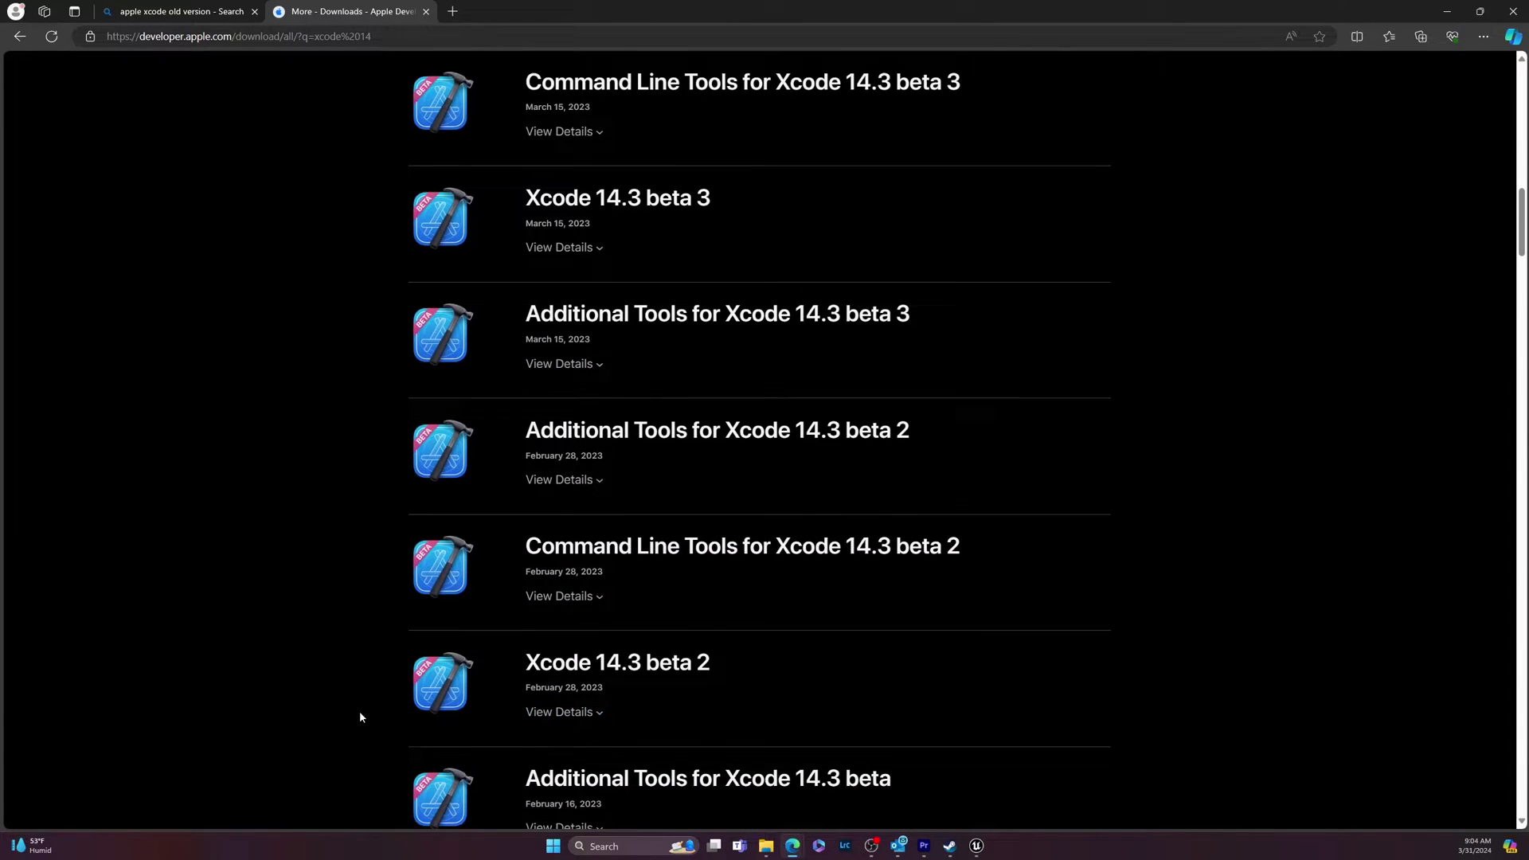
pyautogui.scroll(1, 561, 720)
pyautogui.scroll(18, 585, 723)
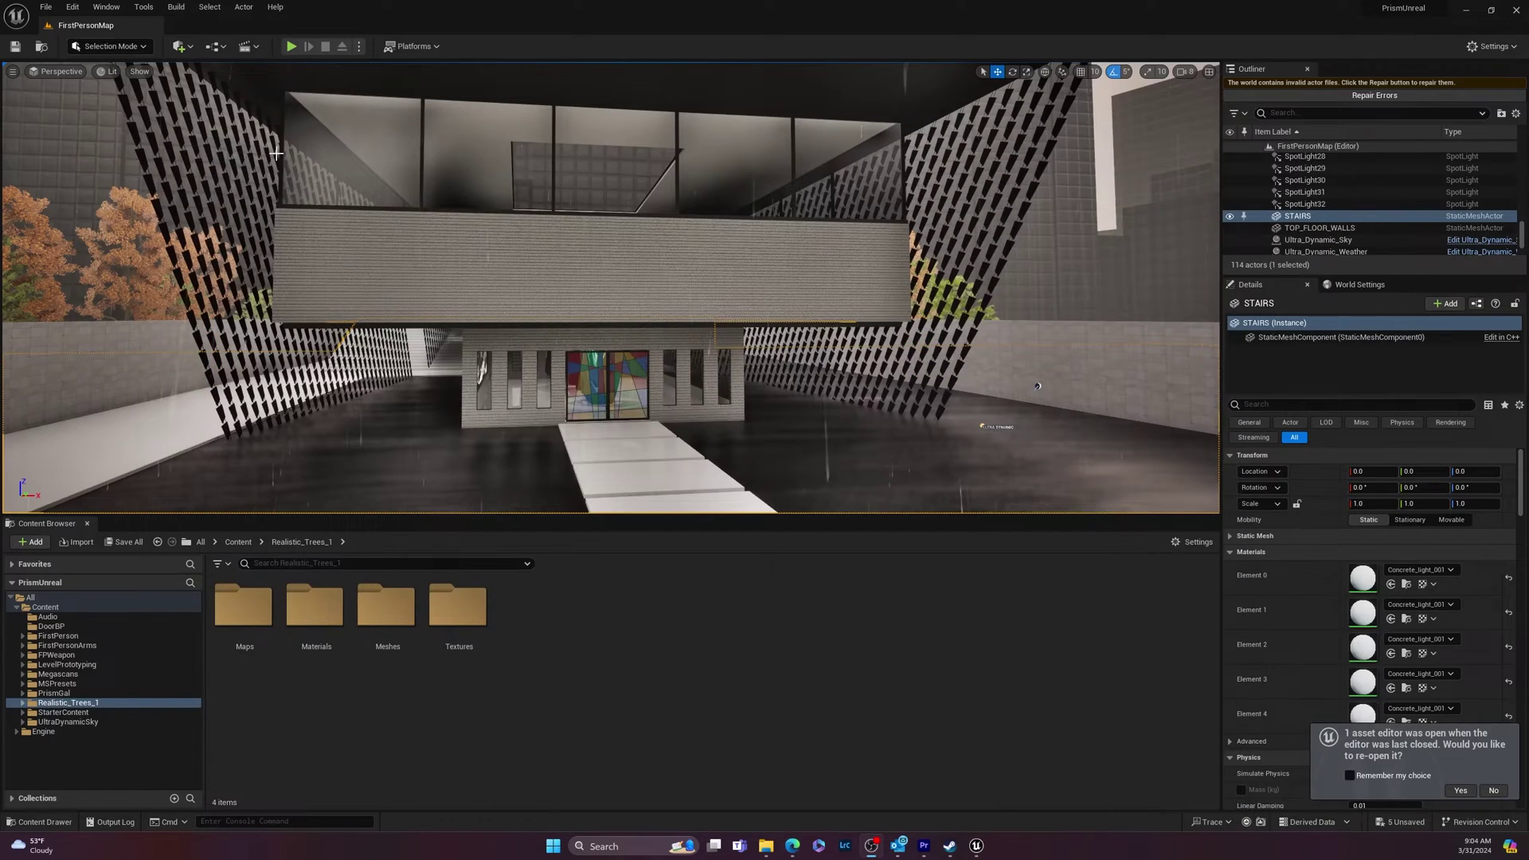
pyautogui.click(412, 48)
pyautogui.moveTo(501, 140)
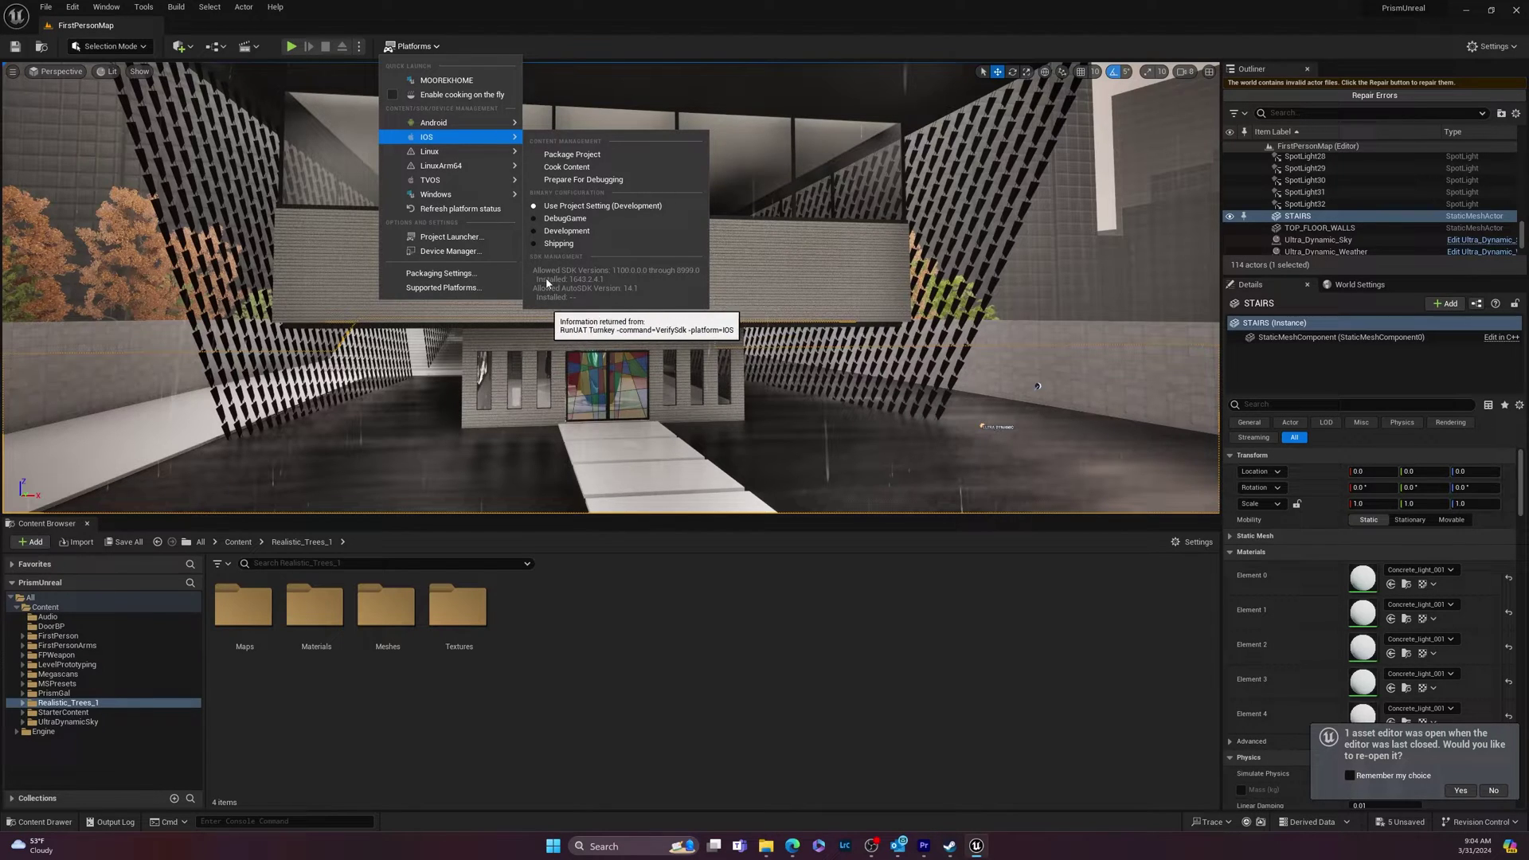
pyautogui.click(496, 13)
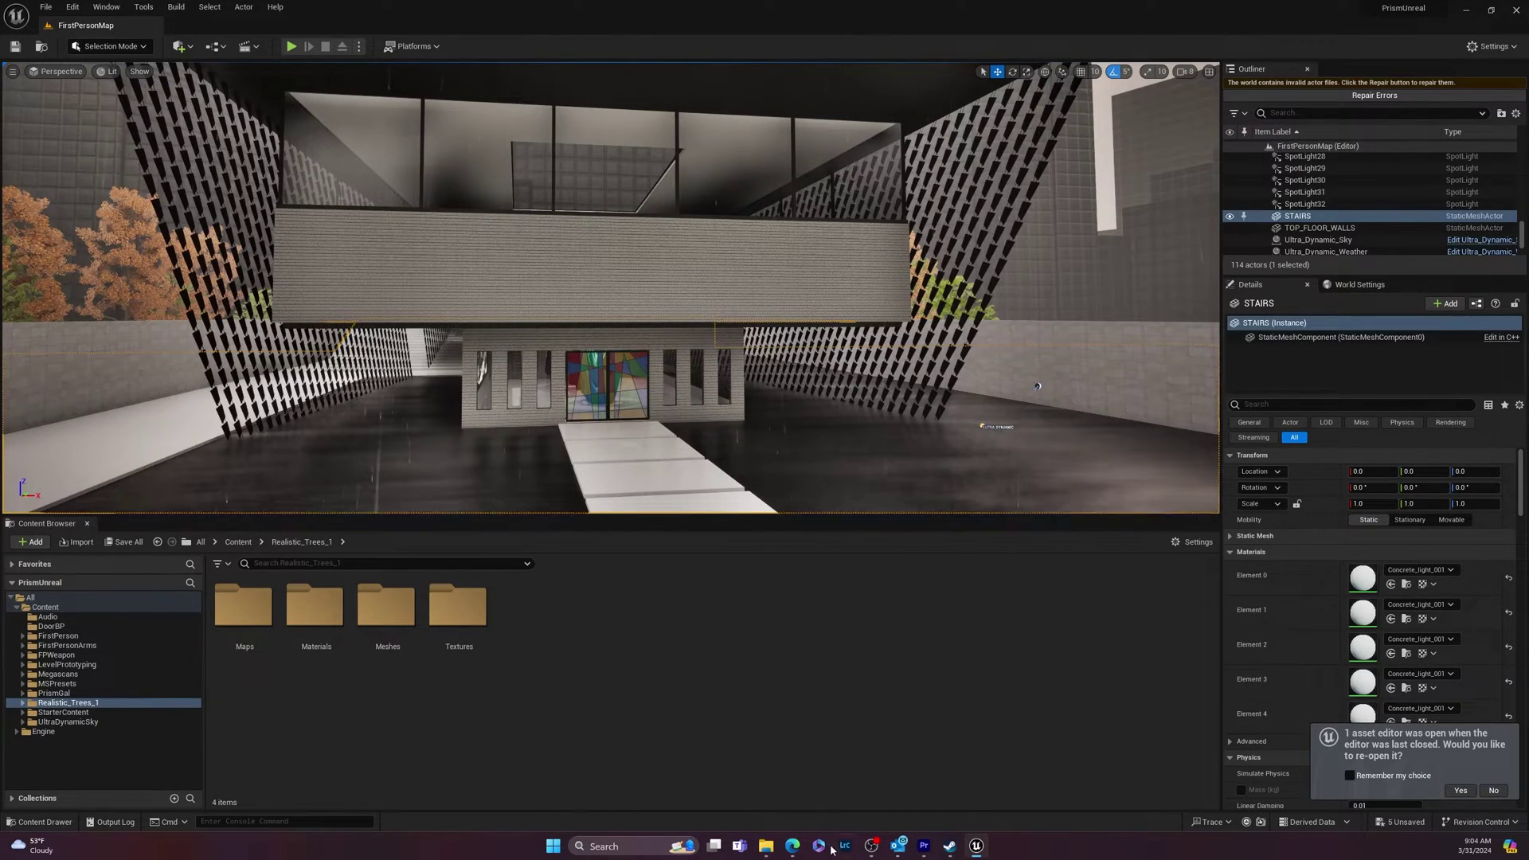
pyautogui.moveTo(765, 849)
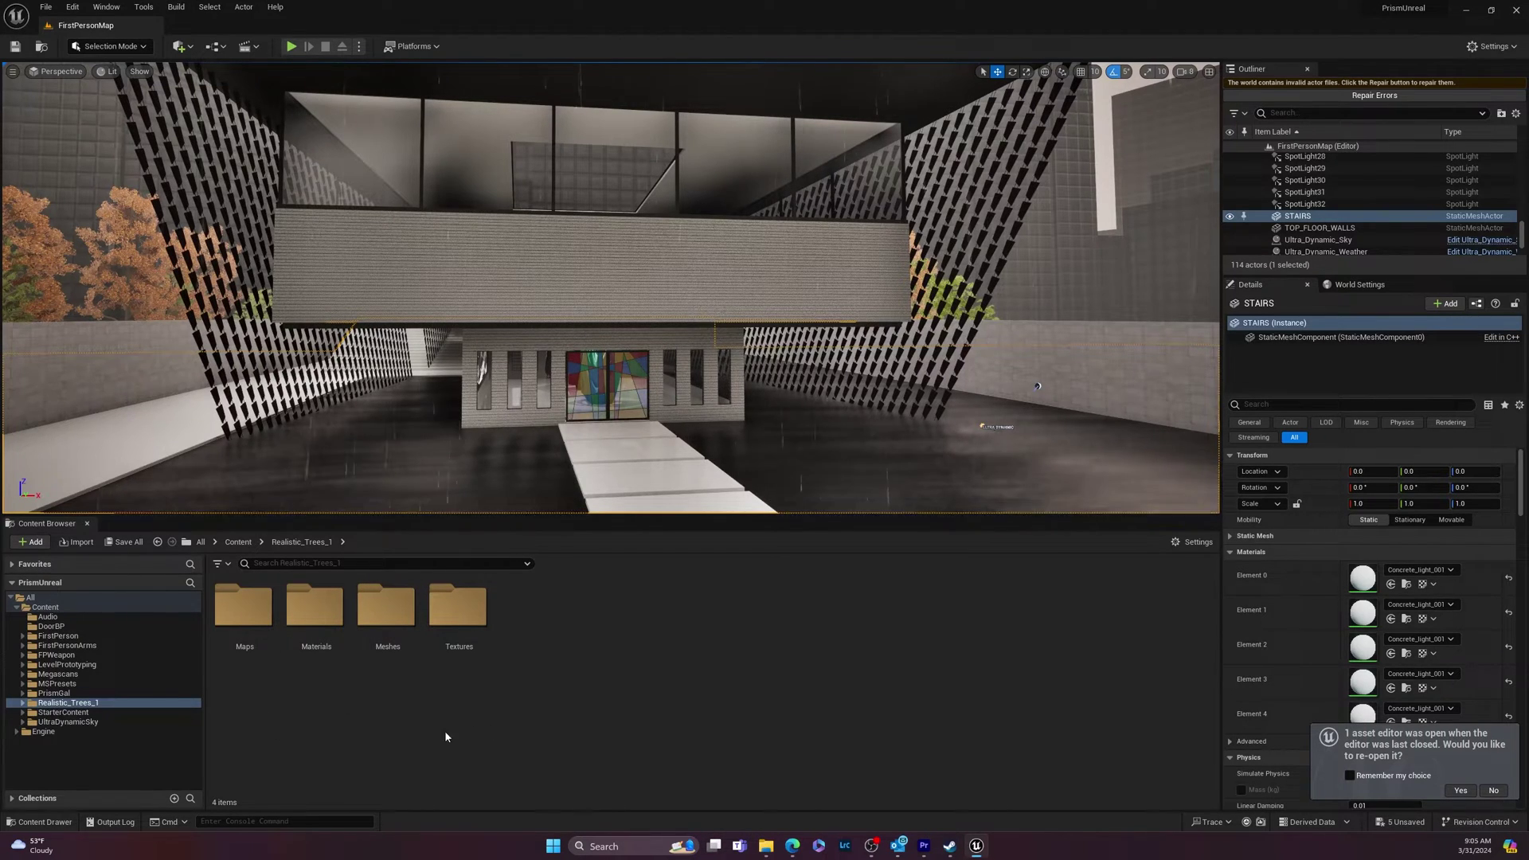
pyautogui.click(411, 45)
pyautogui.moveTo(450, 194)
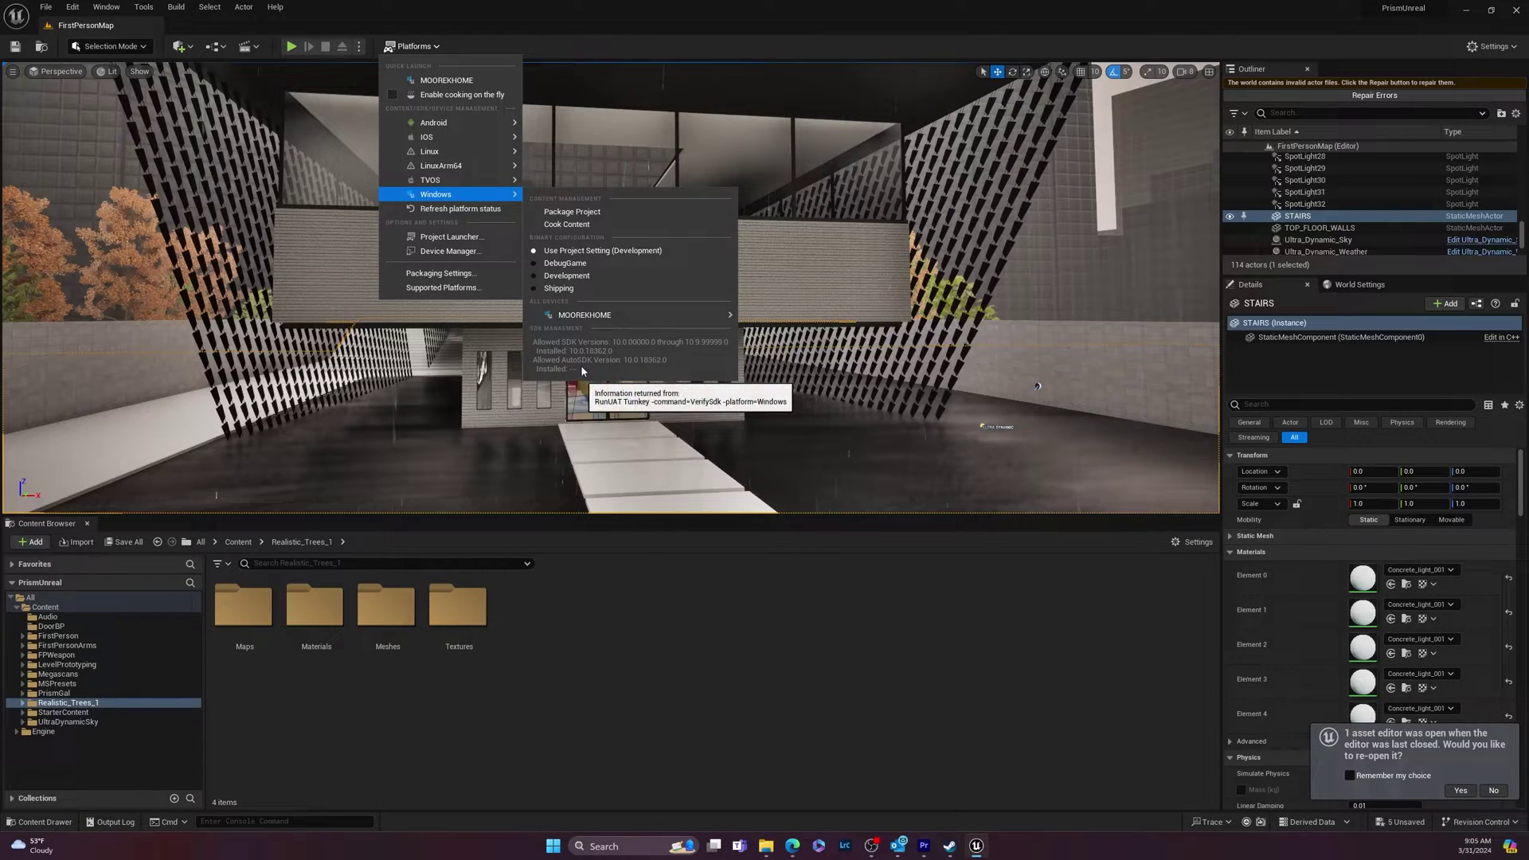
pyautogui.click(766, 847)
pyautogui.click(766, 847)
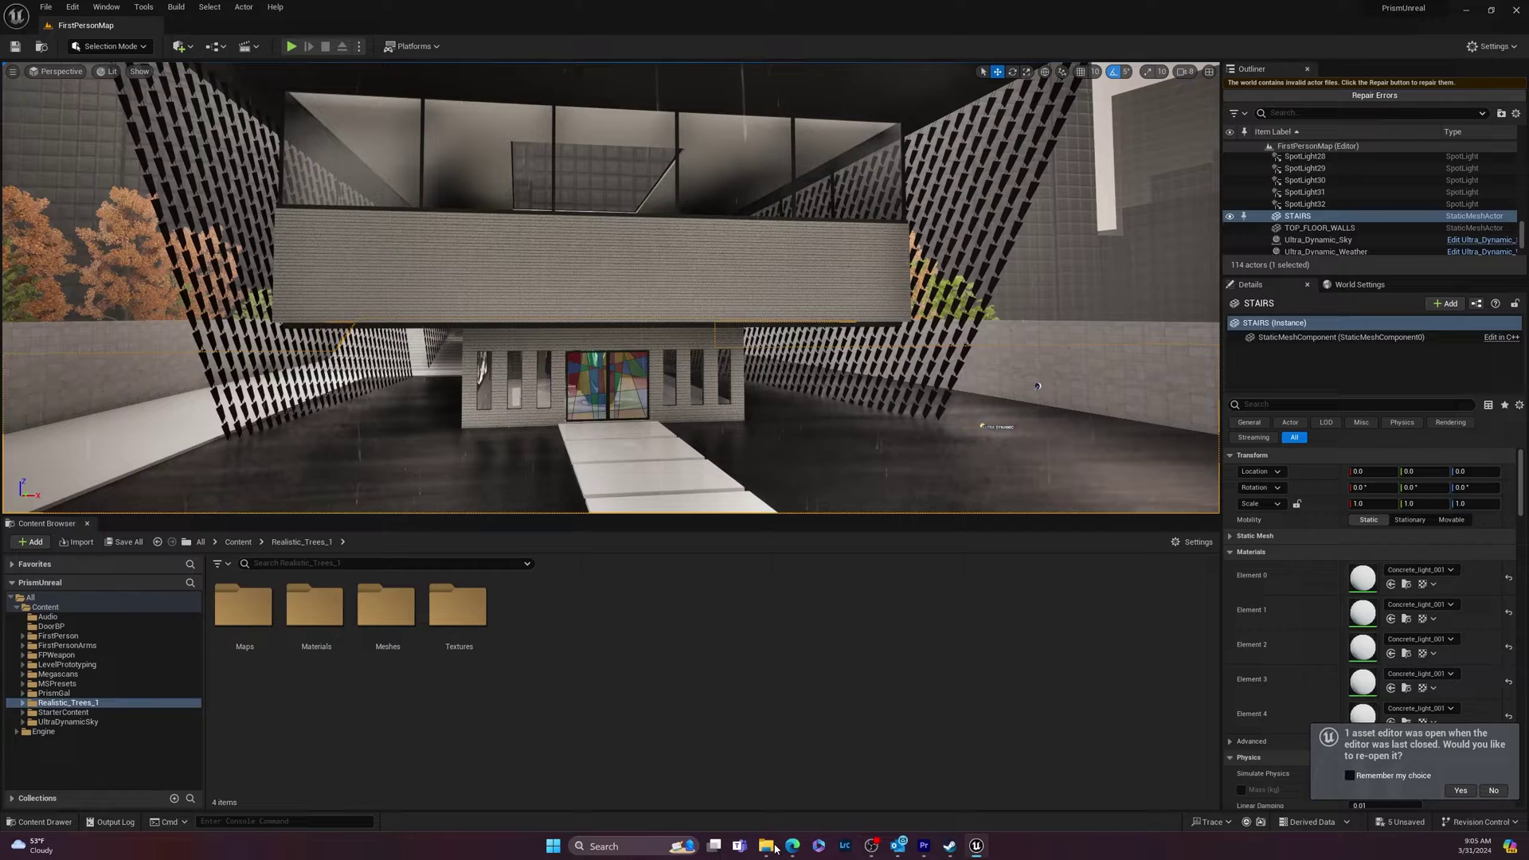
pyautogui.moveTo(792, 846)
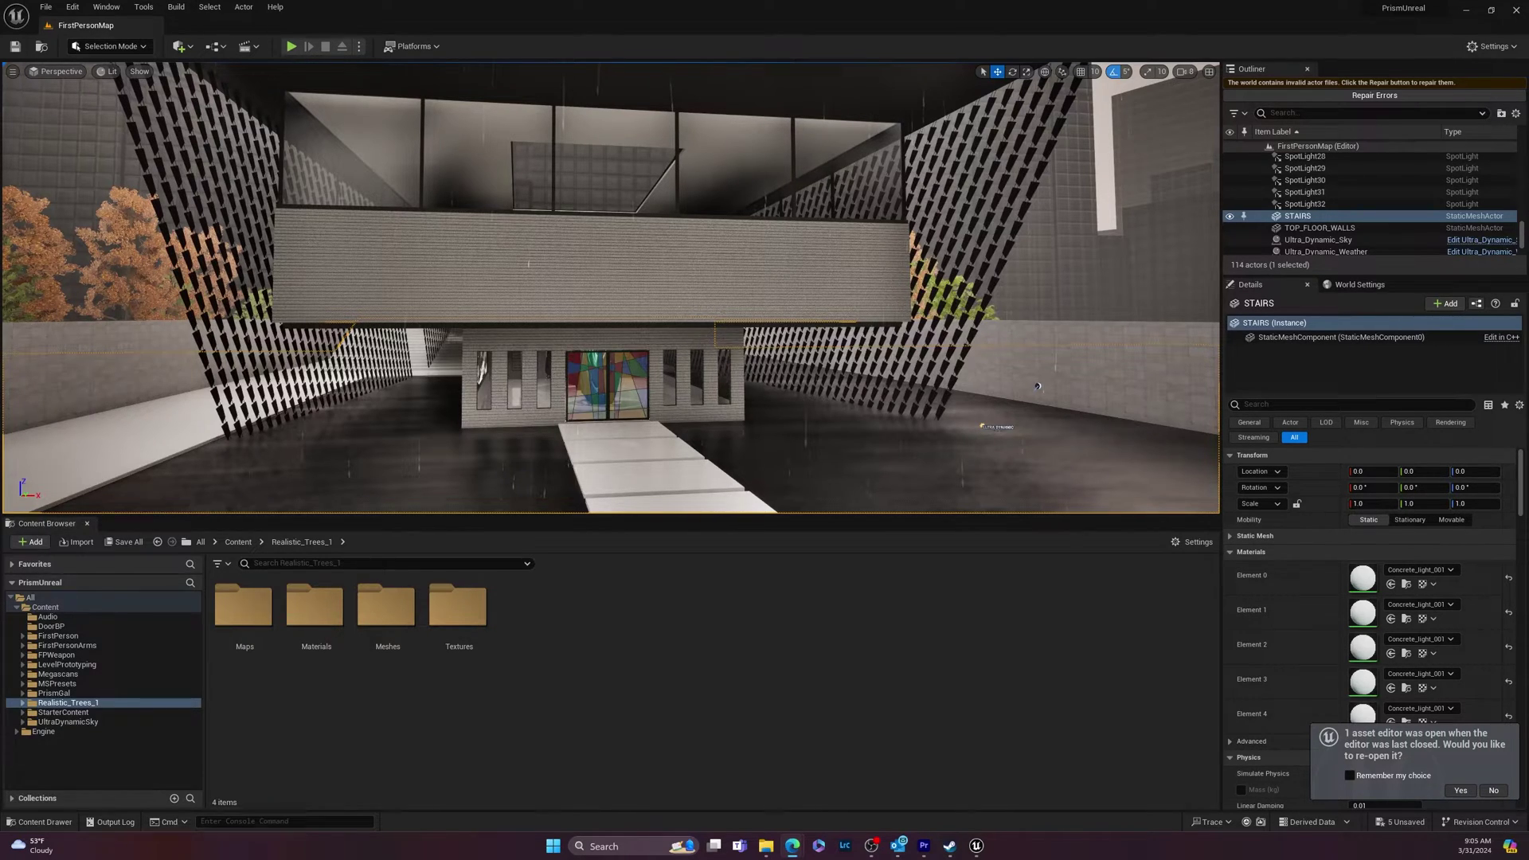
# Search Bing for 'visual studio 2022' and open the Visual Studio 2022 IDE page
pyautogui.hotkey('alt', 'Tab')
pyautogui.click(531, 172)
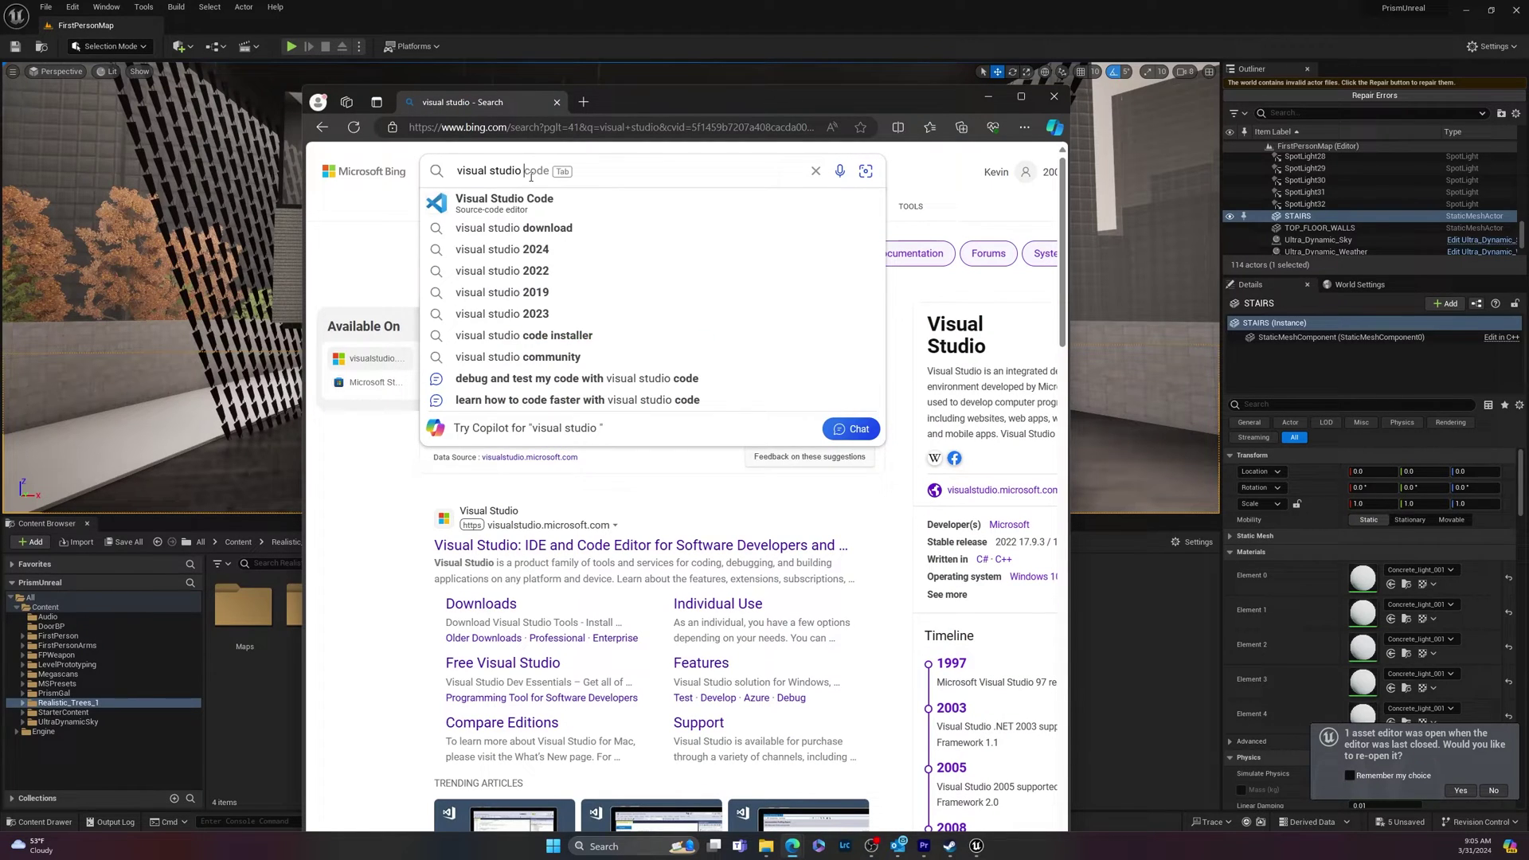
pyautogui.write('2022')
pyautogui.press('Return')
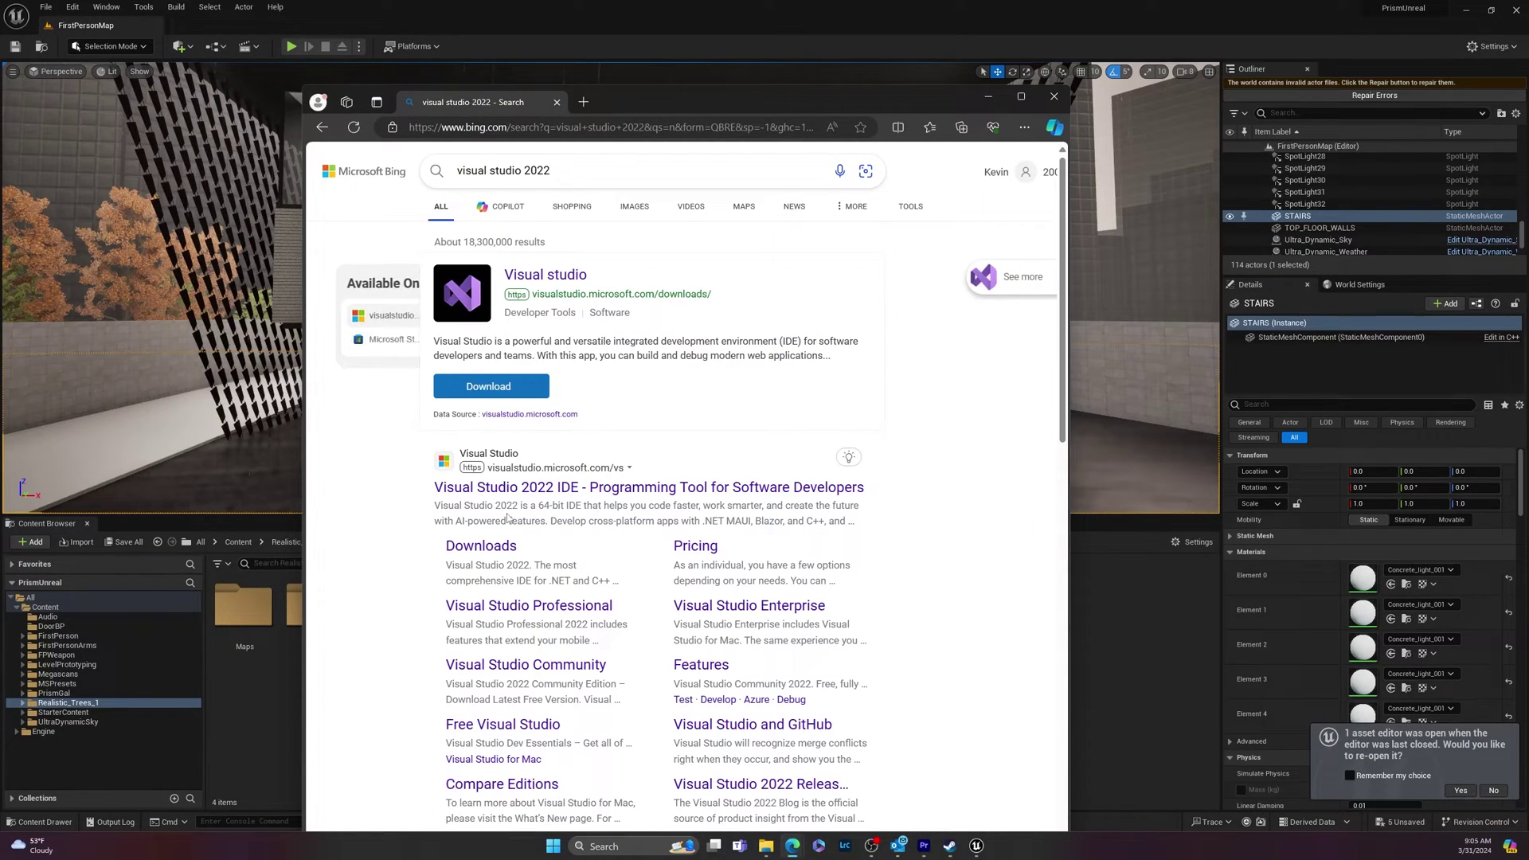
pyautogui.click(511, 488)
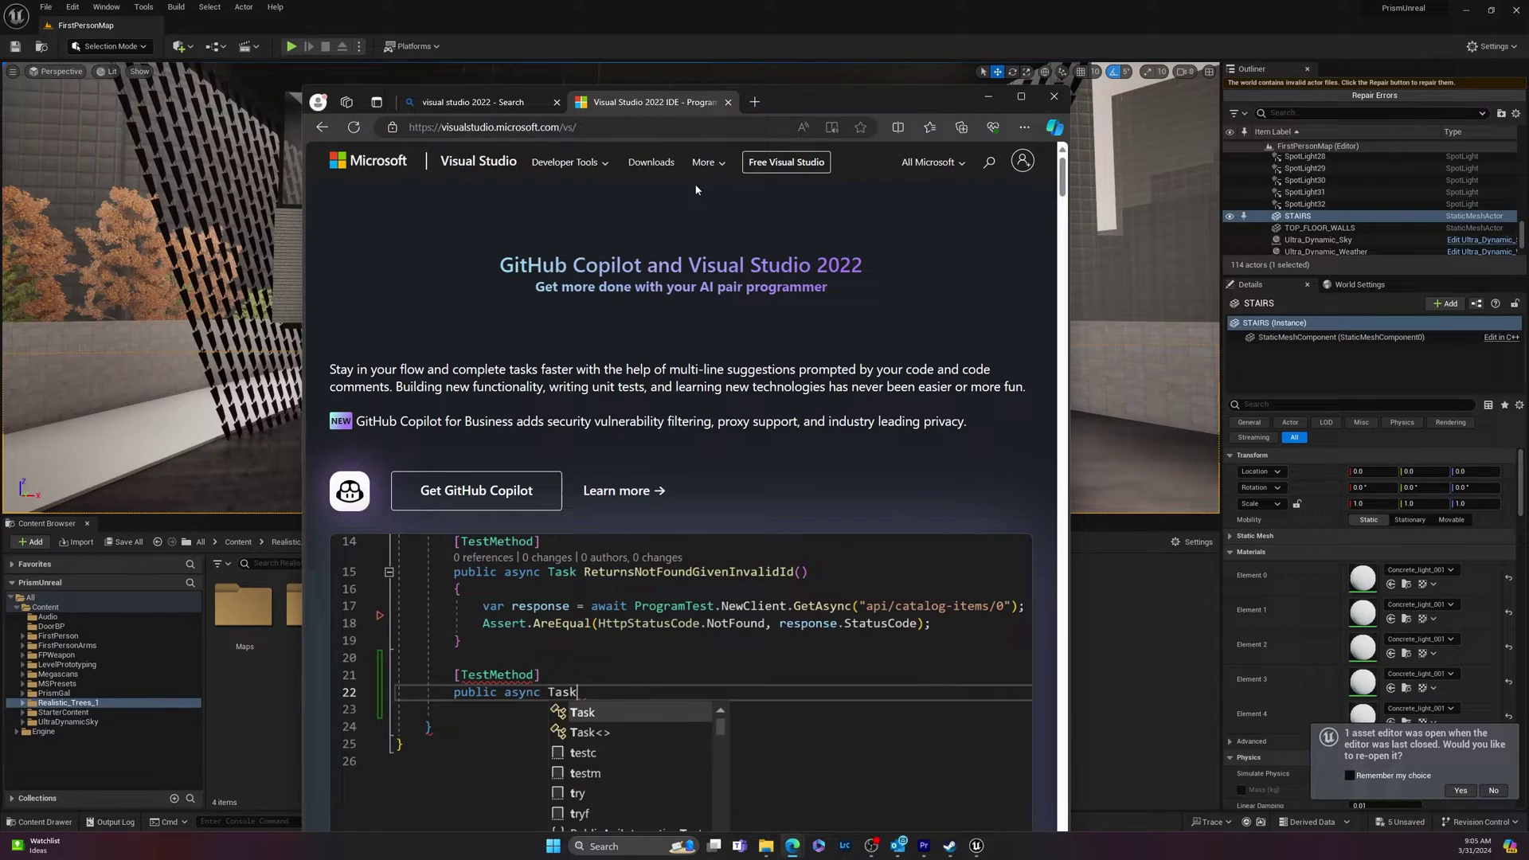
# Scroll down the Visual Studio 2022 page, then minimize Edge
pyautogui.scroll(-5, 653, 436)
pyautogui.scroll(-1, 653, 437)
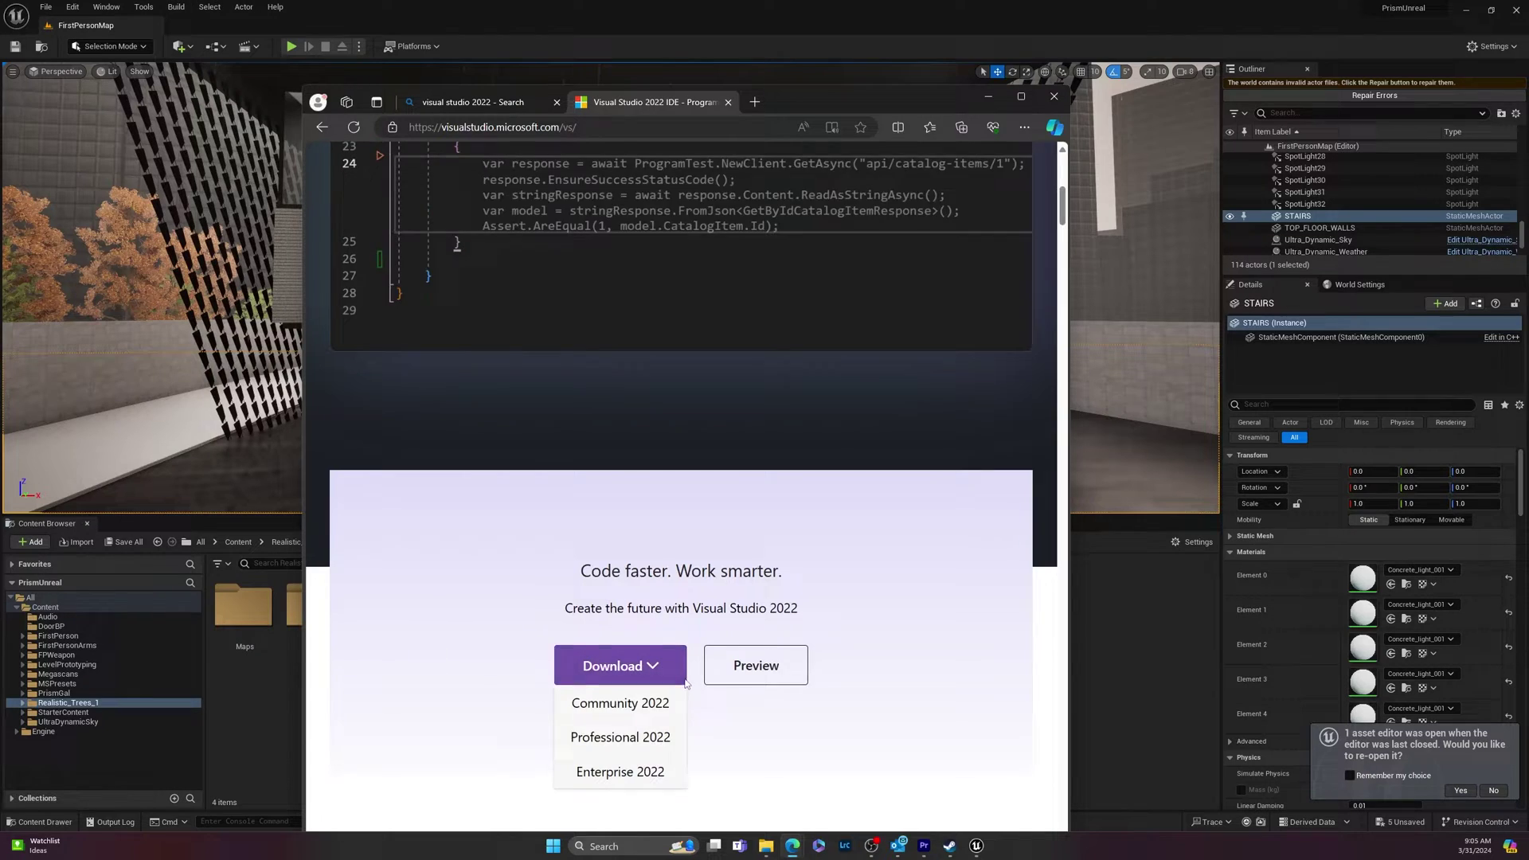
pyautogui.scroll(-5, 658, 524)
pyautogui.scroll(-5, 535, 638)
pyautogui.scroll(-5, 546, 637)
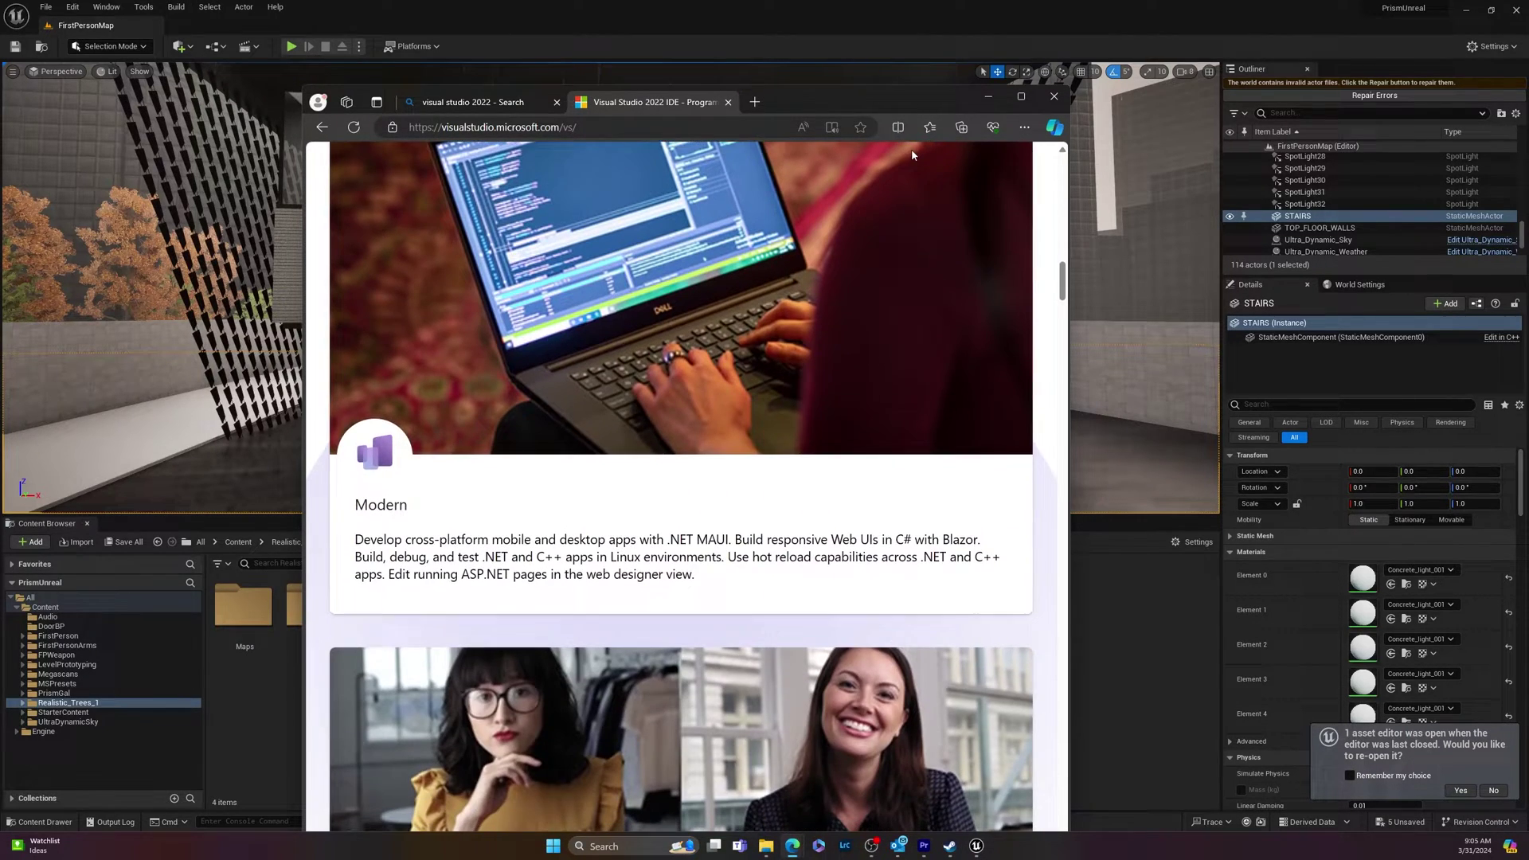
pyautogui.click(988, 96)
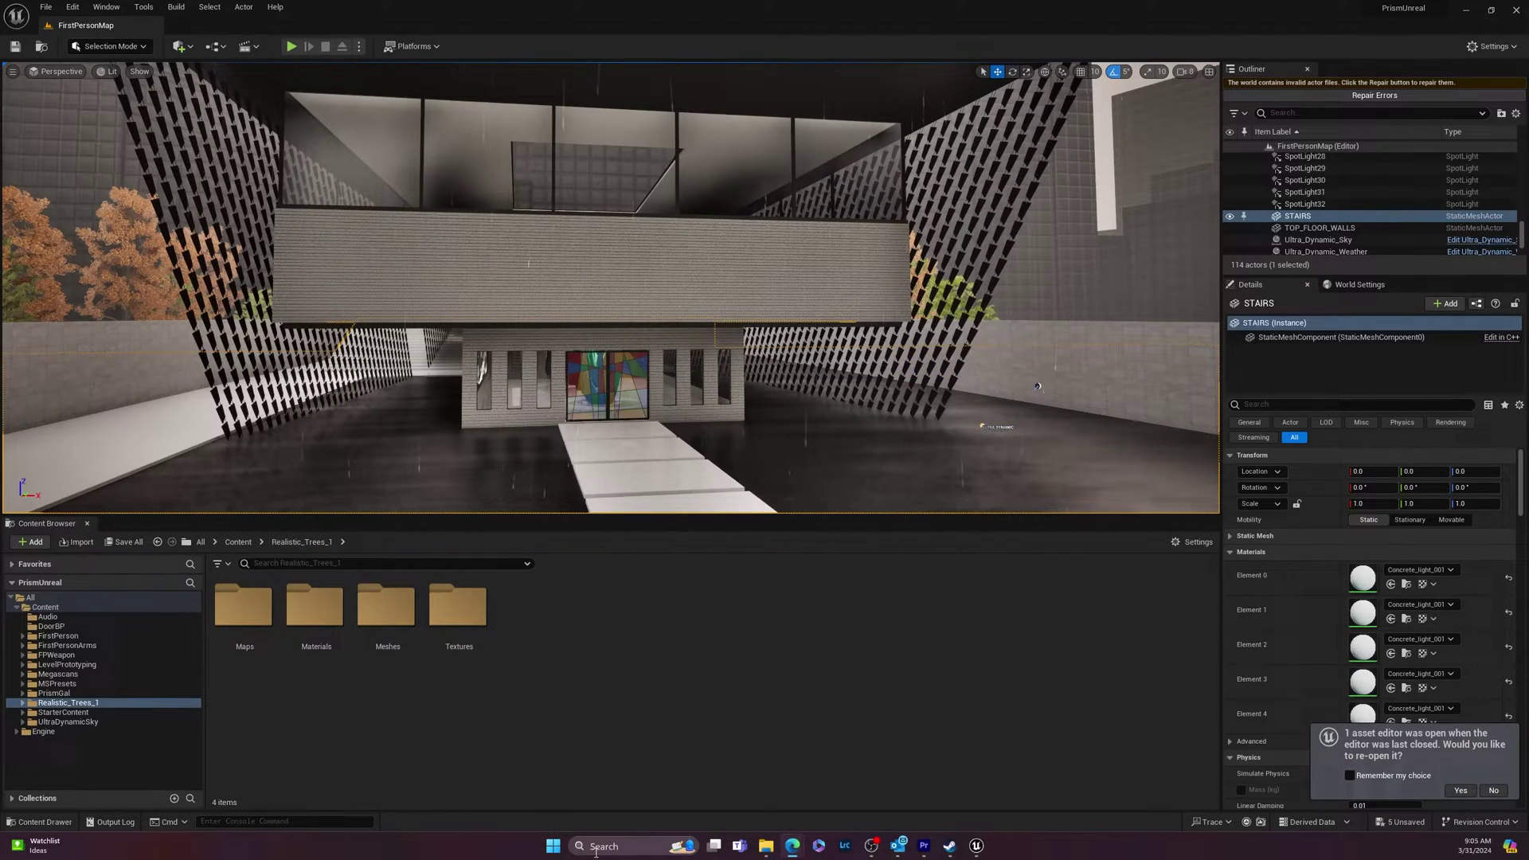
# Launch Visual Studio 2022 without code or sign-in and maximize its window
pyautogui.click(596, 846)
pyautogui.write('v')
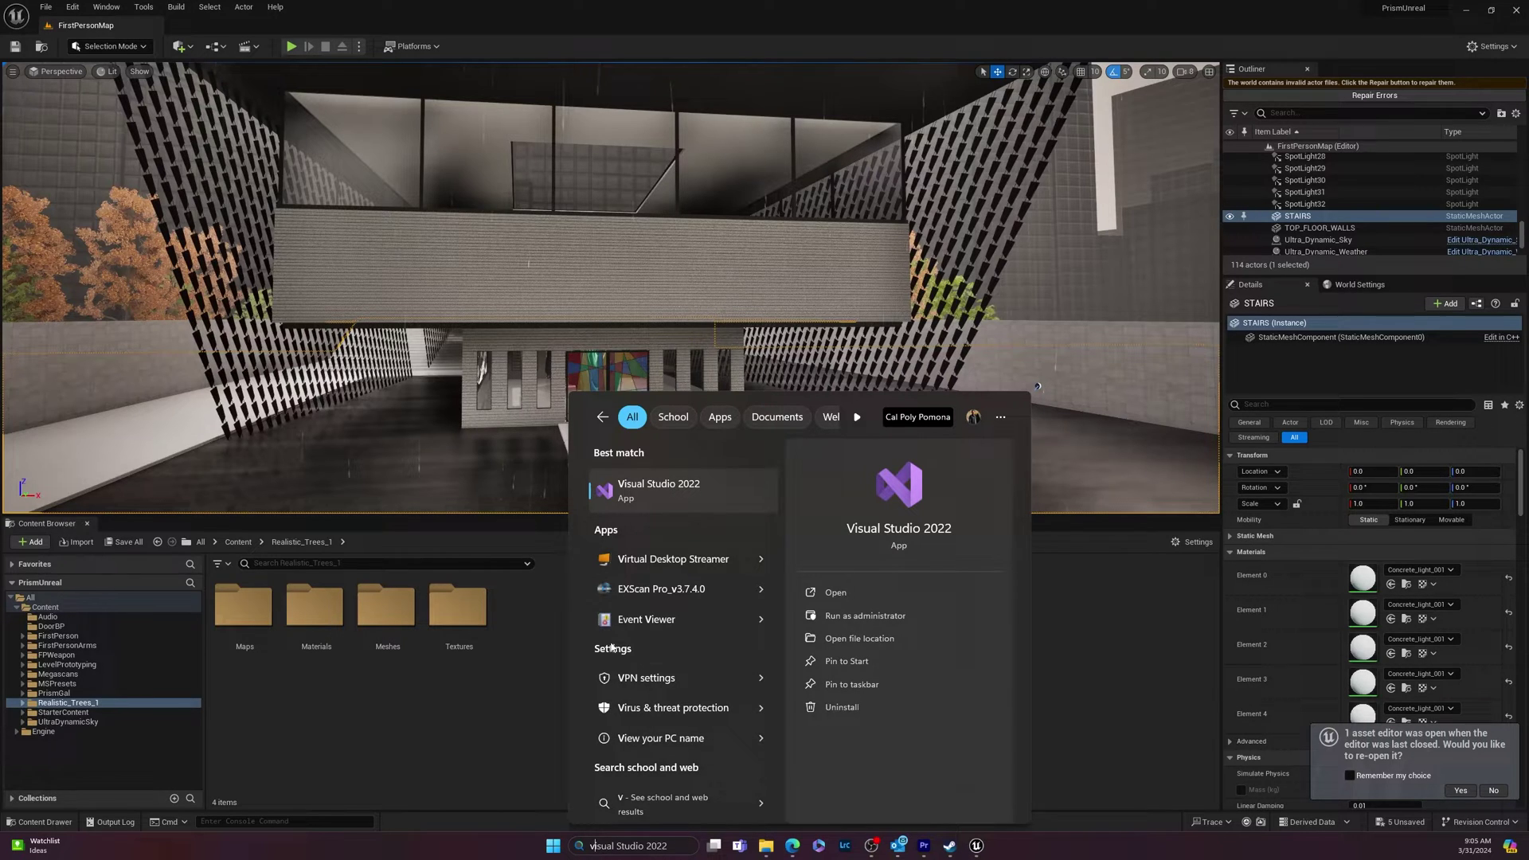
pyautogui.click(653, 500)
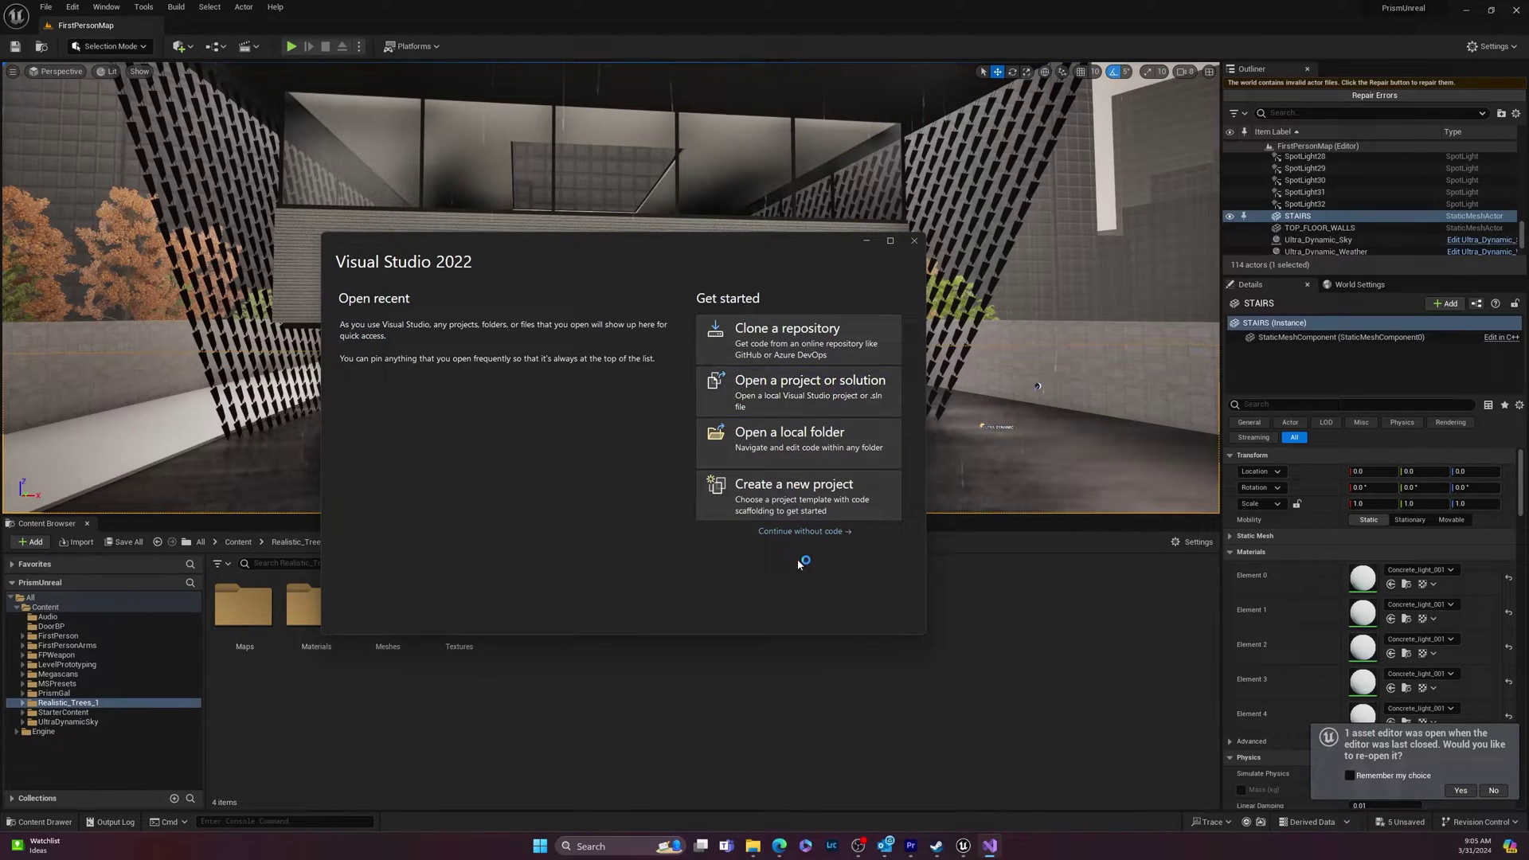
pyautogui.click(821, 537)
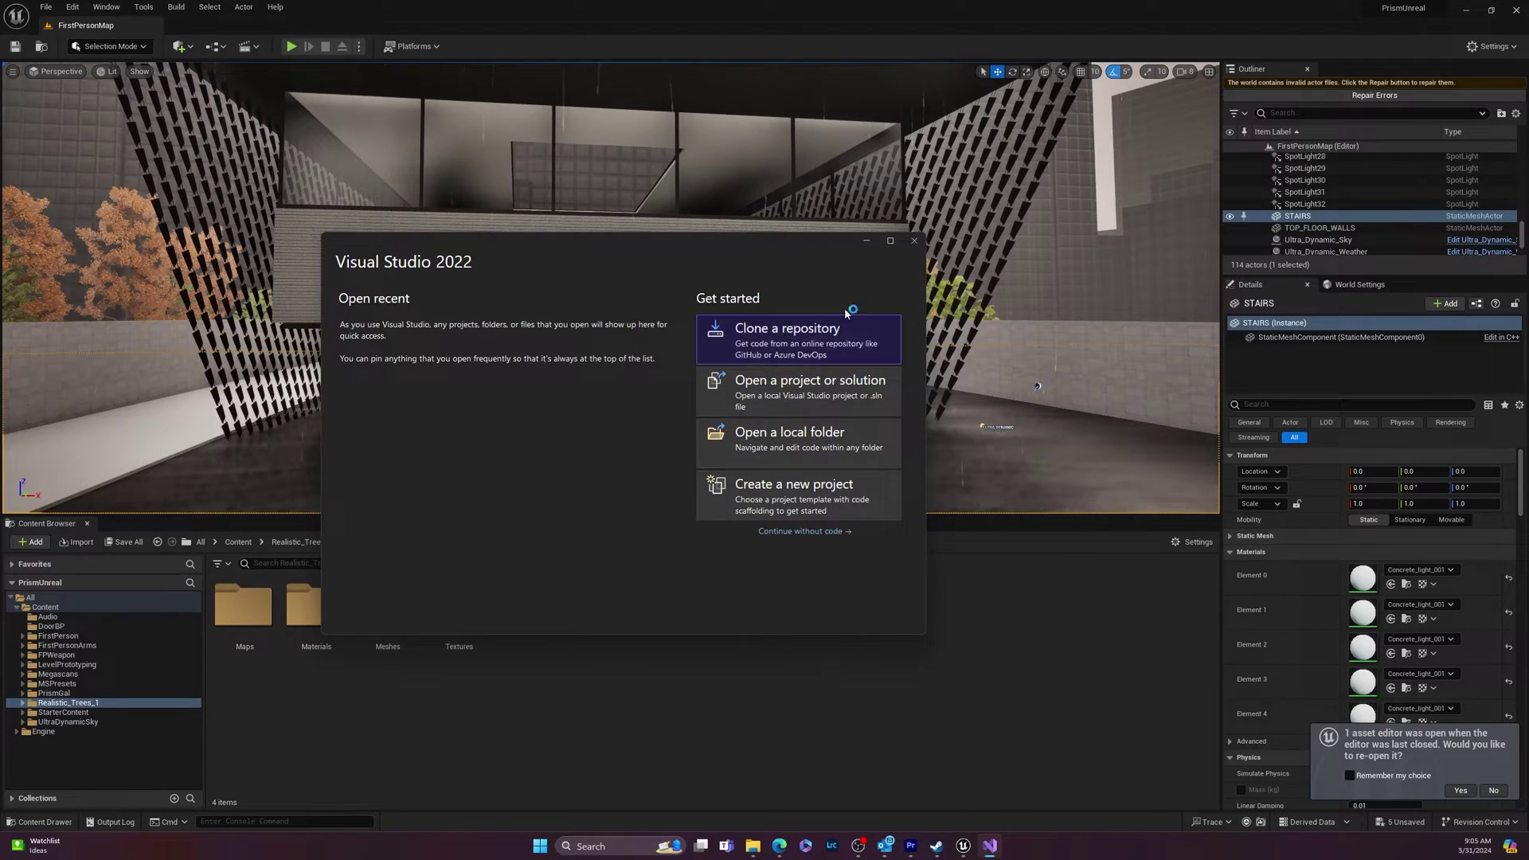
pyautogui.click(840, 533)
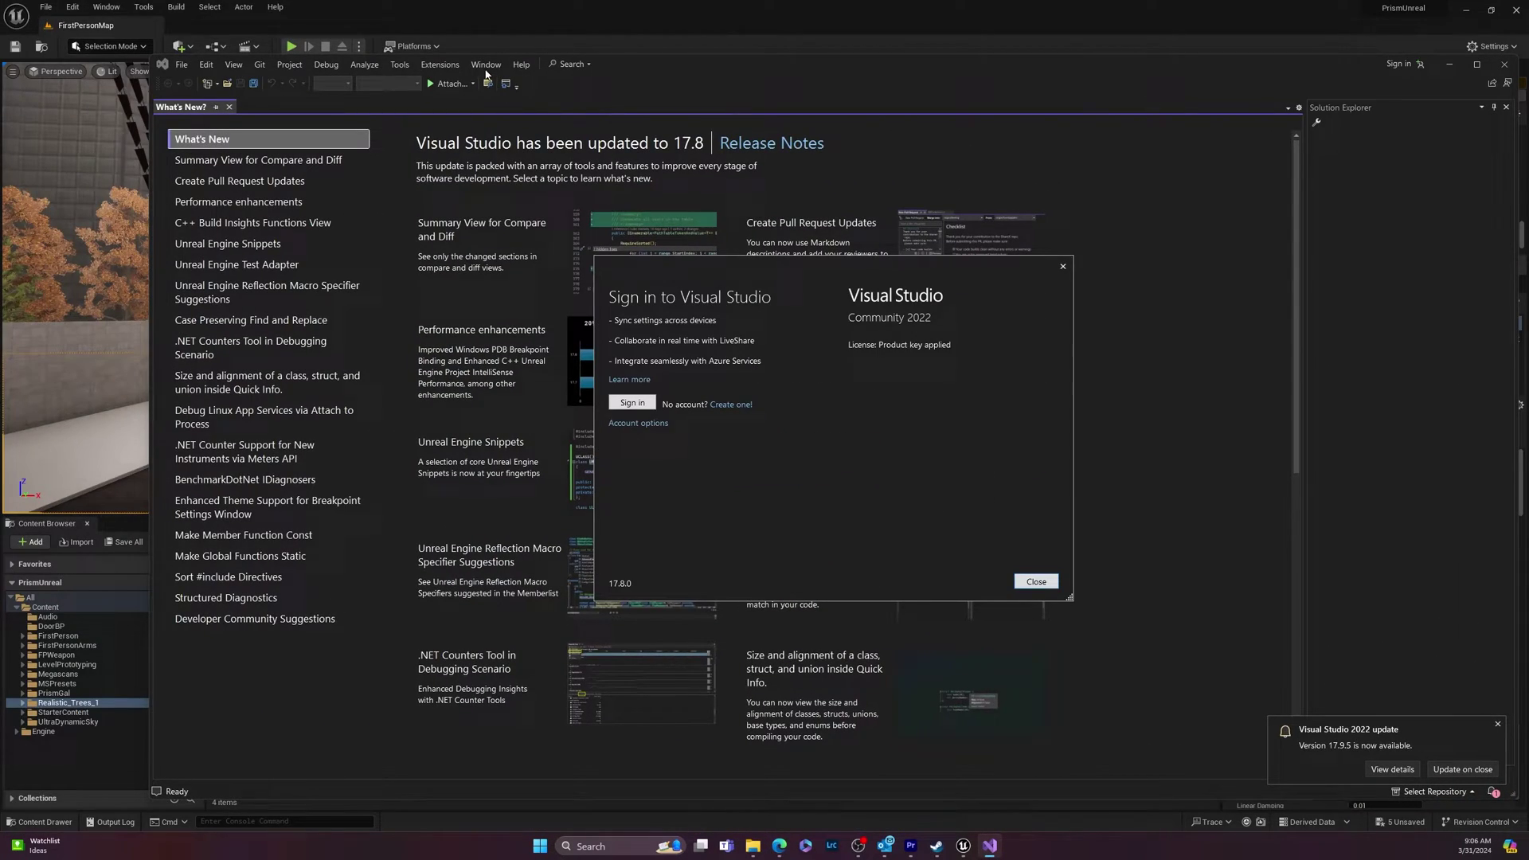
pyautogui.click(1035, 582)
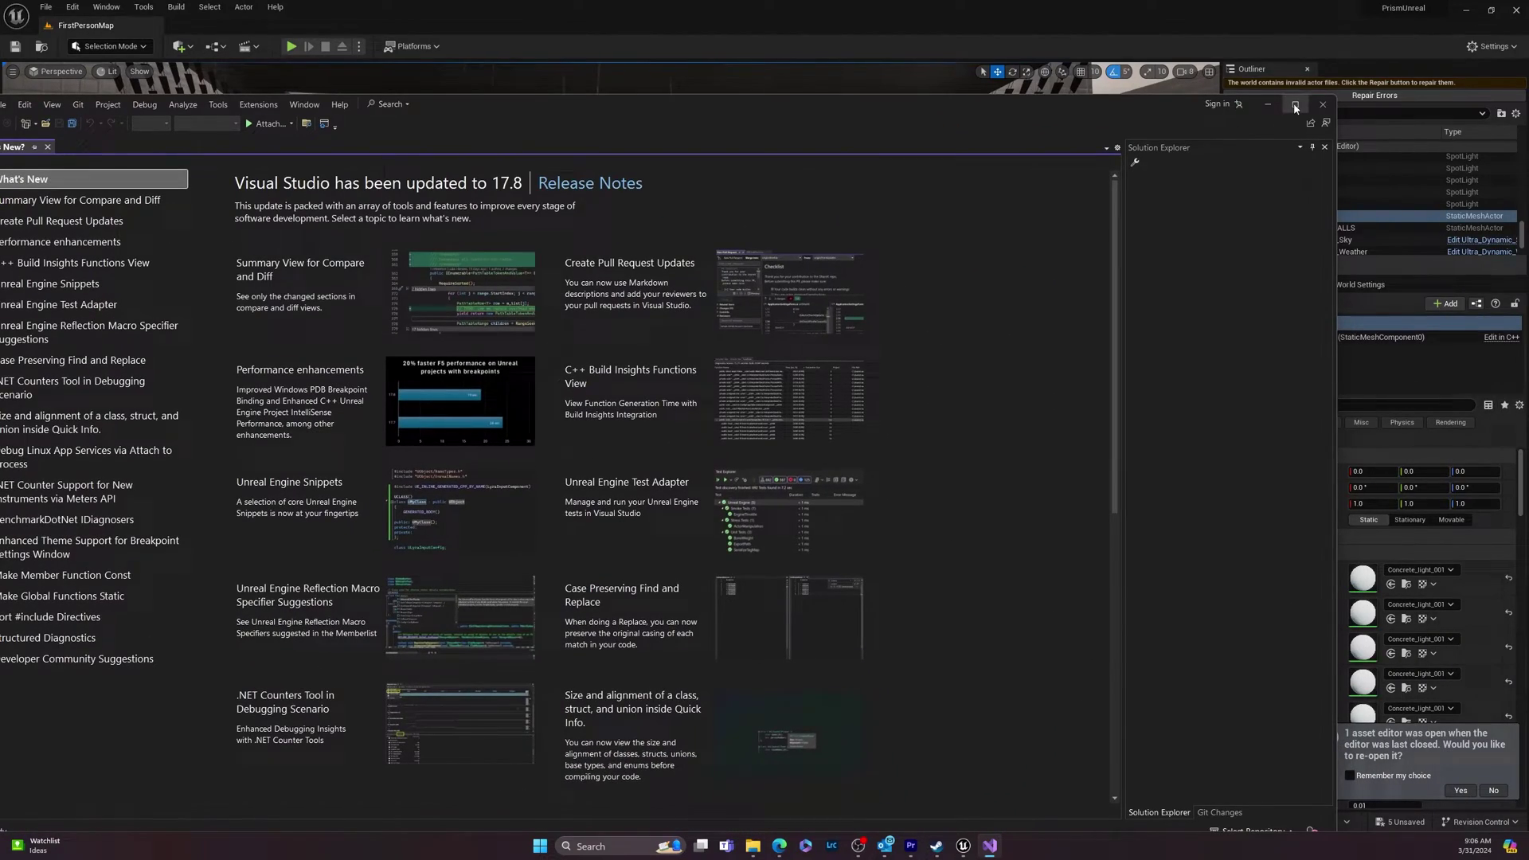
pyautogui.click(1320, 130)
# Look through the layout and Tools menus, closing the Customize dialog, and reopen Tools
pyautogui.click(337, 10)
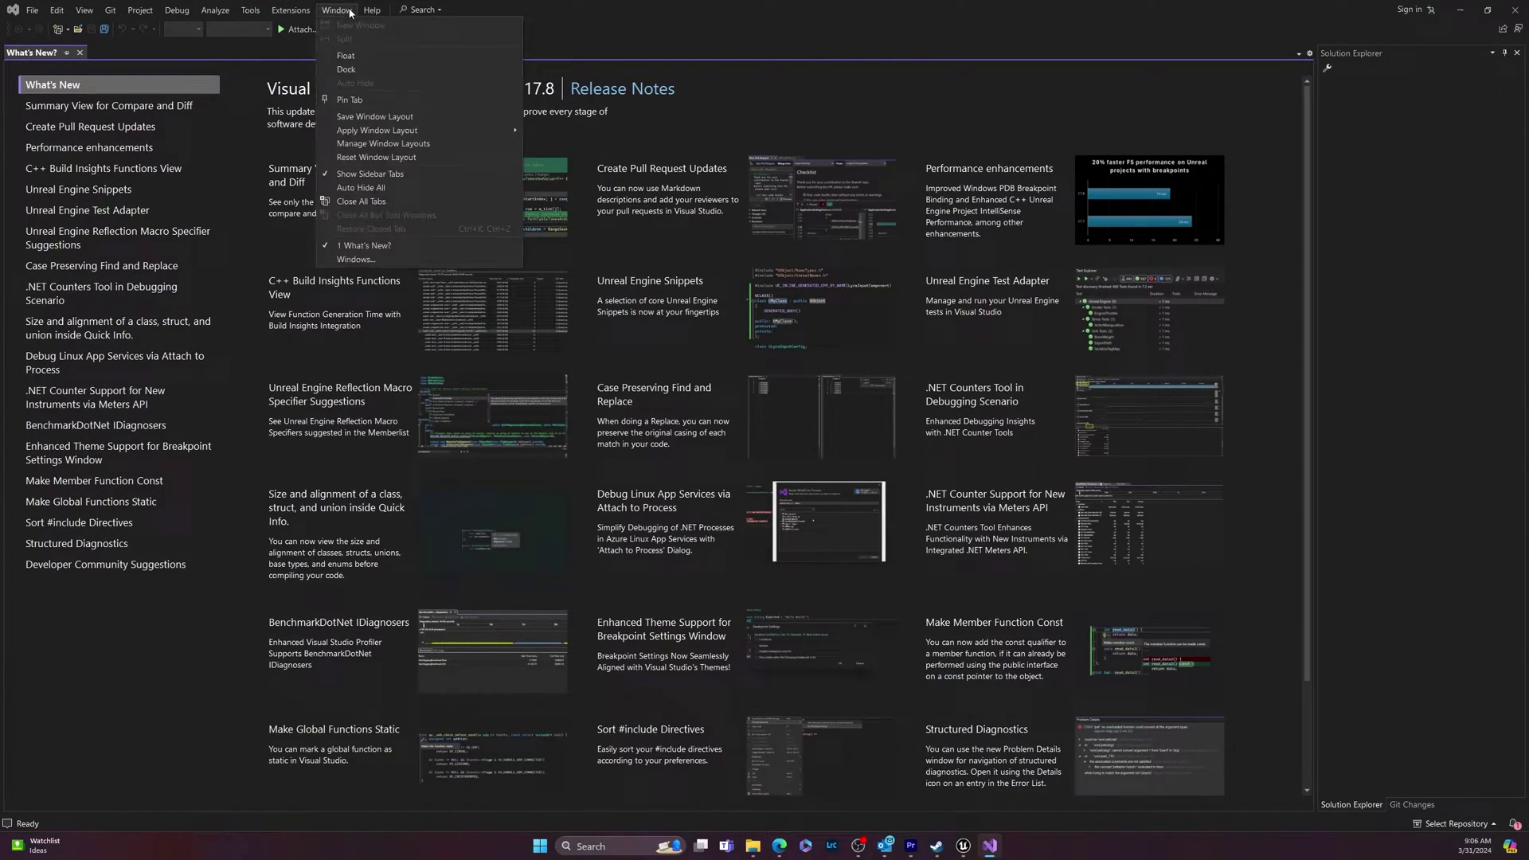
pyautogui.click(330, 10)
pyautogui.click(253, 10)
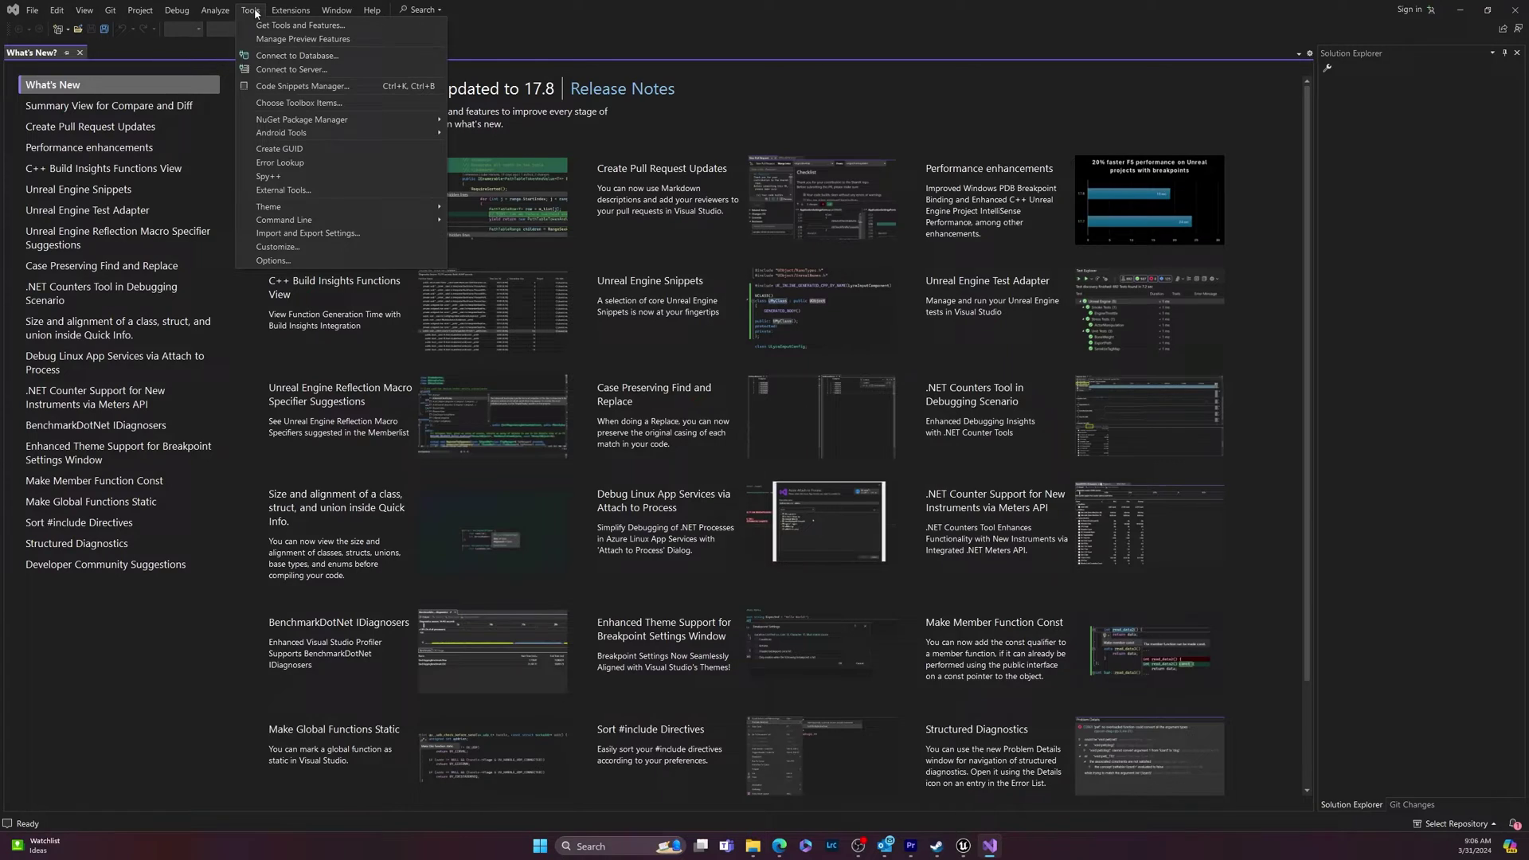
pyautogui.click(297, 247)
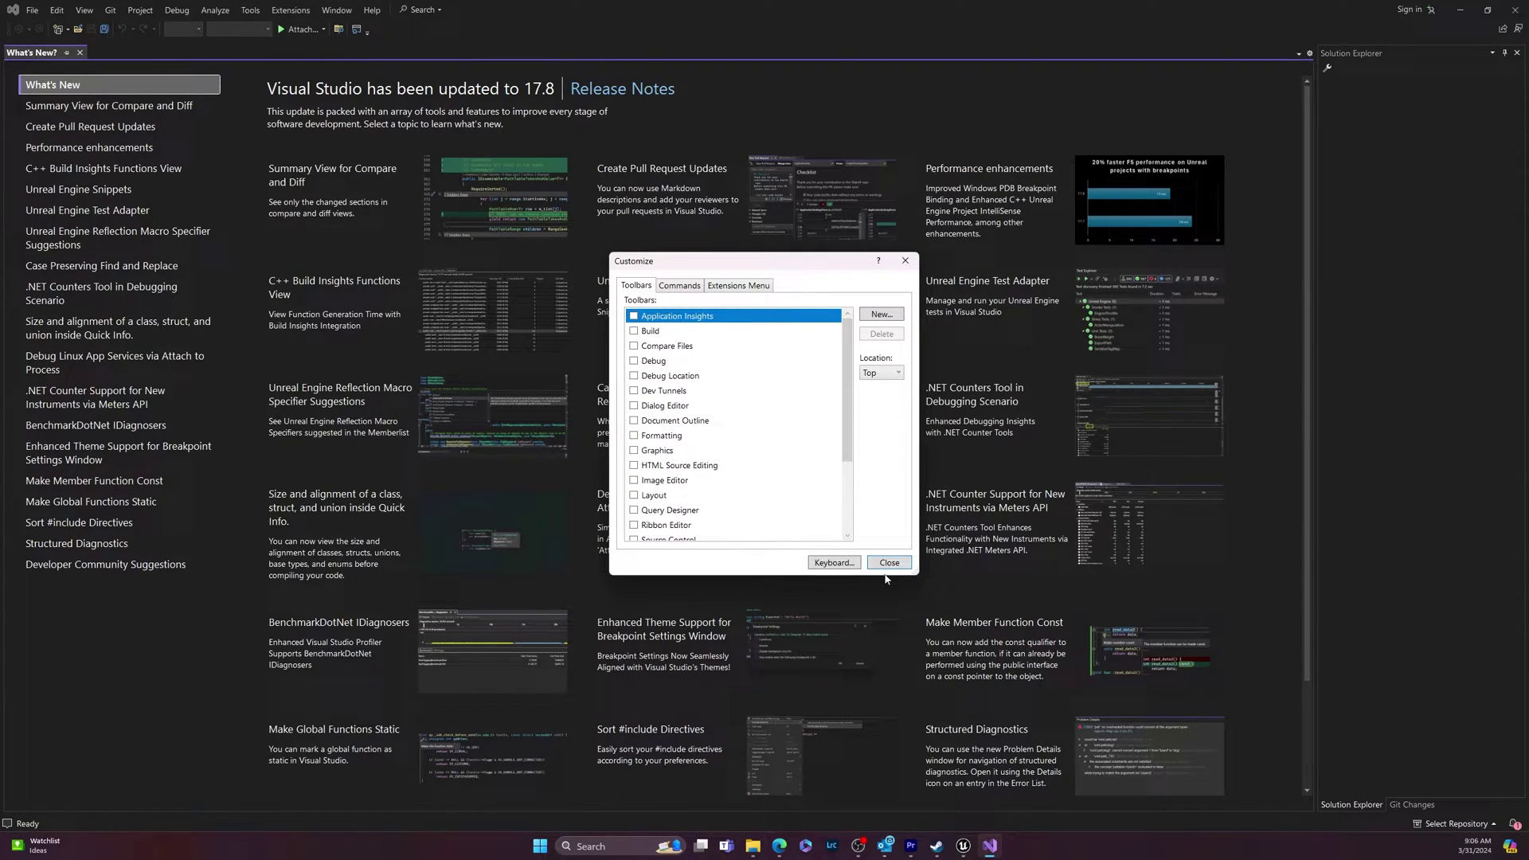
pyautogui.click(889, 562)
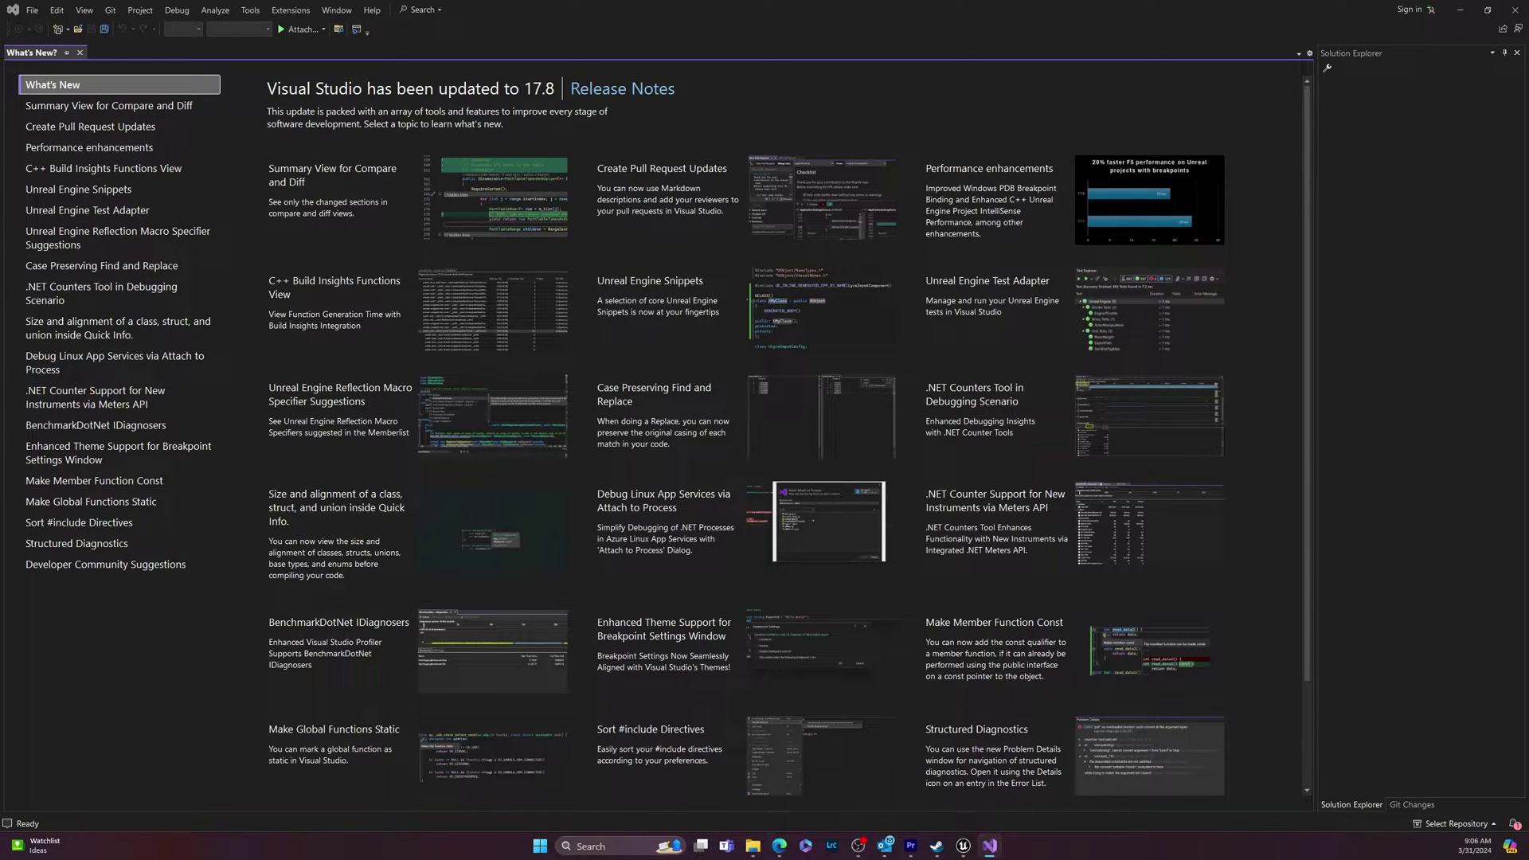
pyautogui.click(250, 10)
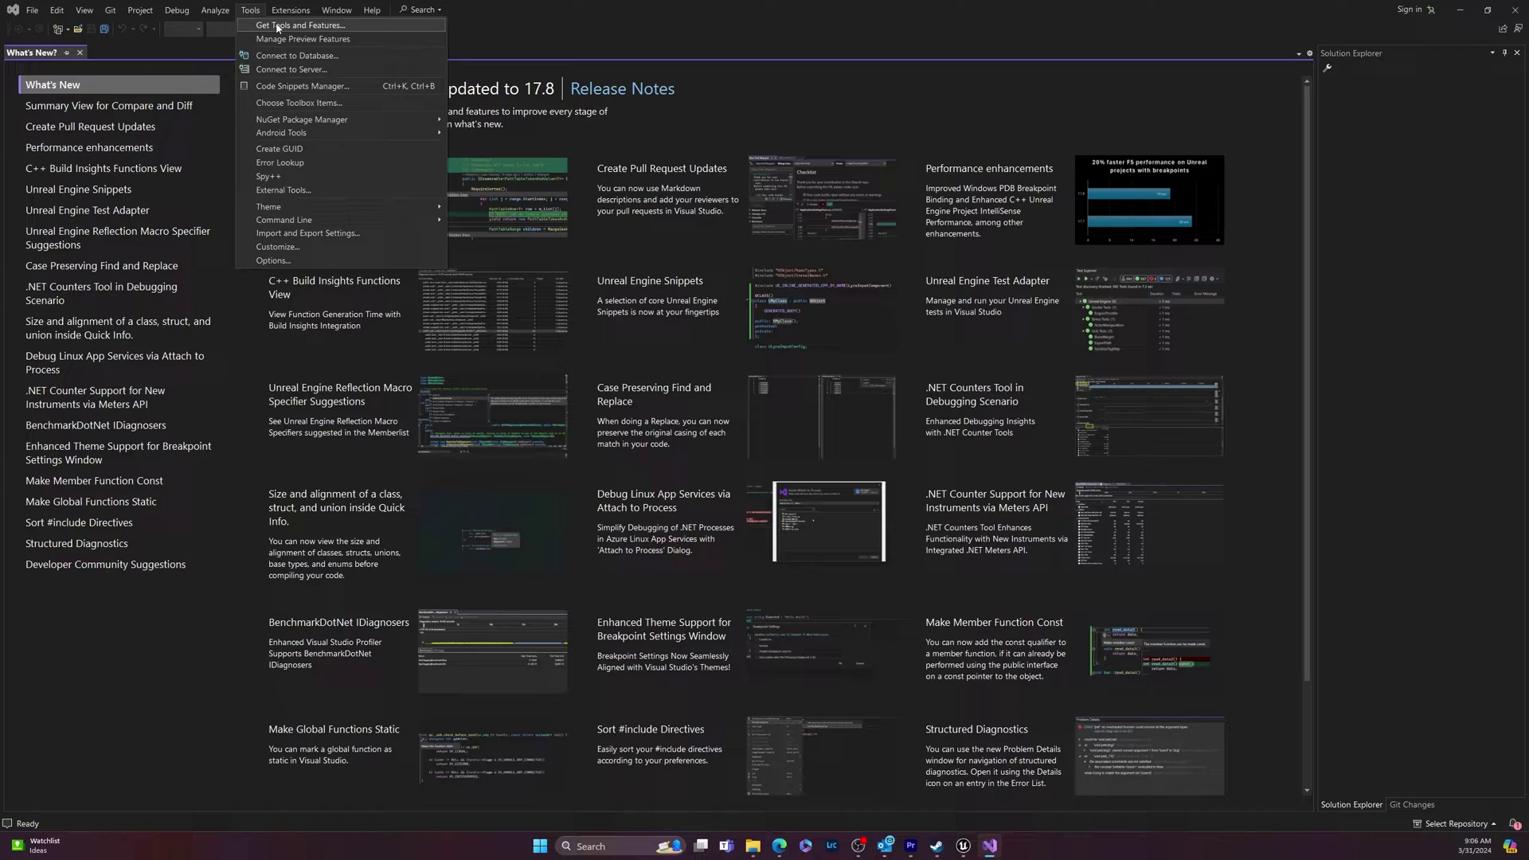
# Uncheck the Universal Windows Platform development workload in the Visual Studio Installer
pyautogui.click(277, 26)
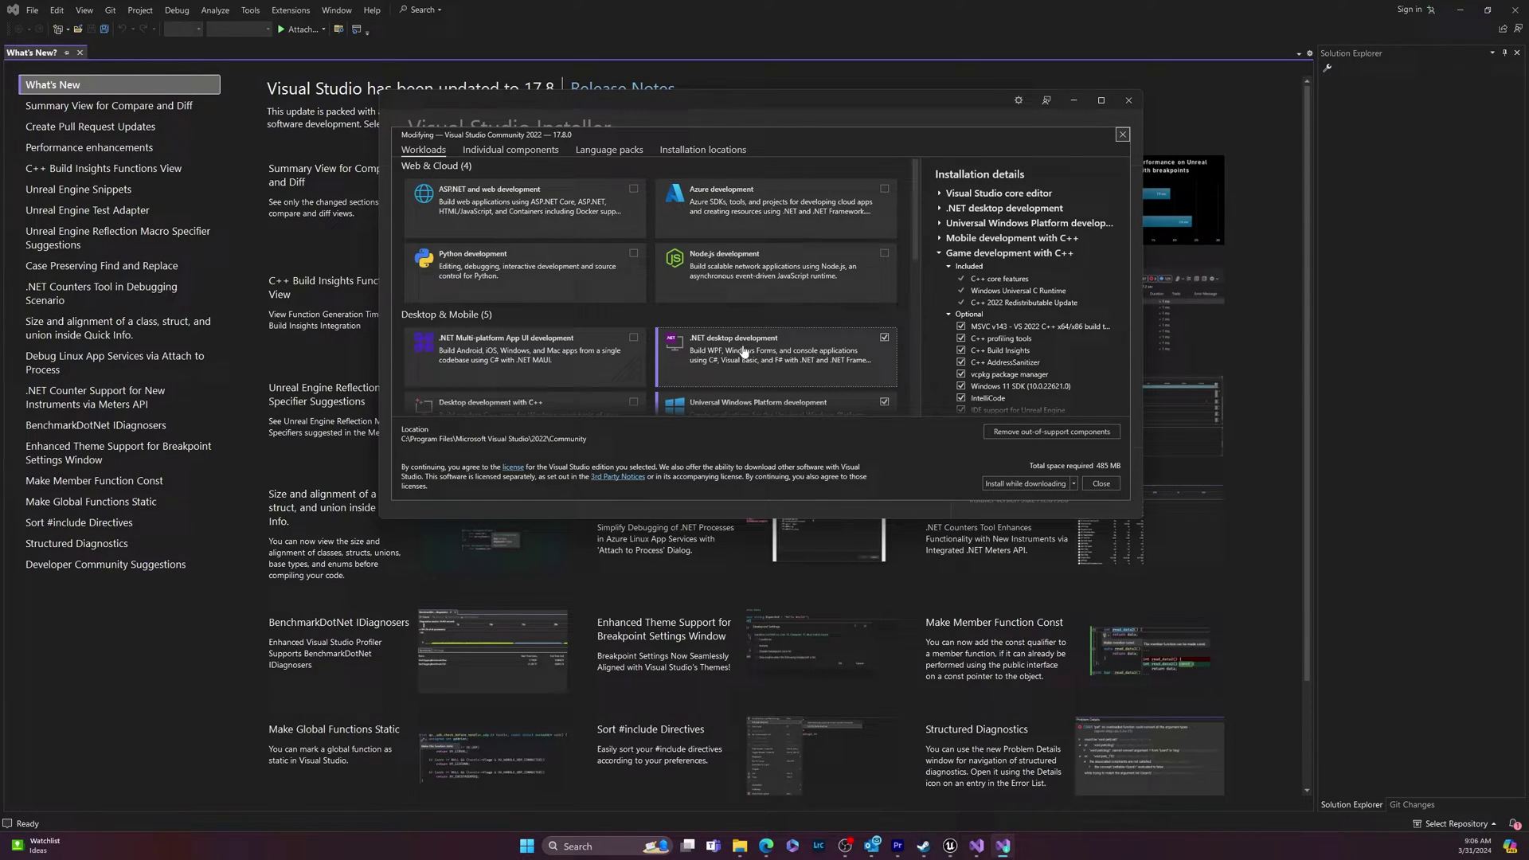
pyautogui.scroll(-1, 741, 352)
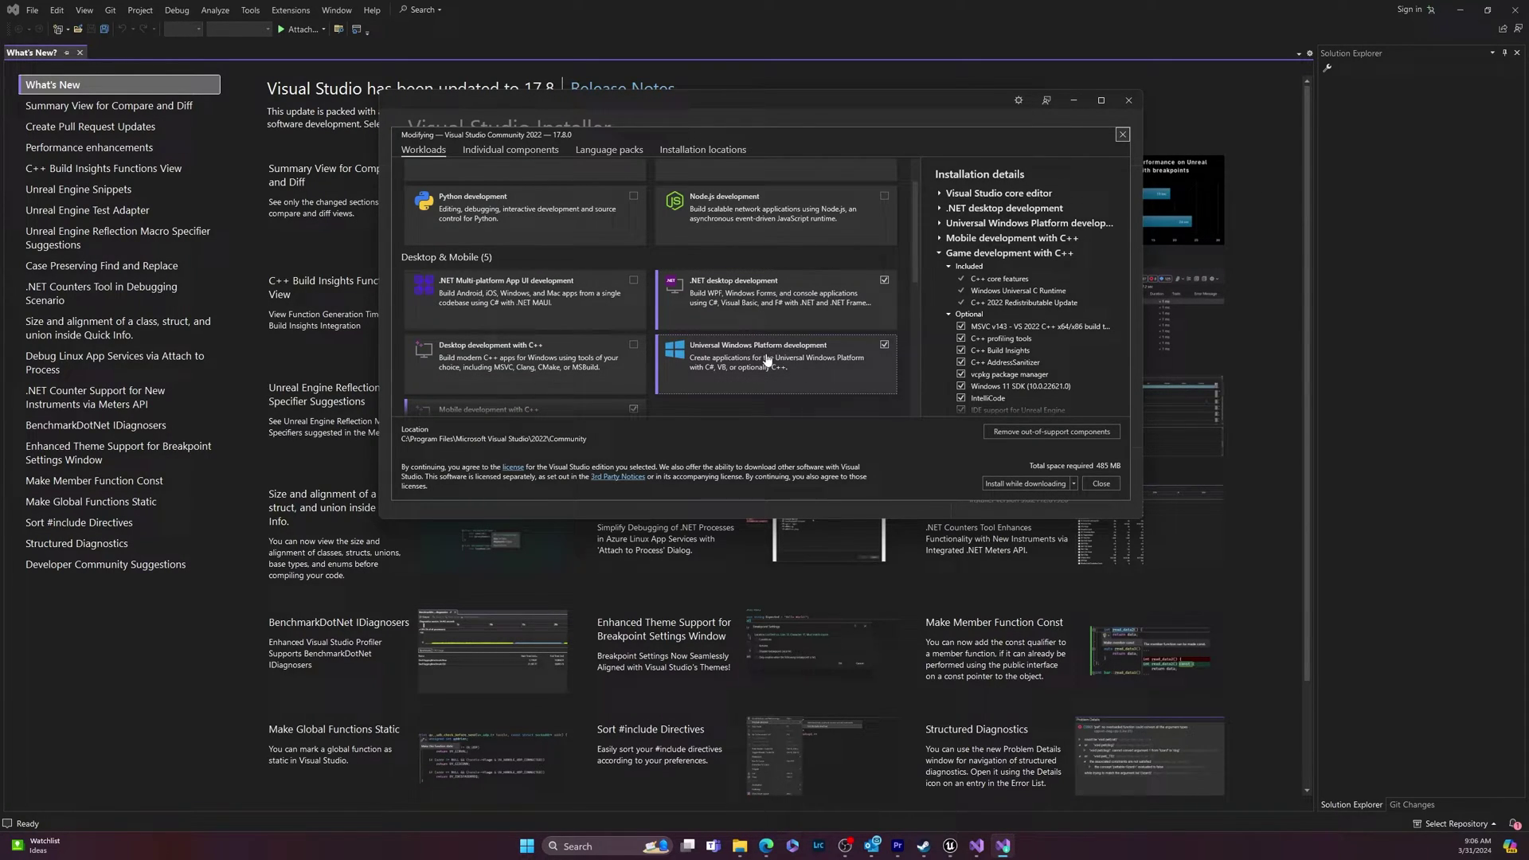
pyautogui.click(767, 360)
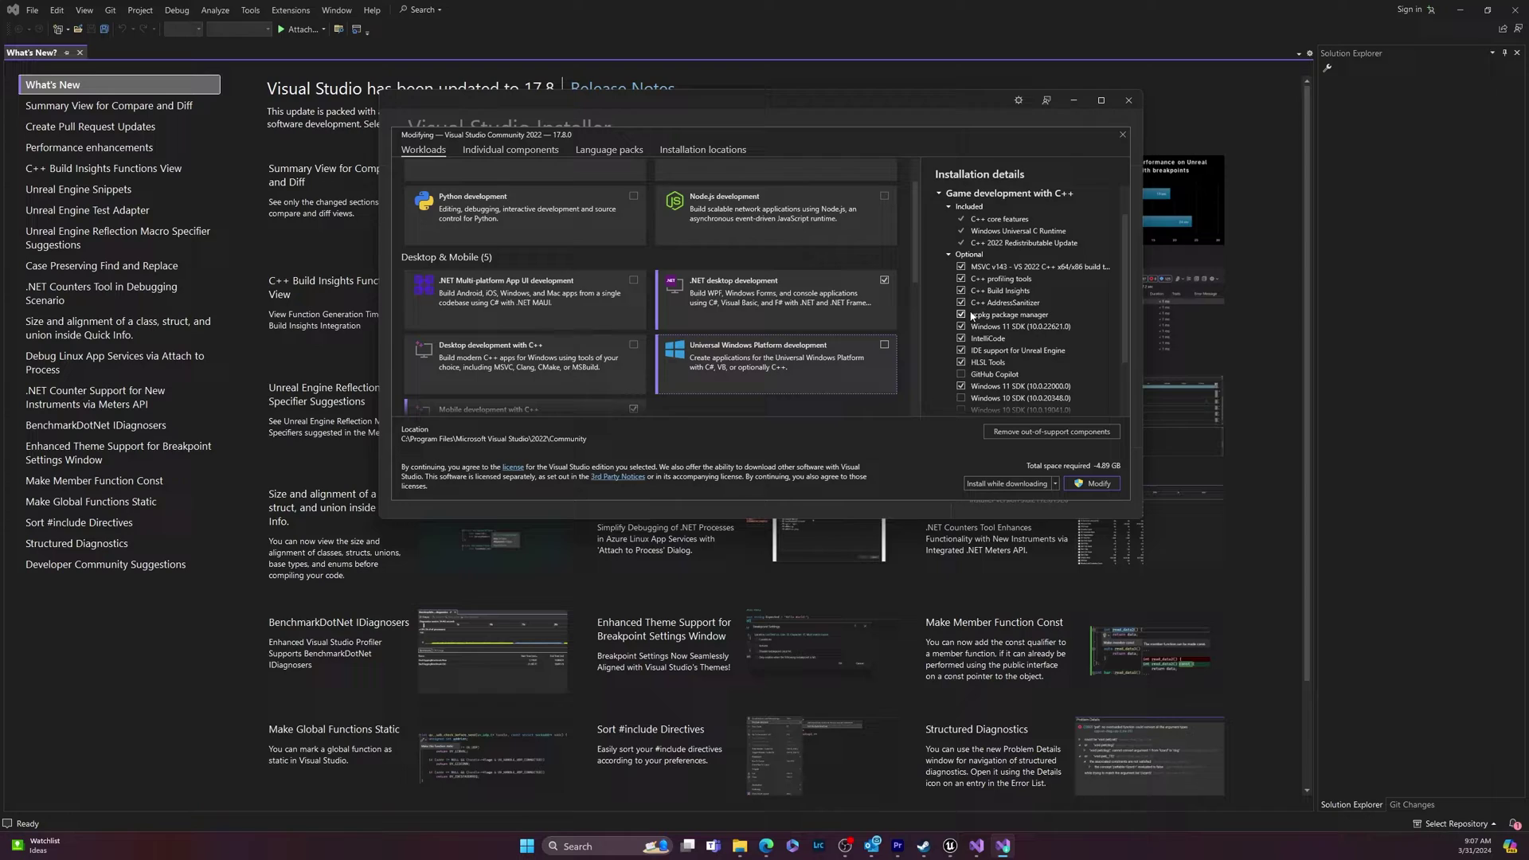
pyautogui.scroll(-1, 972, 317)
pyautogui.scroll(2, 988, 263)
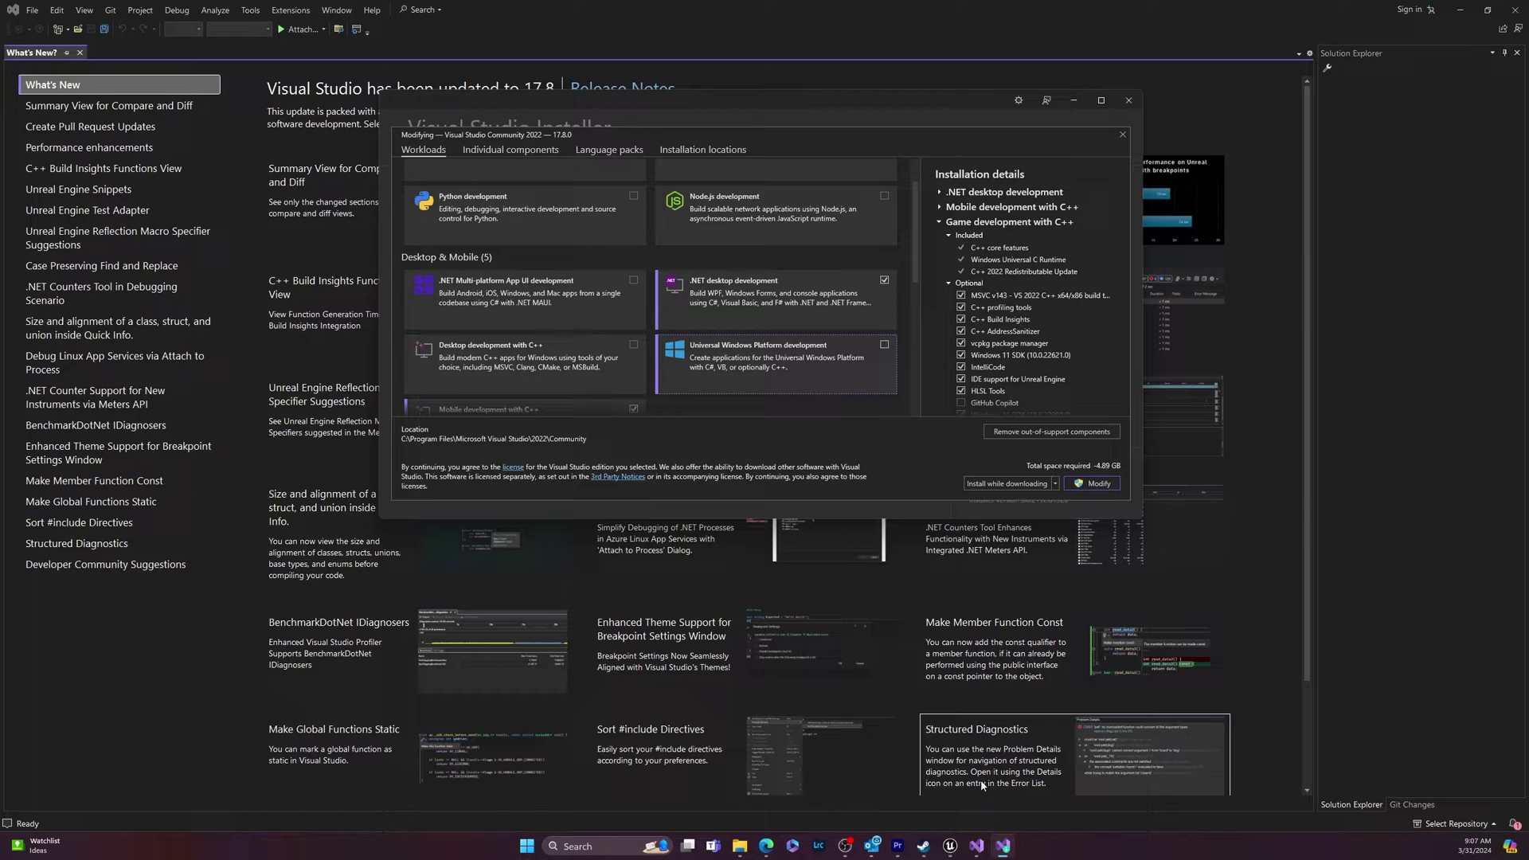
# Maximize the Unreal Editor, view Windows SDK info under Platforms, then minimize it
pyautogui.click(950, 846)
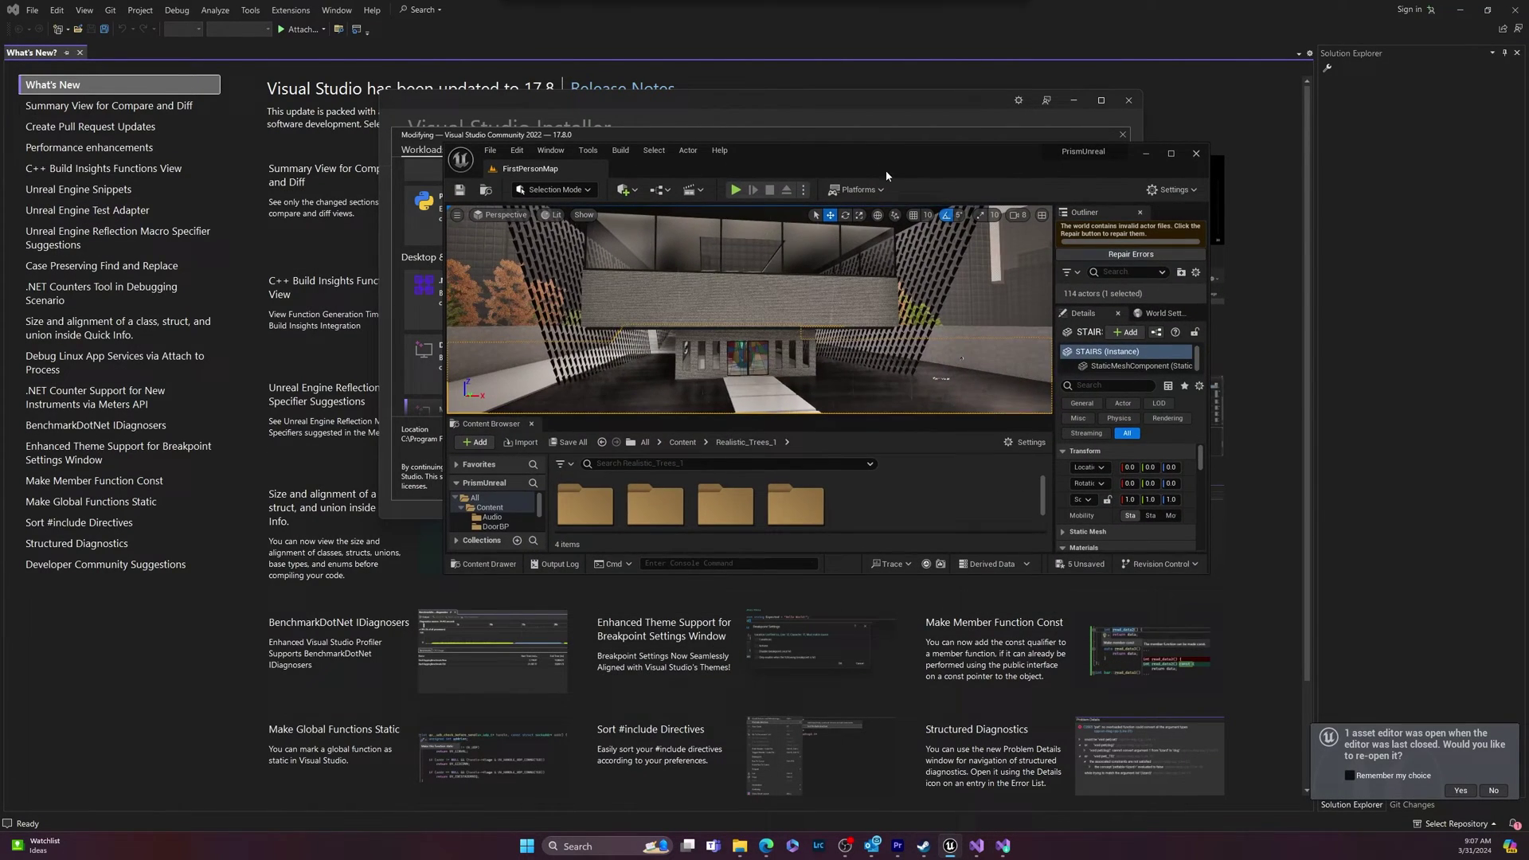
pyautogui.click(1171, 153)
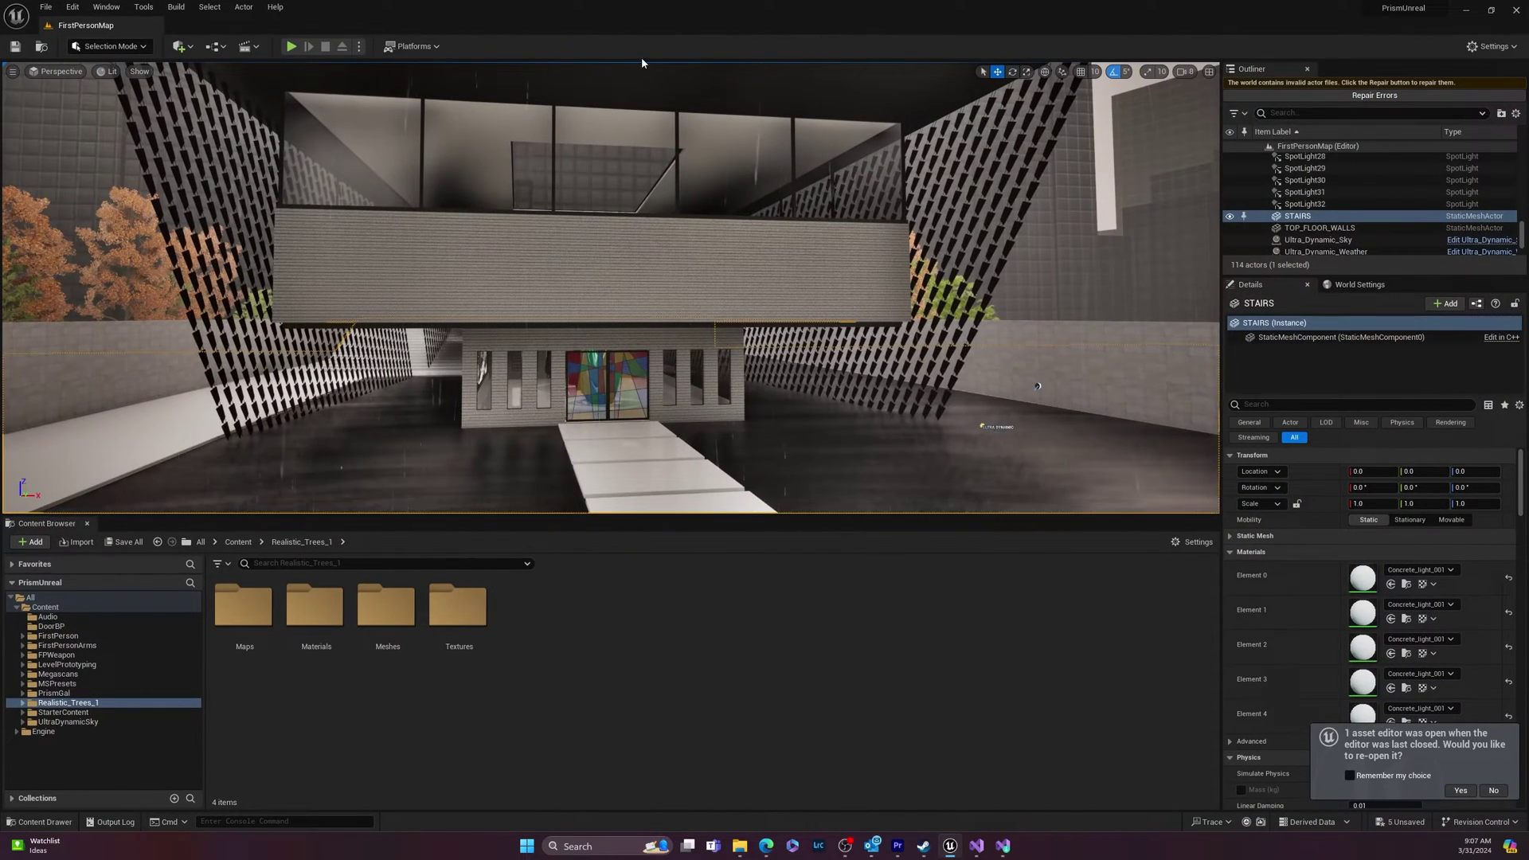
pyautogui.click(417, 47)
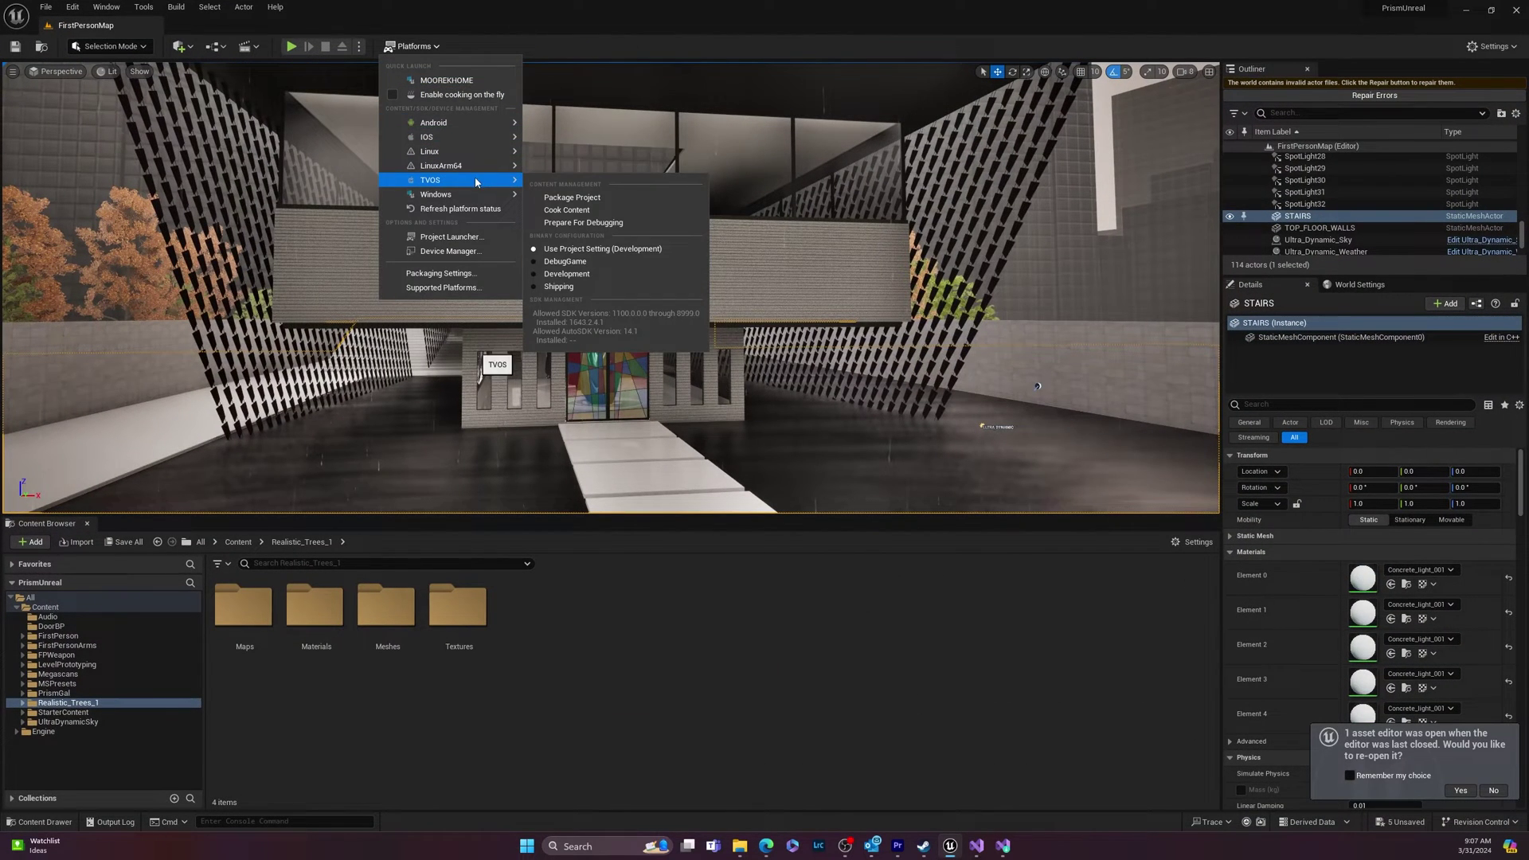
pyautogui.moveTo(473, 196)
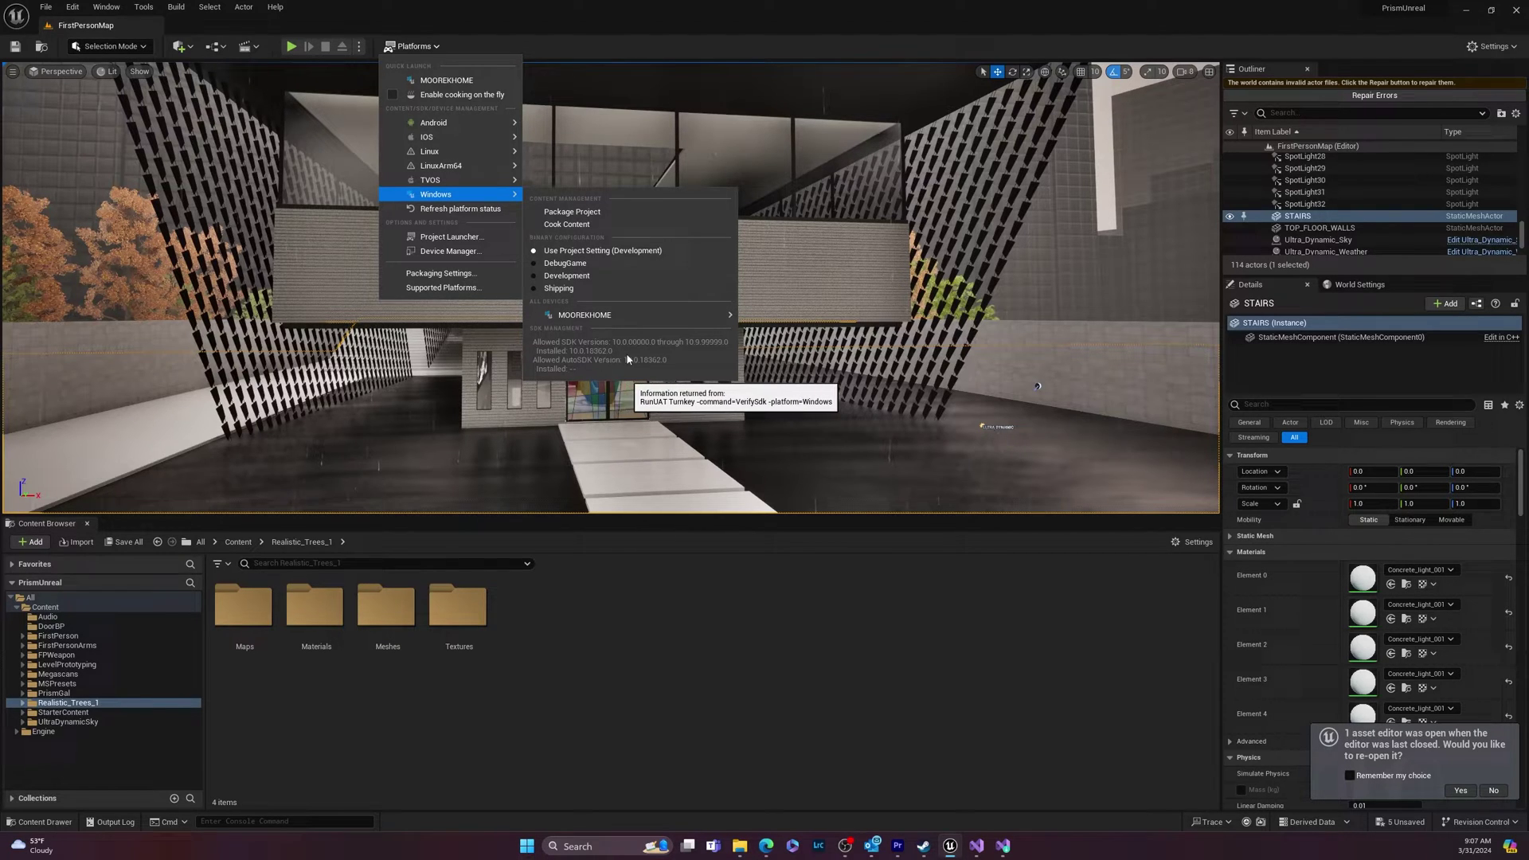
pyautogui.click(1466, 10)
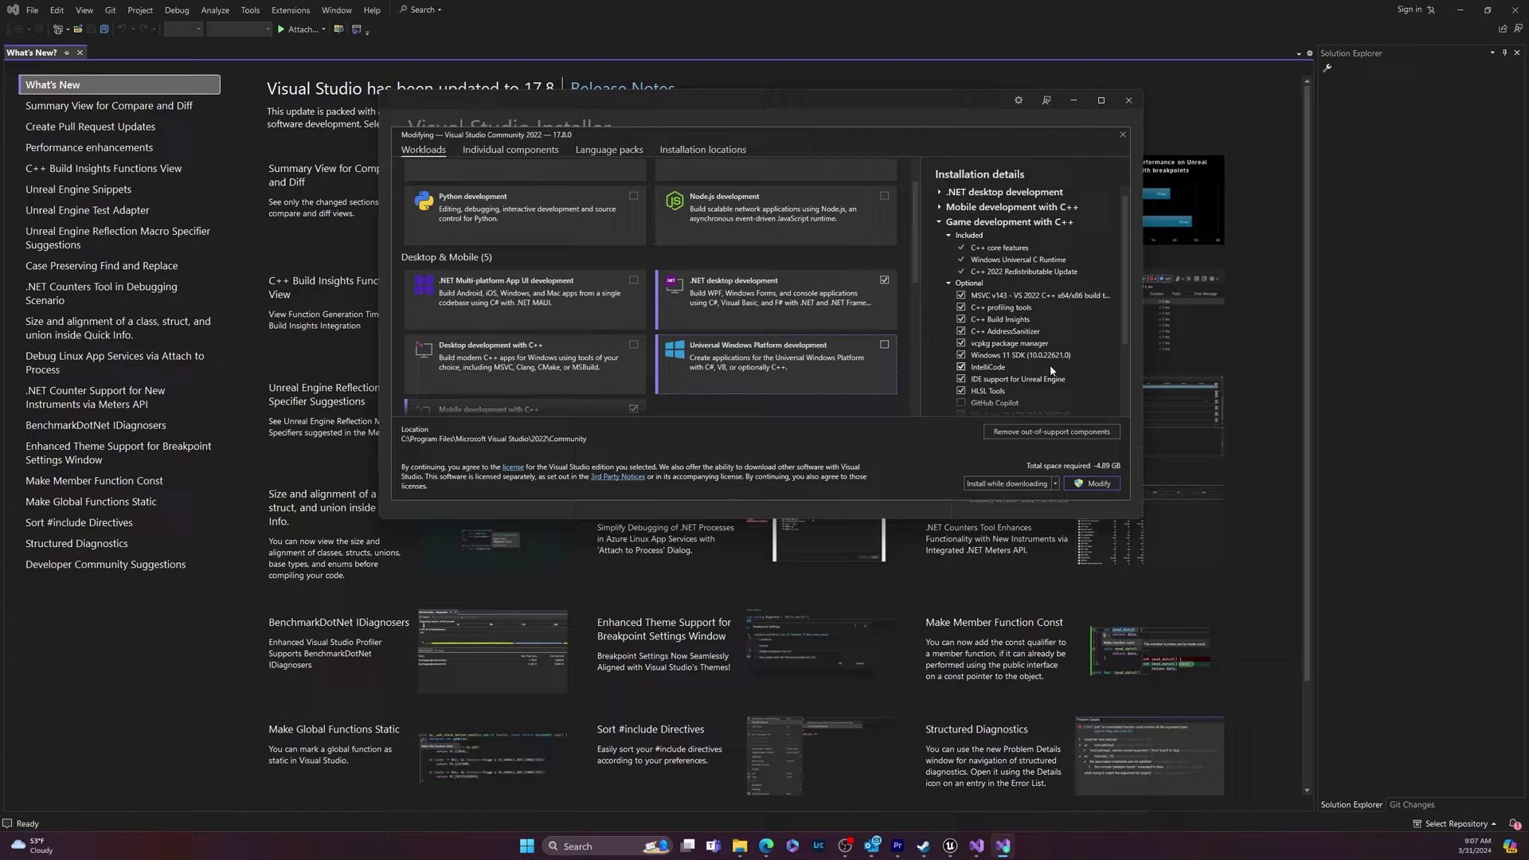
# Tick Windows 11 SDK (10.0.22000.0) in the installation details and apply with Modify
pyautogui.scroll(-2, 1061, 380)
pyautogui.click(971, 358)
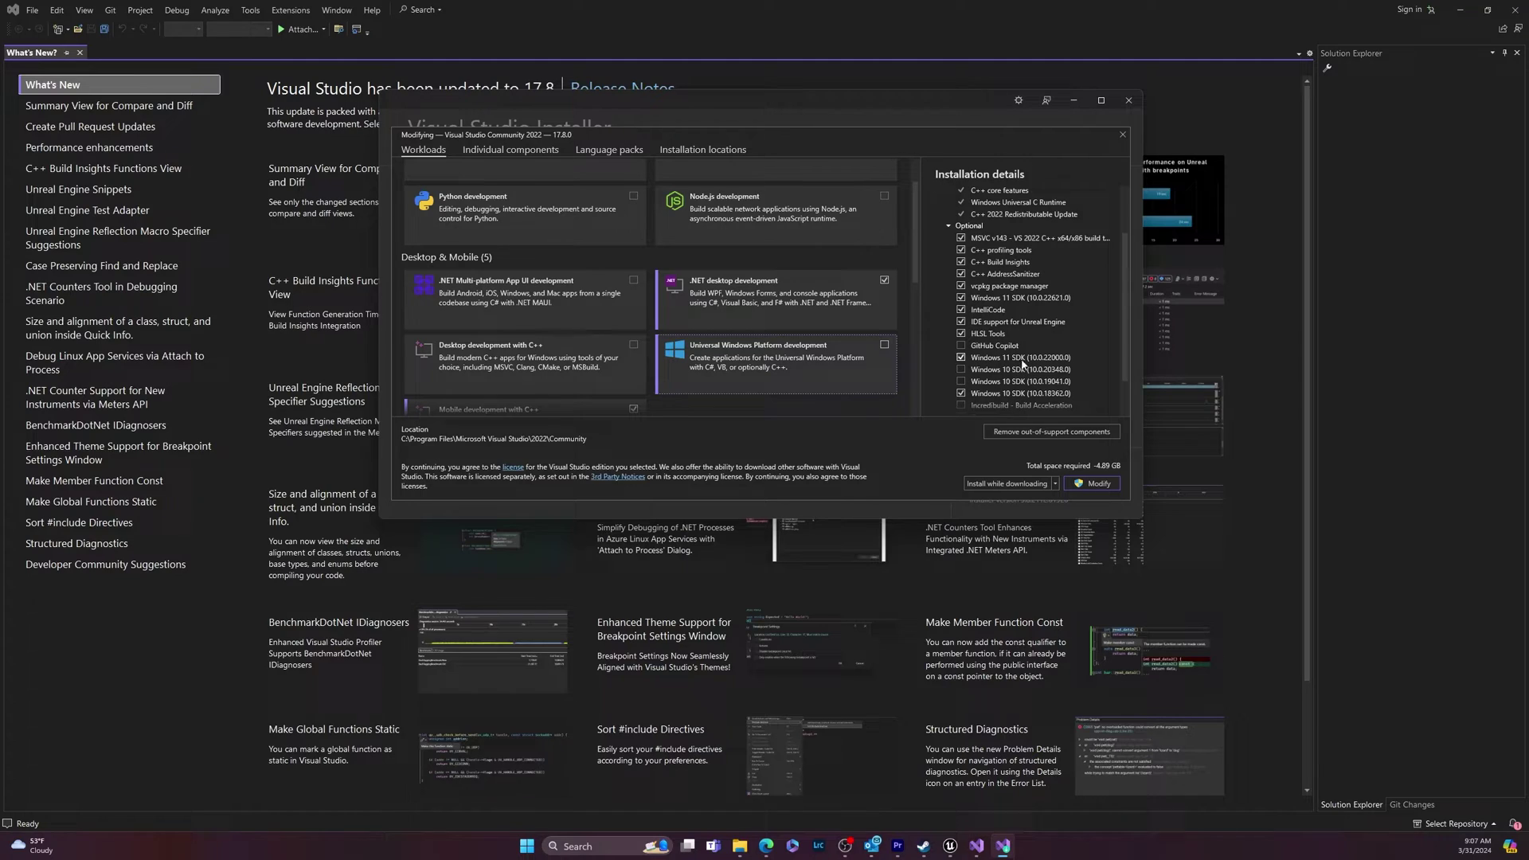
pyautogui.scroll(-1, 977, 400)
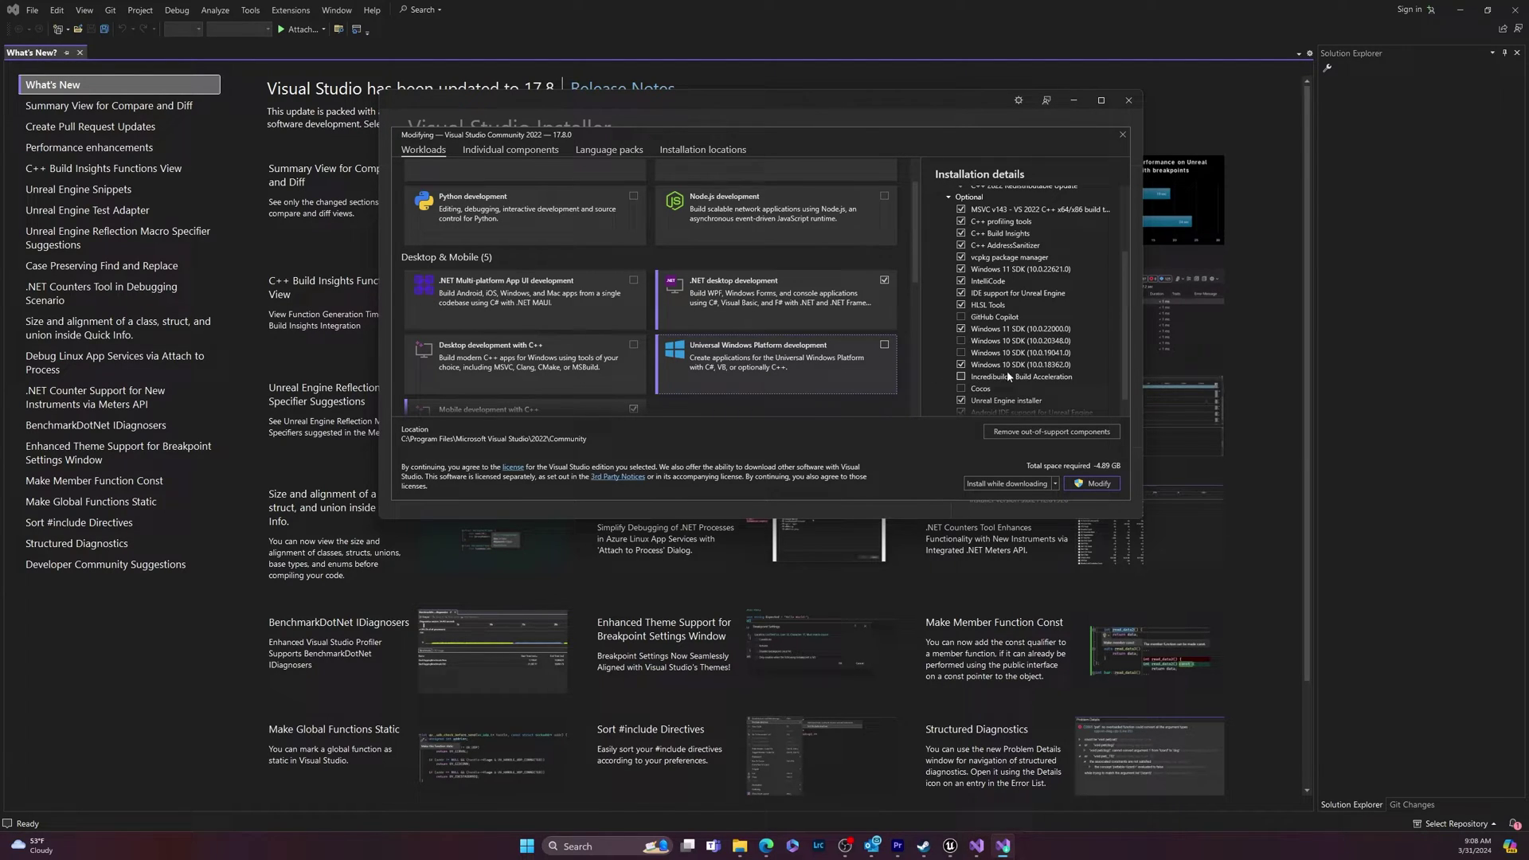
pyautogui.scroll(-1, 1008, 377)
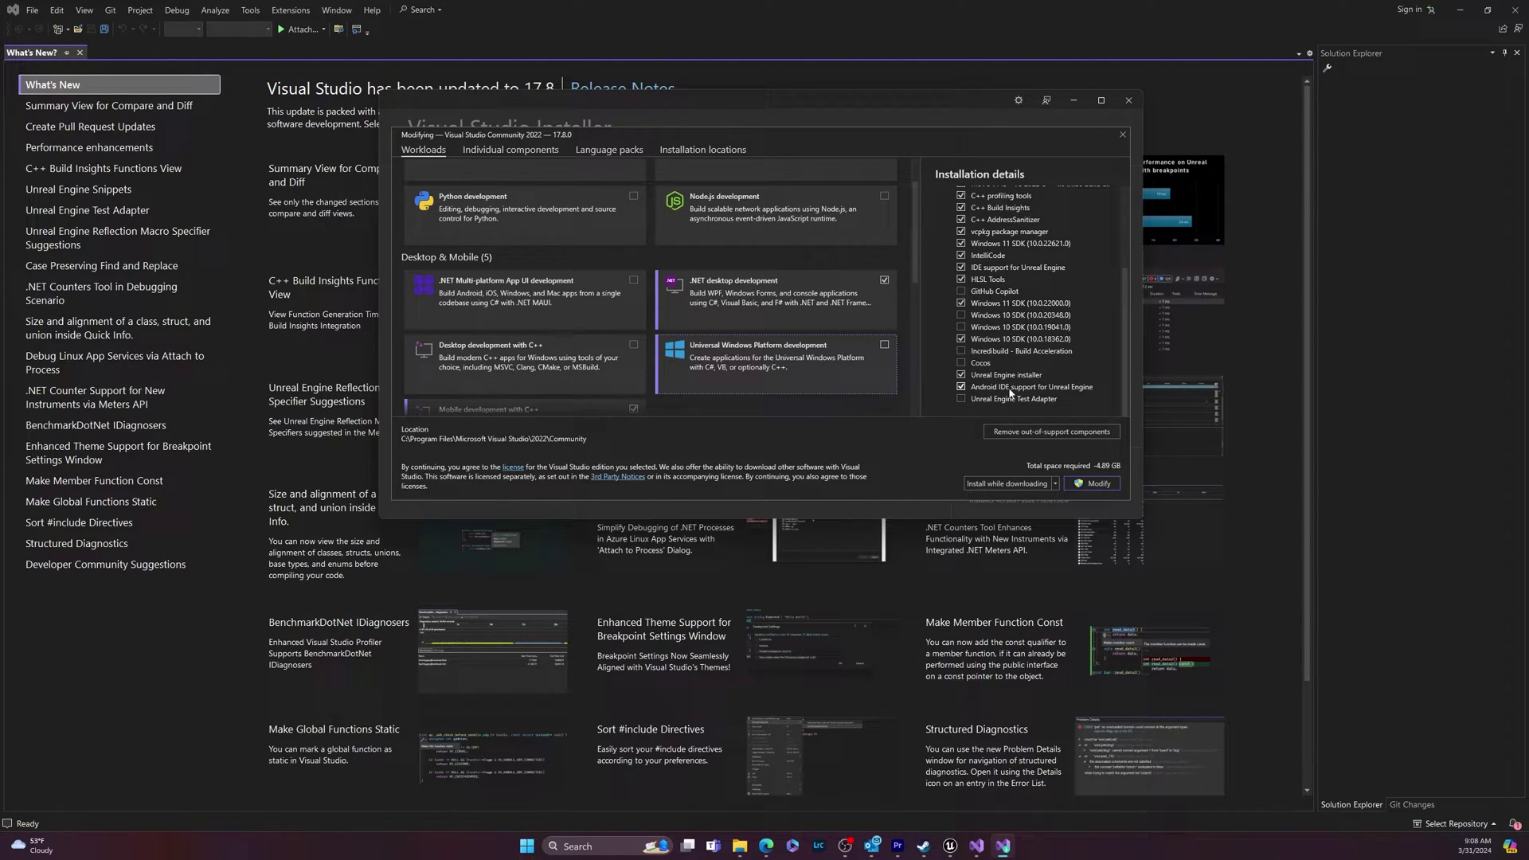
pyautogui.moveTo(1017, 395)
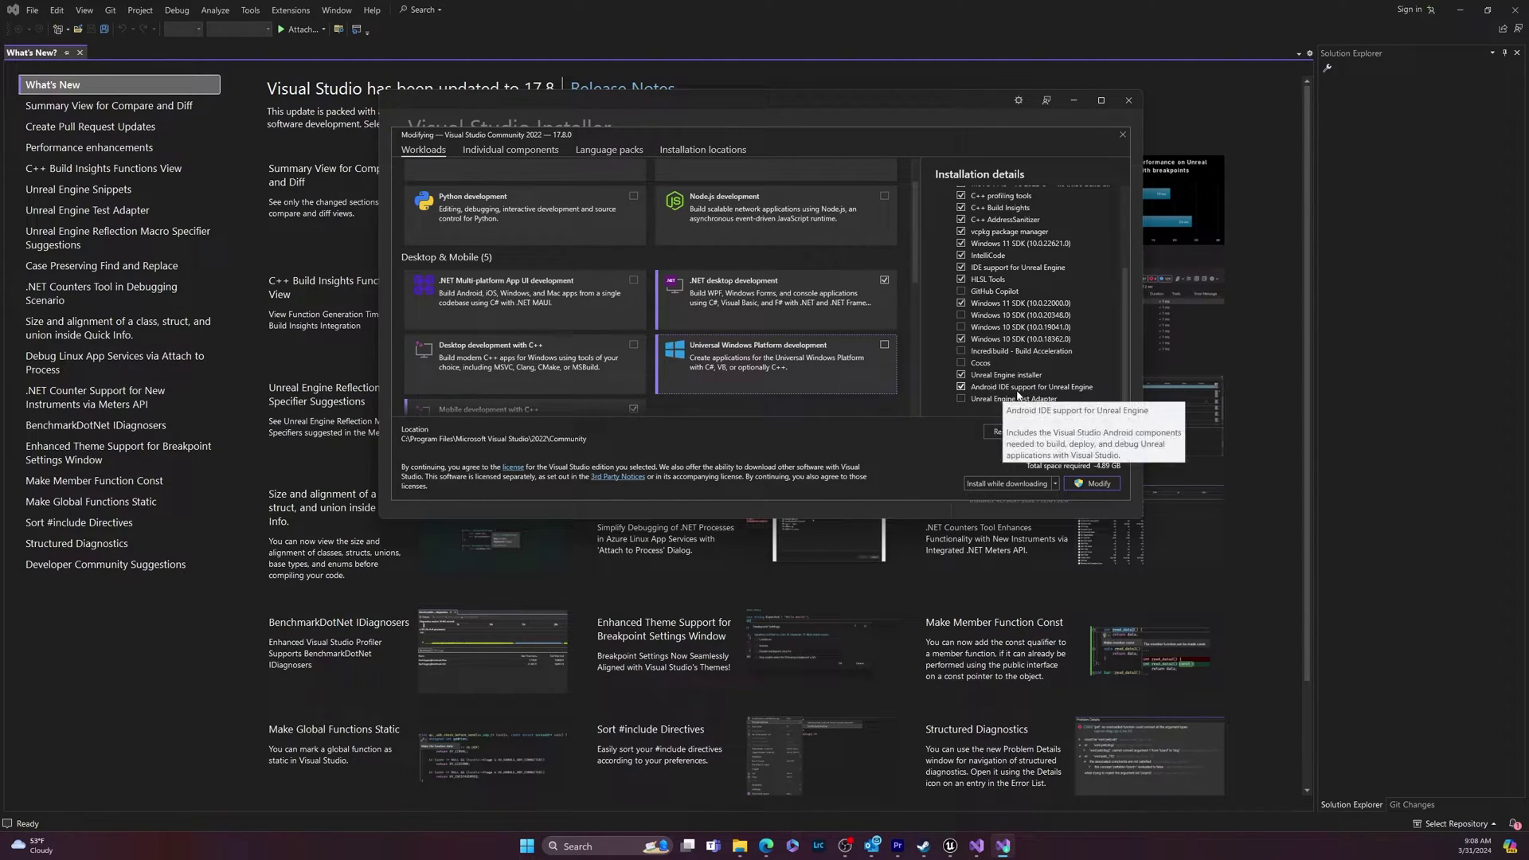
pyautogui.click(1099, 487)
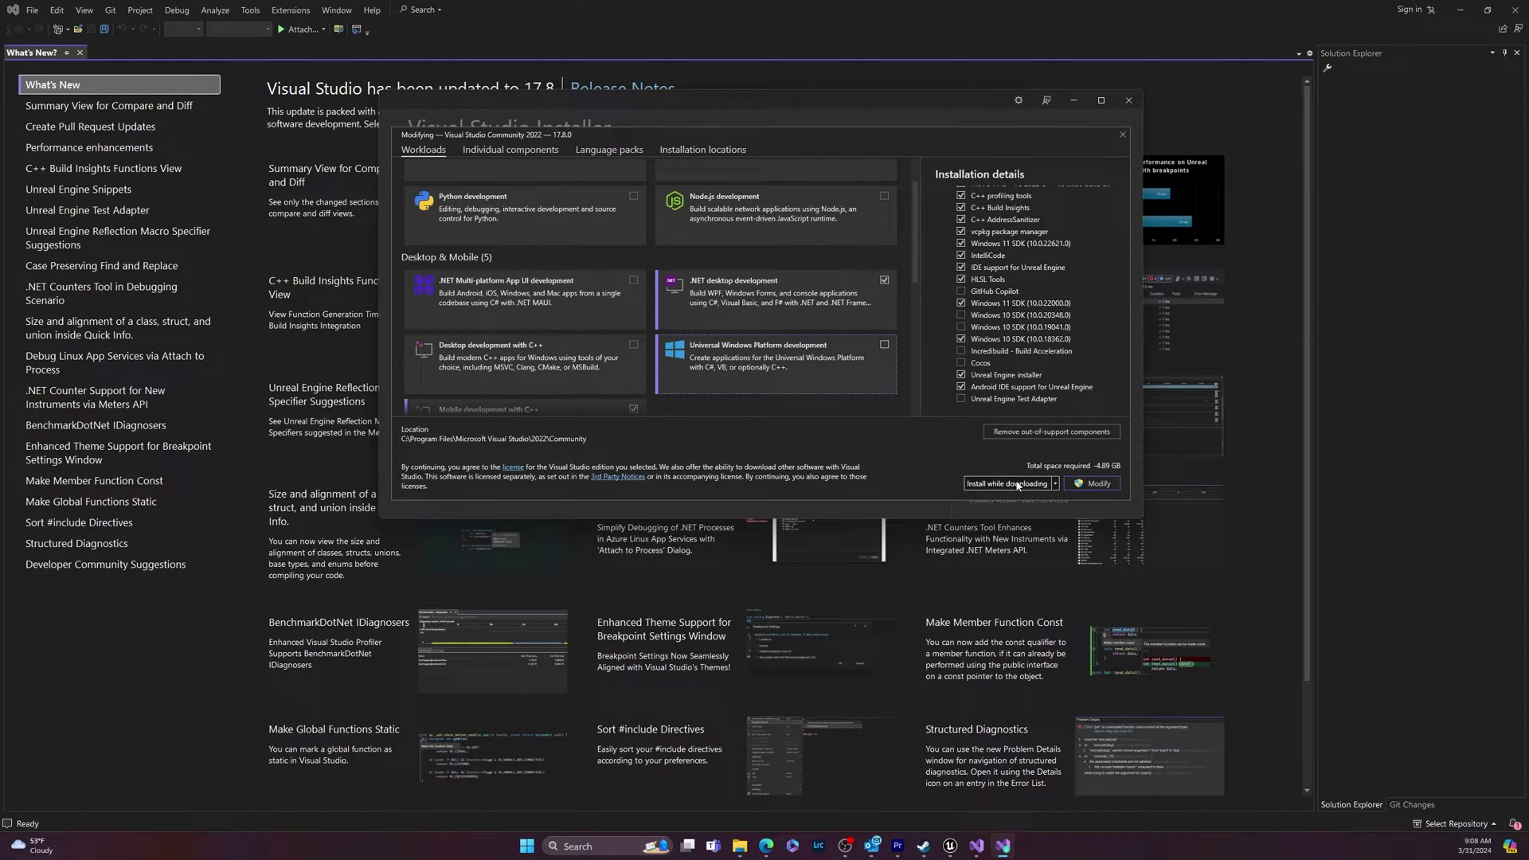
# Close the Installer, minimize Visual Studio and bring Unreal Editor back to the front
pyautogui.click(1131, 98)
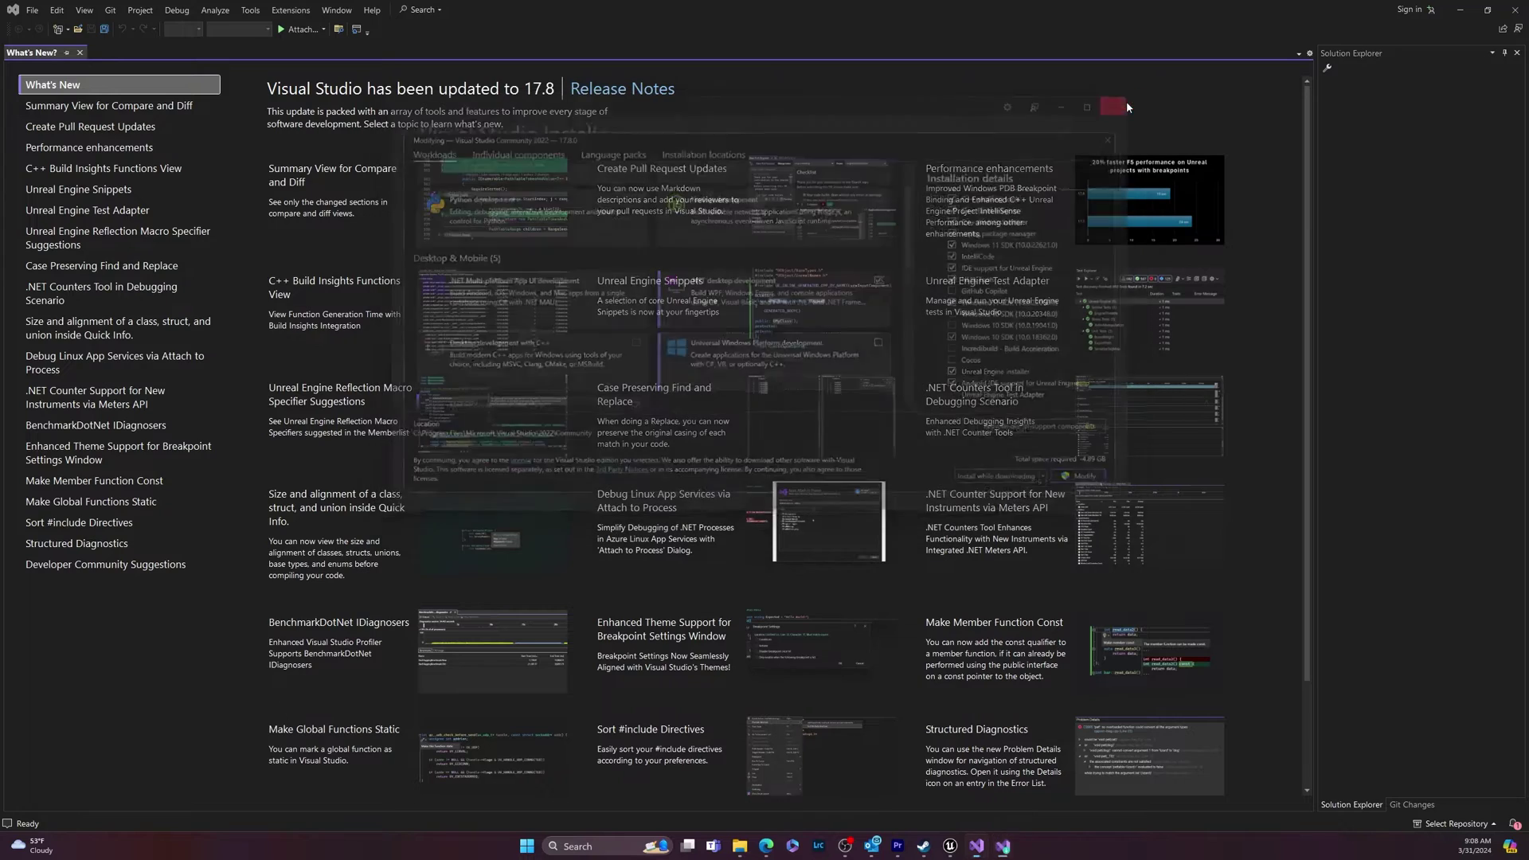
pyautogui.click(1468, 9)
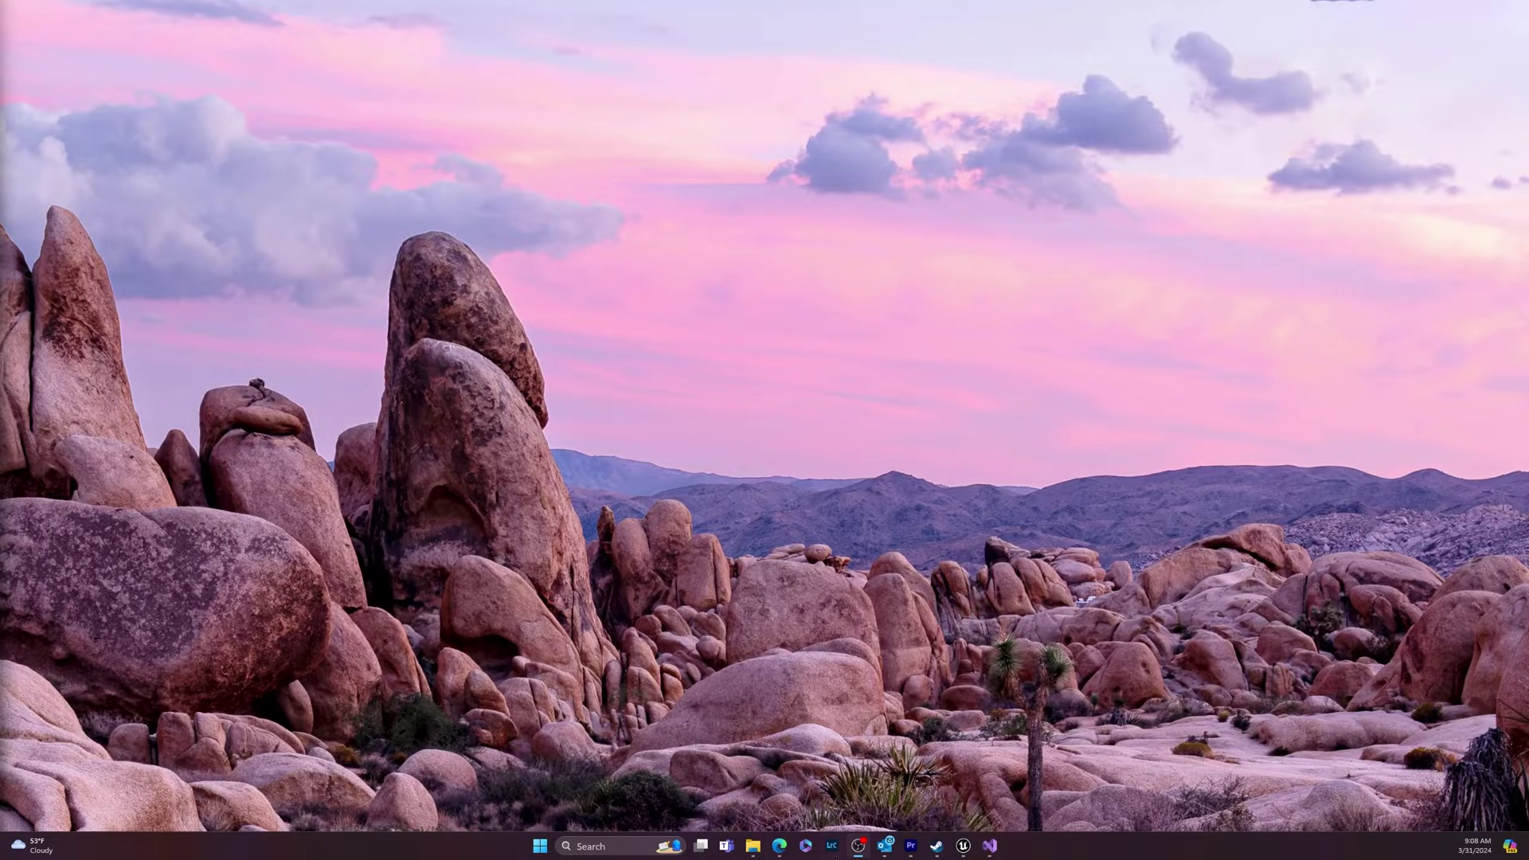
pyautogui.moveTo(780, 846)
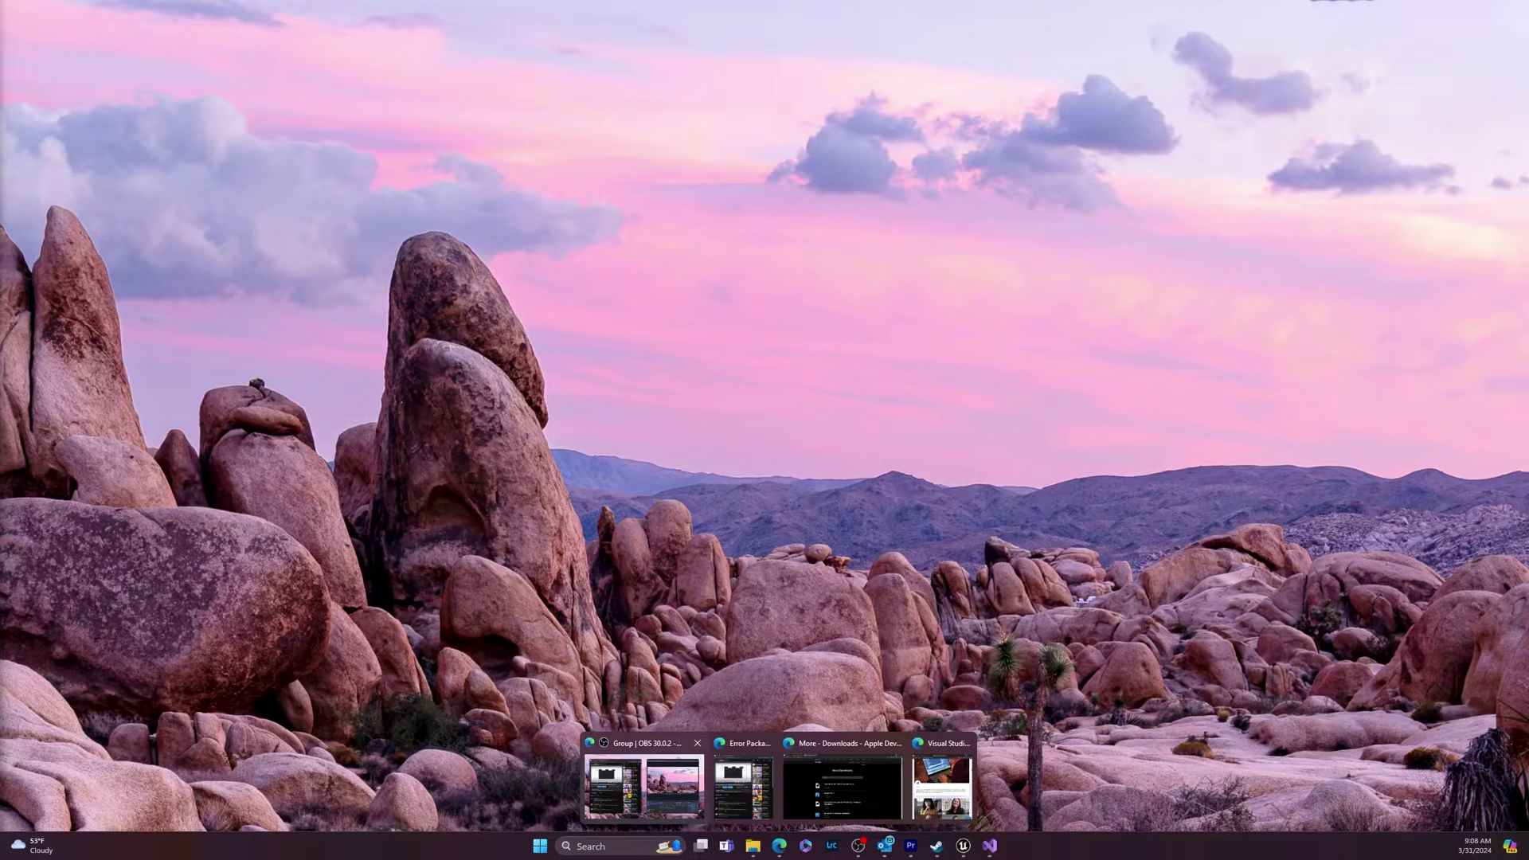
pyautogui.click(962, 846)
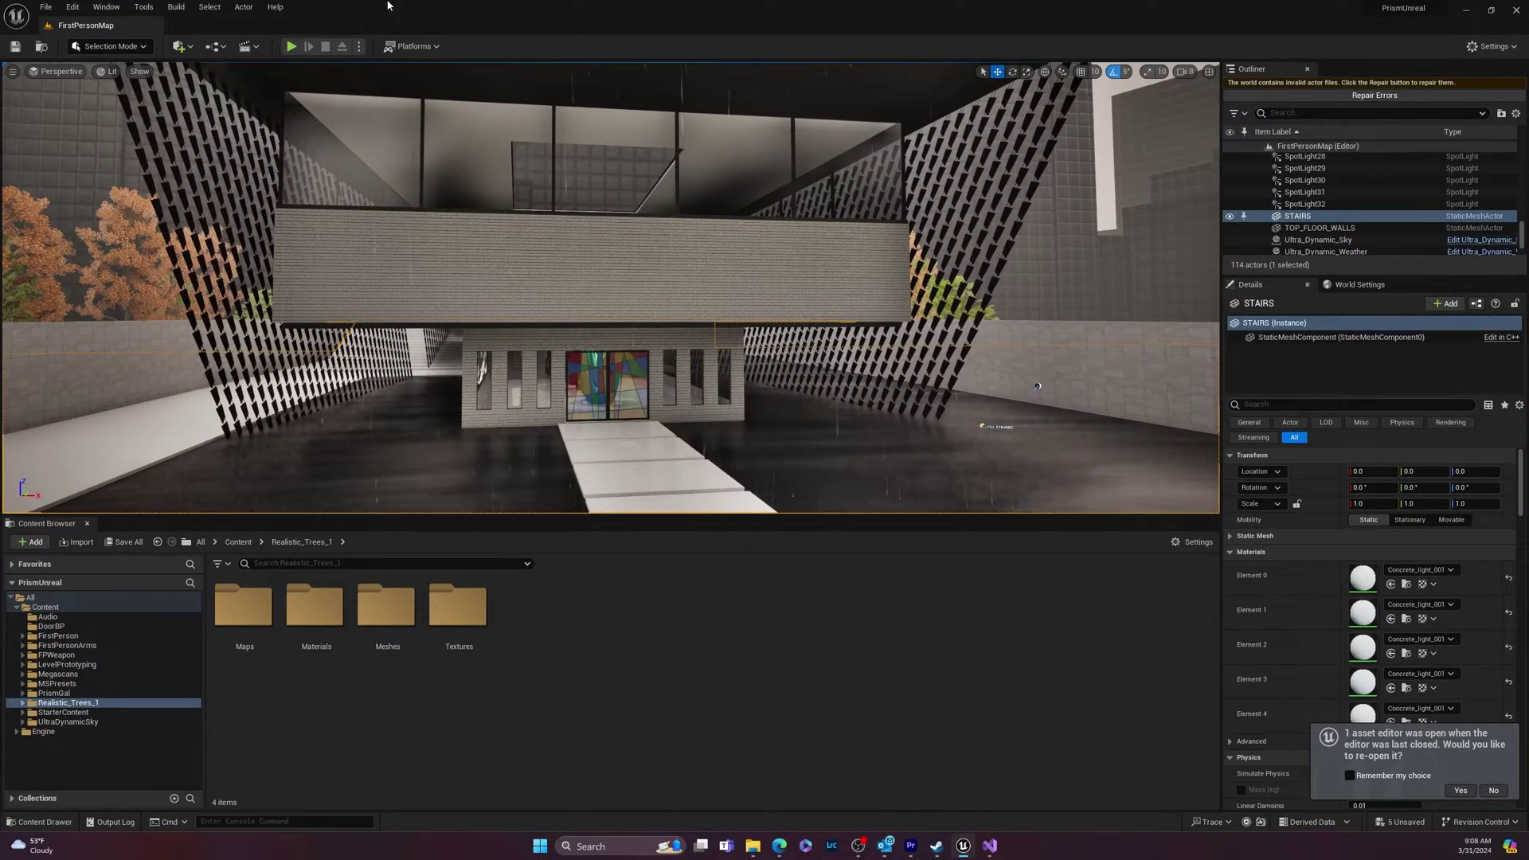
# Review Platforms > Packaging Settings, then start Platforms > Windows > Package Project
pyautogui.click(411, 47)
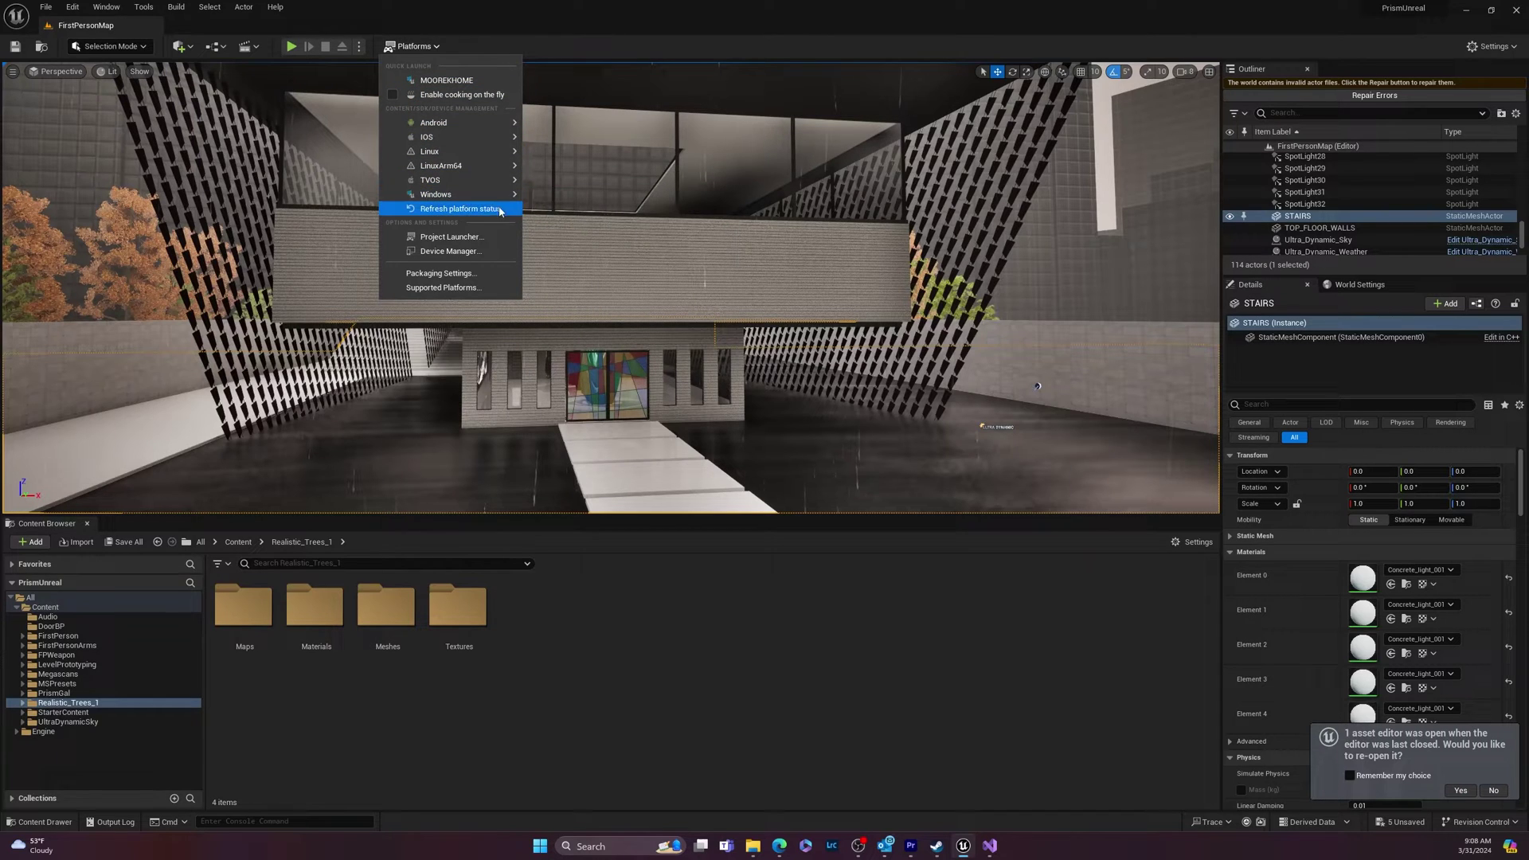
pyautogui.moveTo(470, 195)
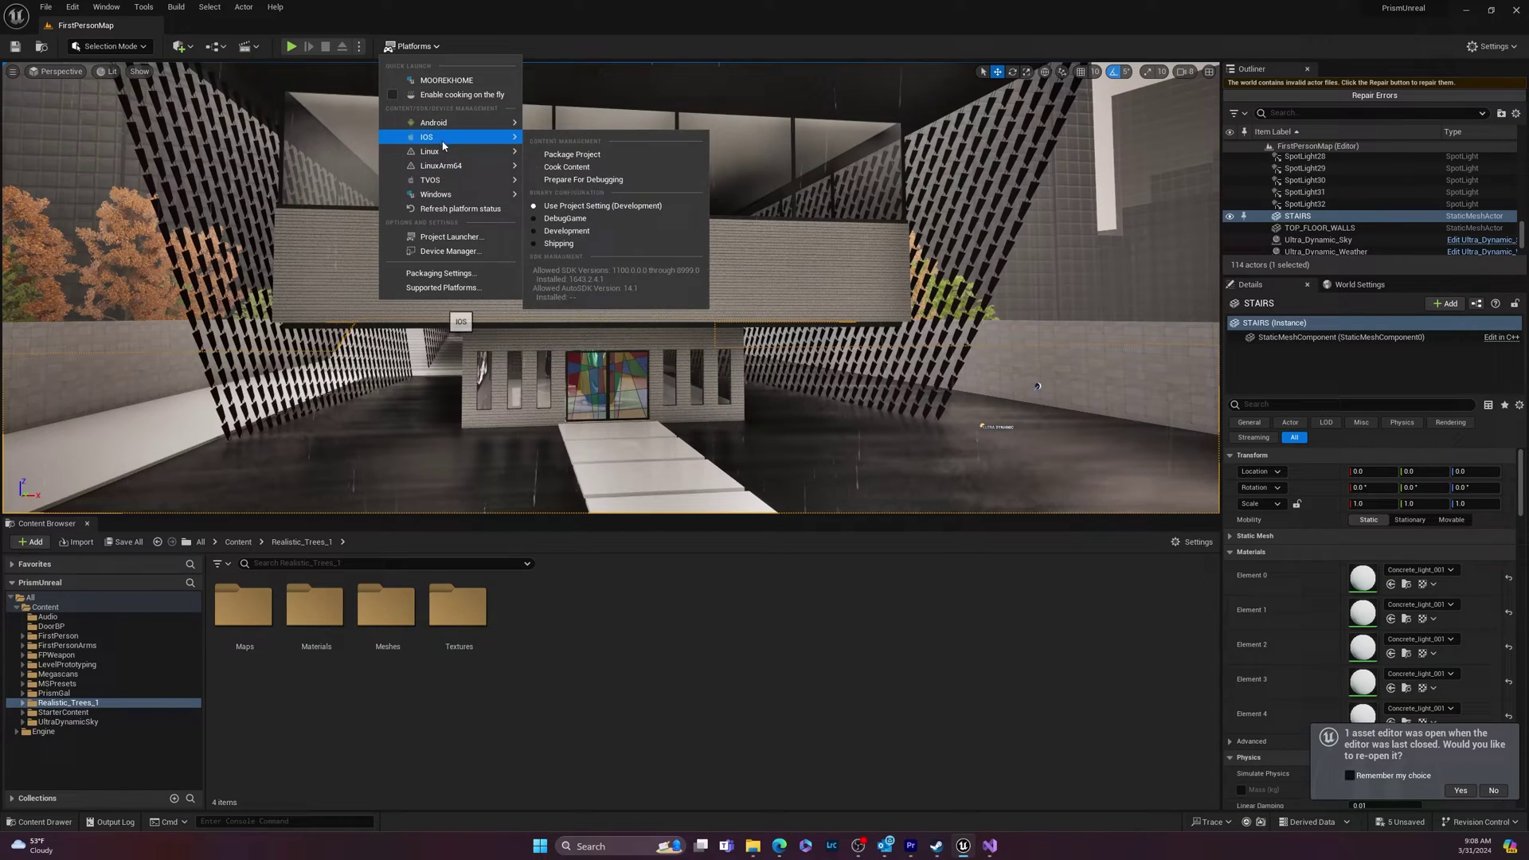
pyautogui.click(472, 274)
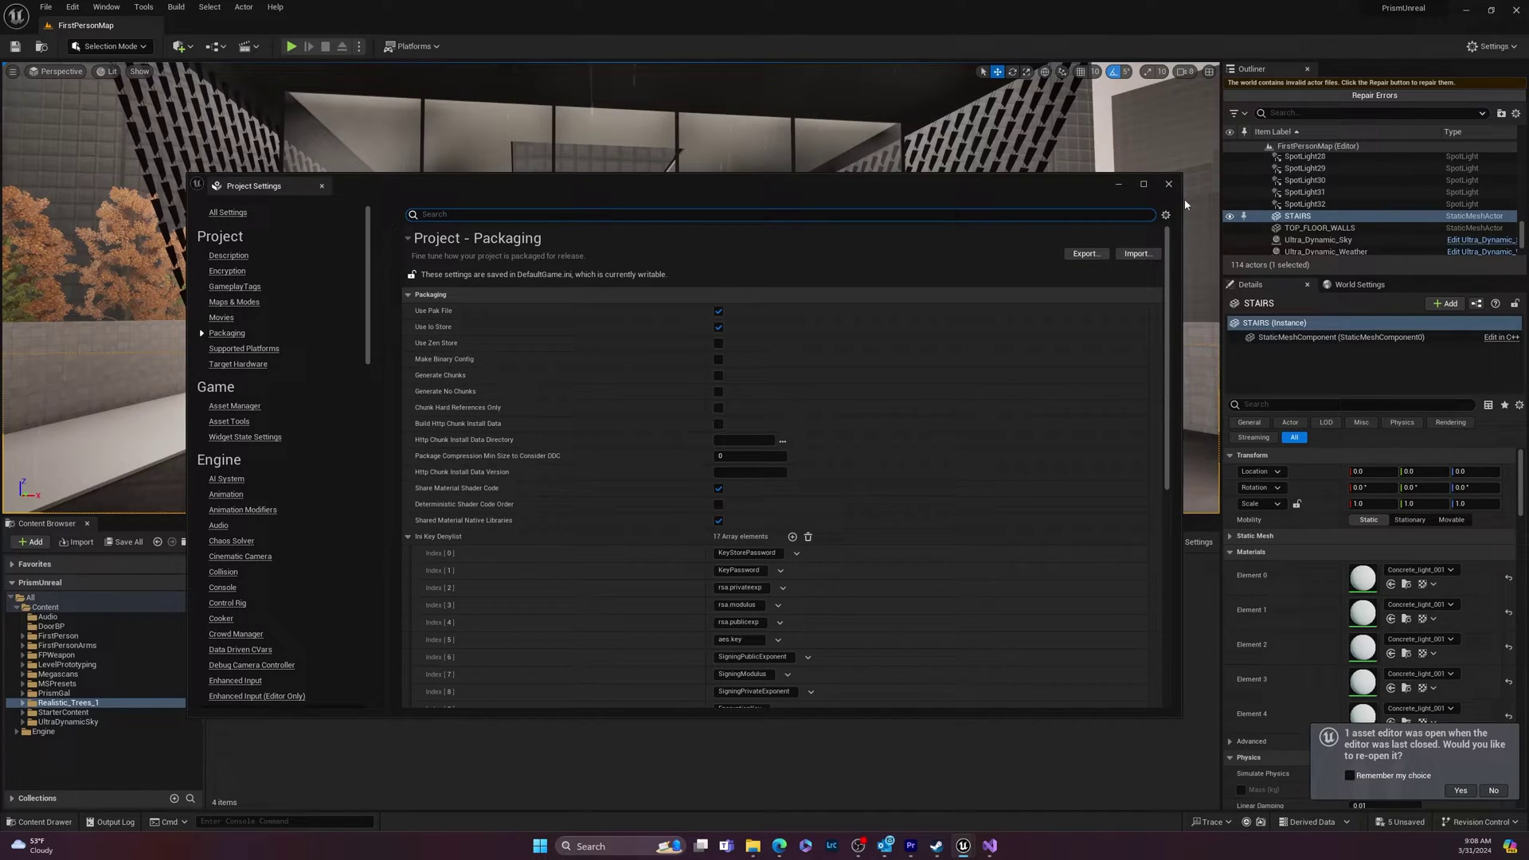
pyautogui.click(1168, 185)
pyautogui.click(412, 47)
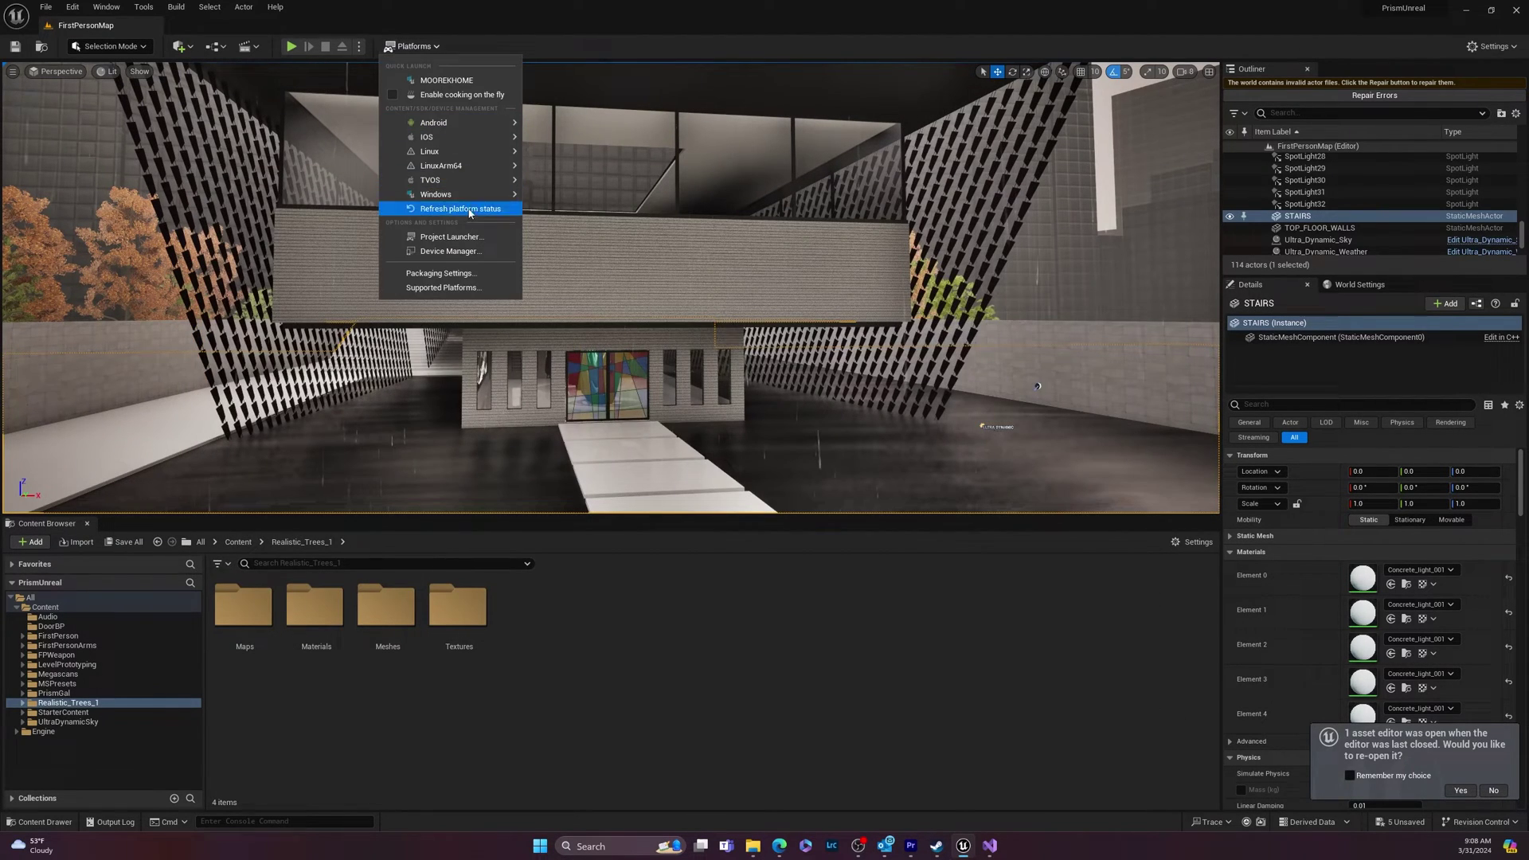
pyautogui.click(572, 198)
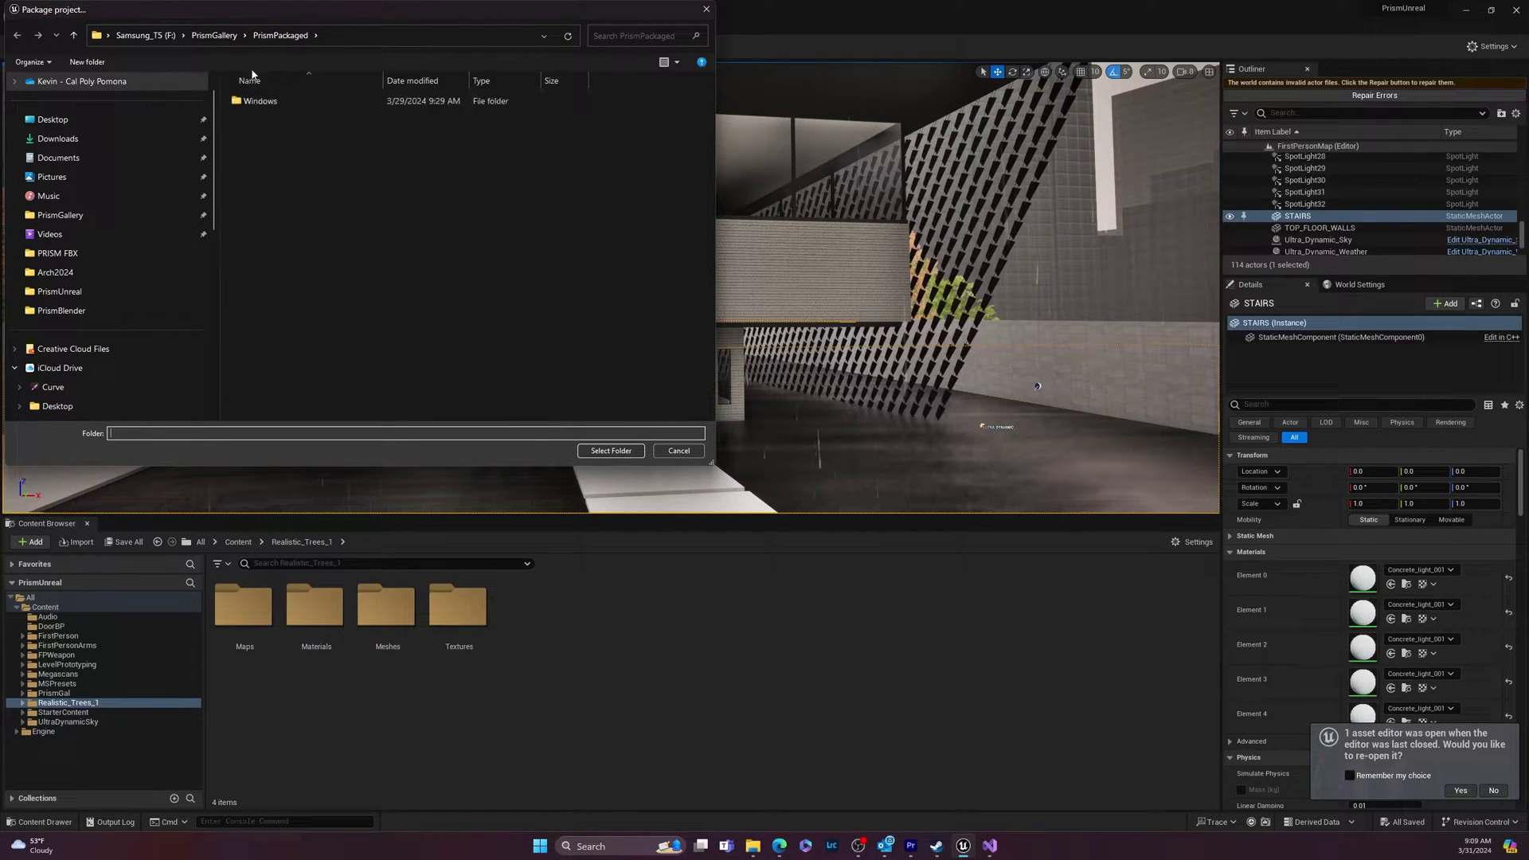
# Choose PrismGallery > PrismPackaged as the output folder to begin Windows packaging
pyautogui.click(215, 35)
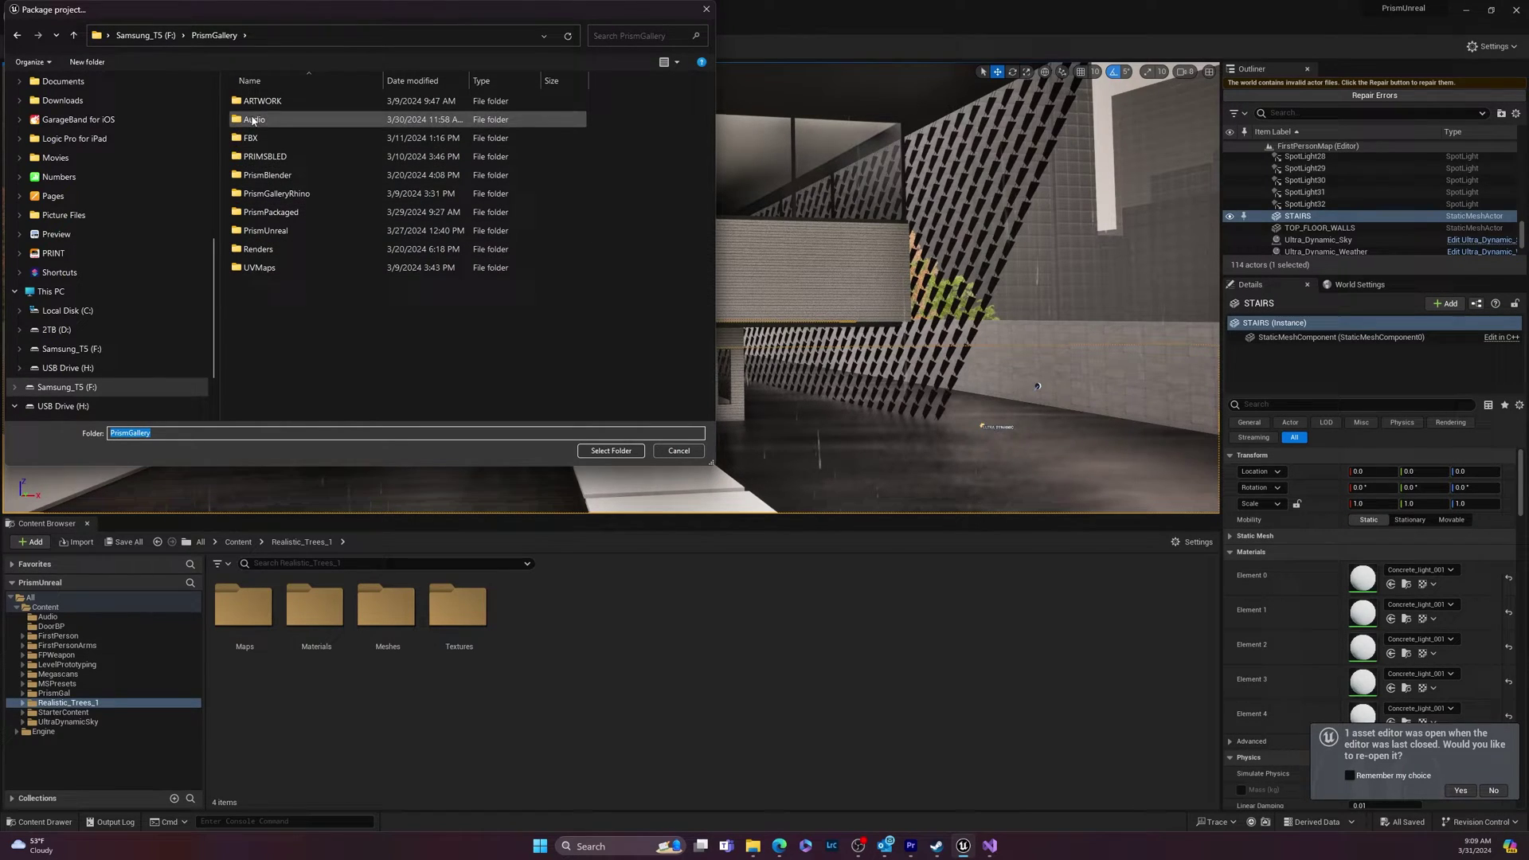
pyautogui.click(265, 217)
pyautogui.click(611, 450)
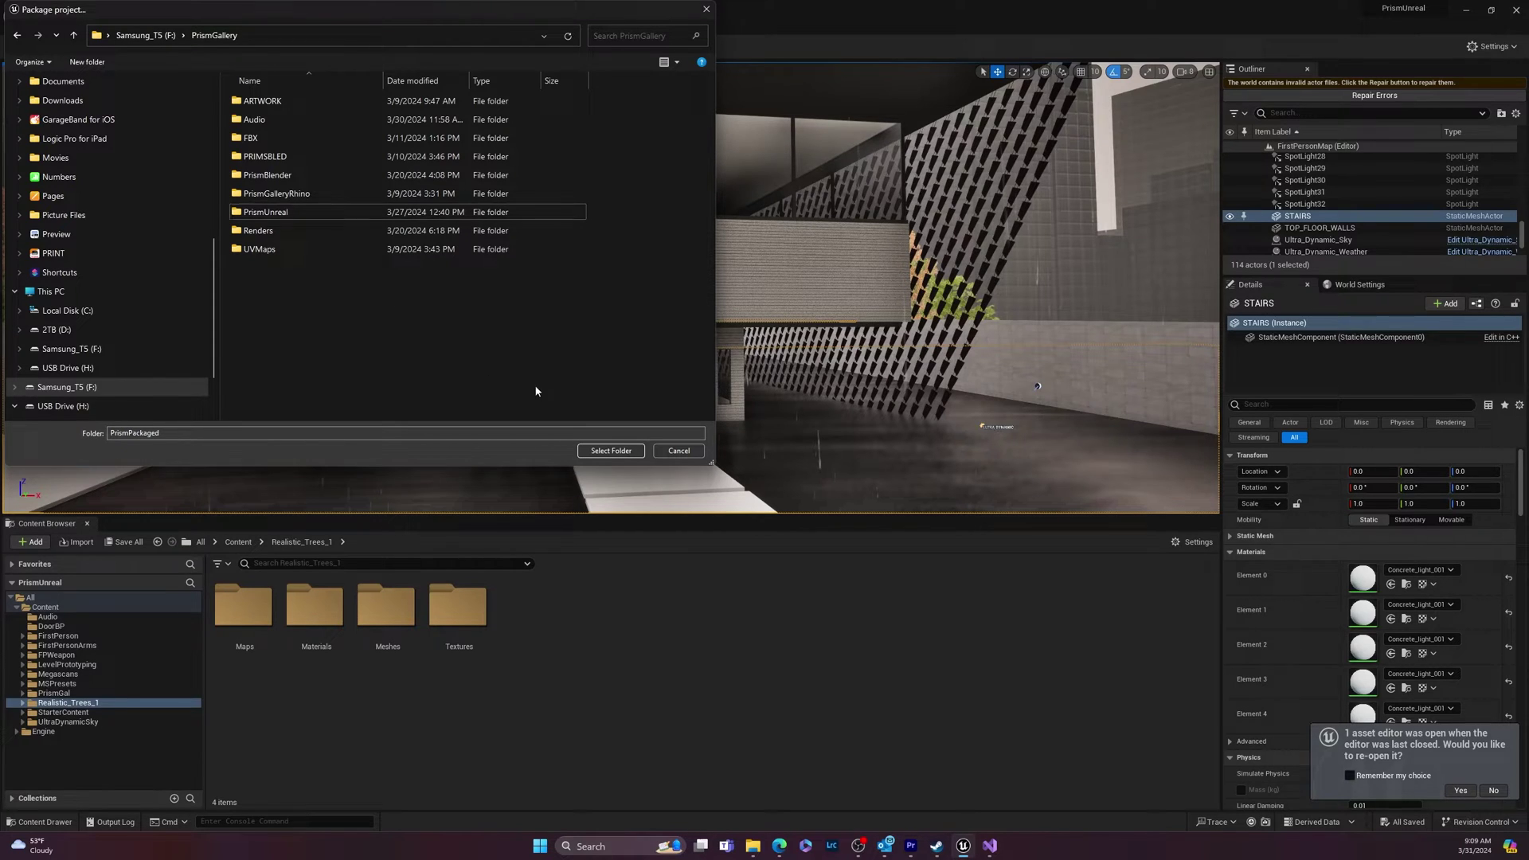
pyautogui.click(611, 451)
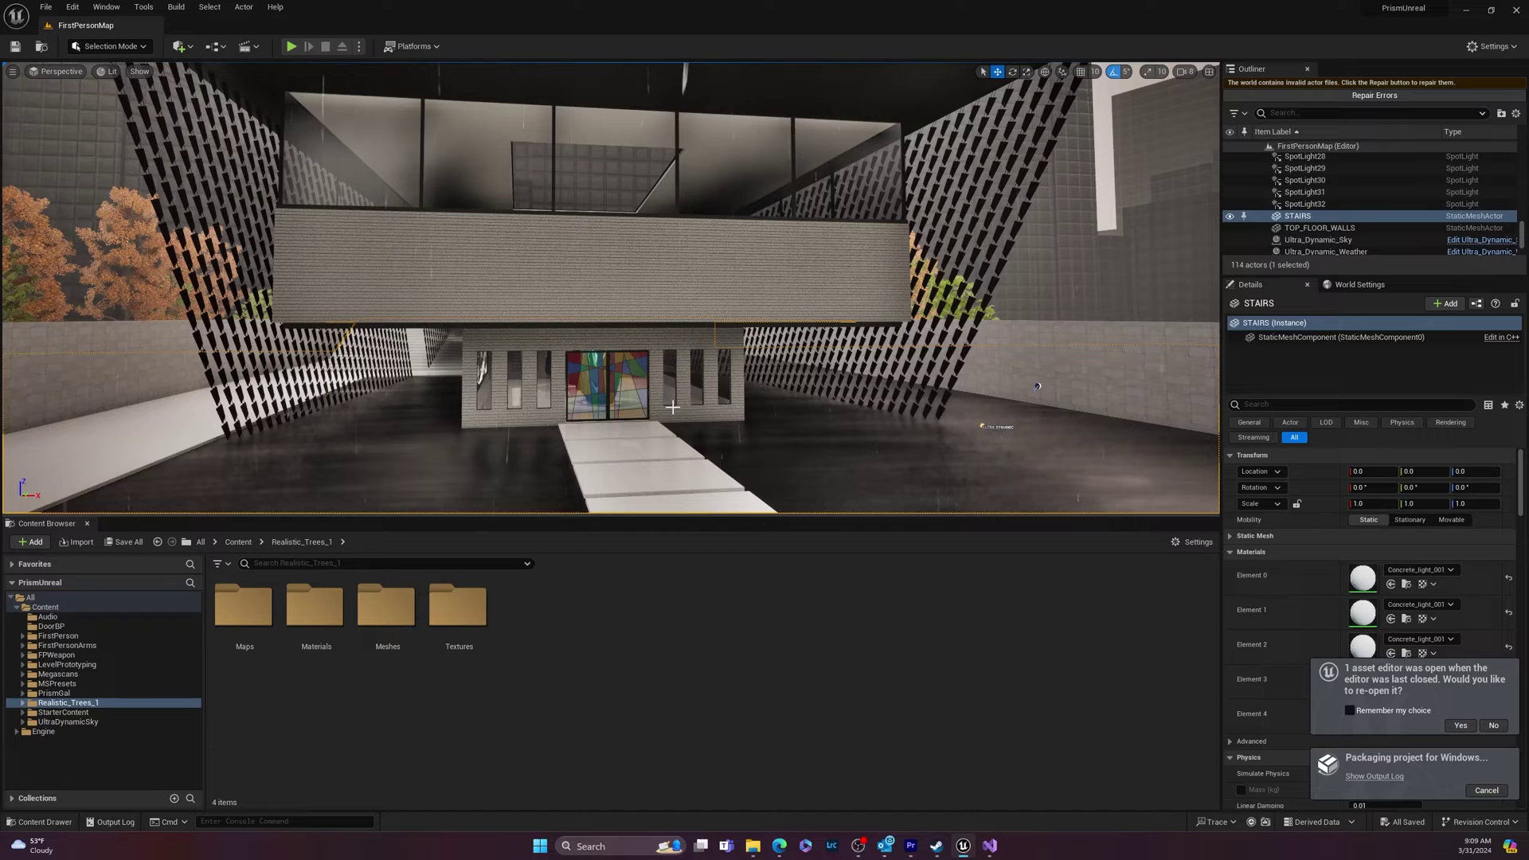
# Watch the Output Log until packaging reports BUILD SUCCESSFUL
pyautogui.click(1375, 777)
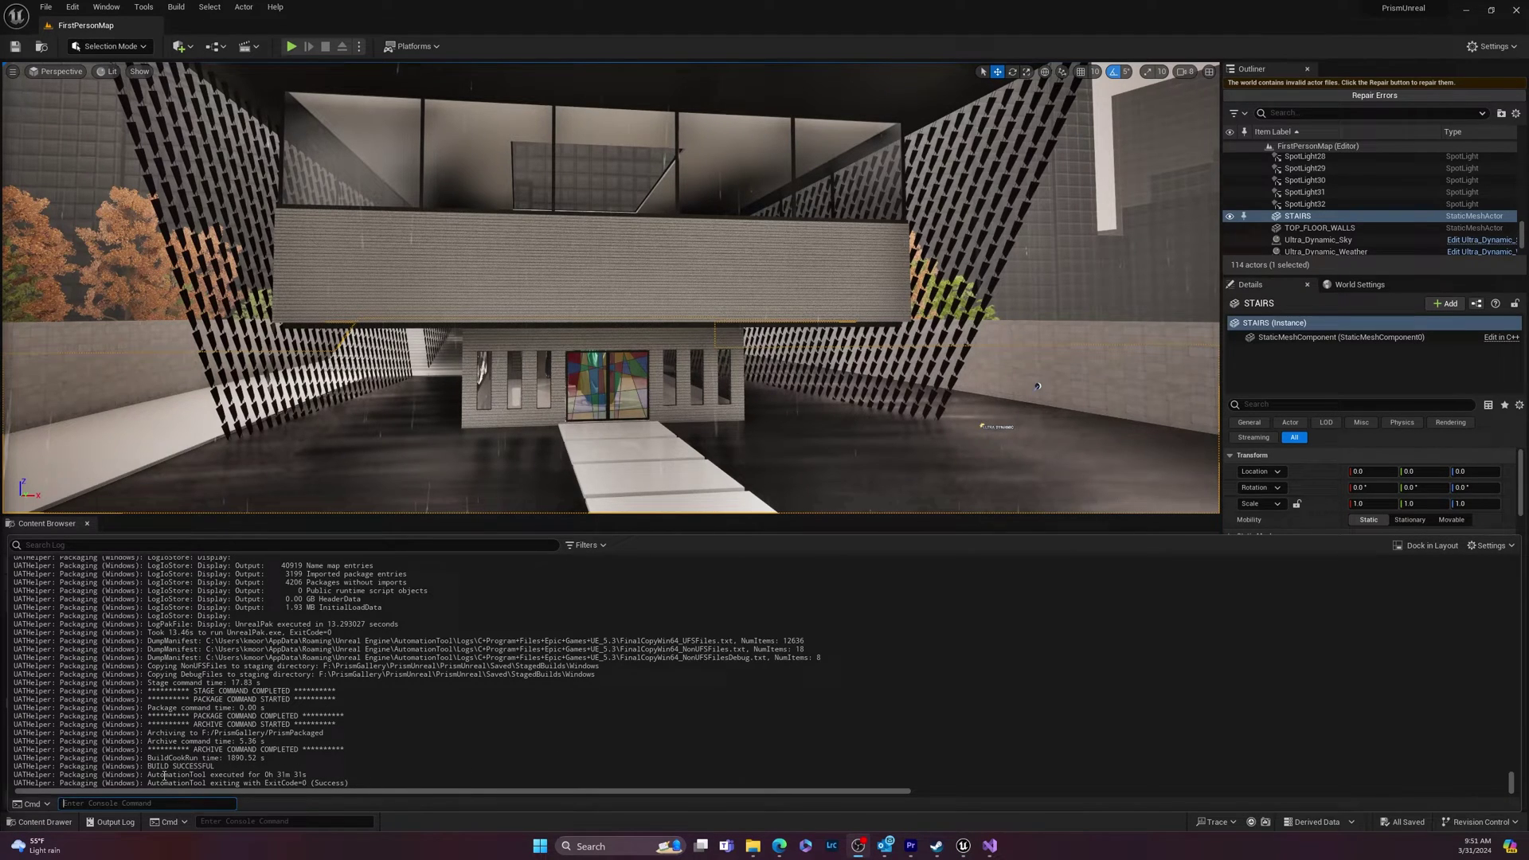
pyautogui.moveTo(164, 776); pyautogui.dragTo(348, 783)
pyautogui.click(340, 741)
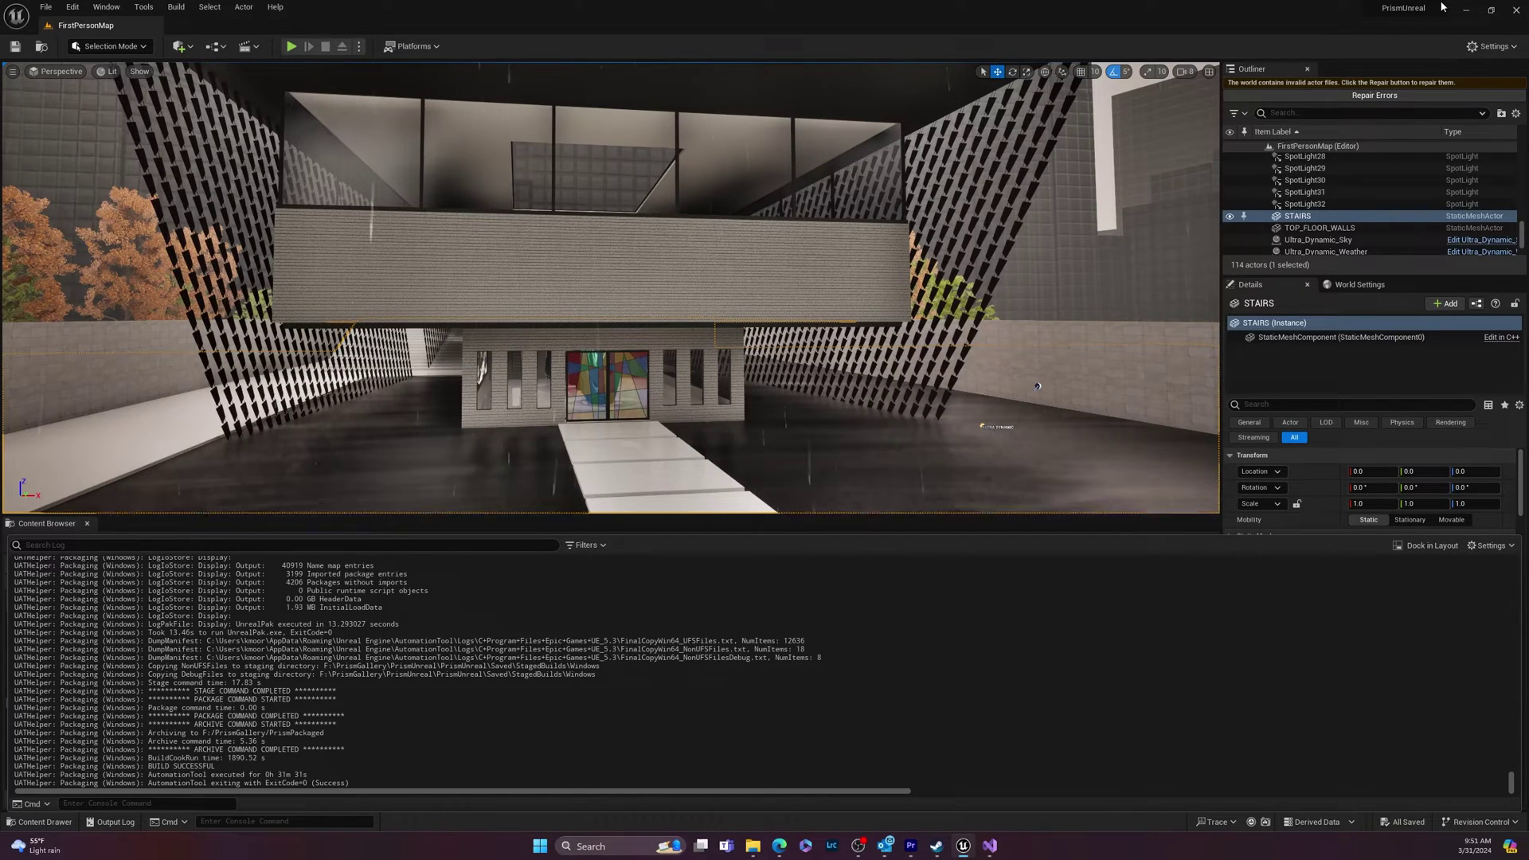
# Minimize the editor and browse to the PrismUnreal folder on Samsung_T5 in File Explorer
pyautogui.click(1467, 11)
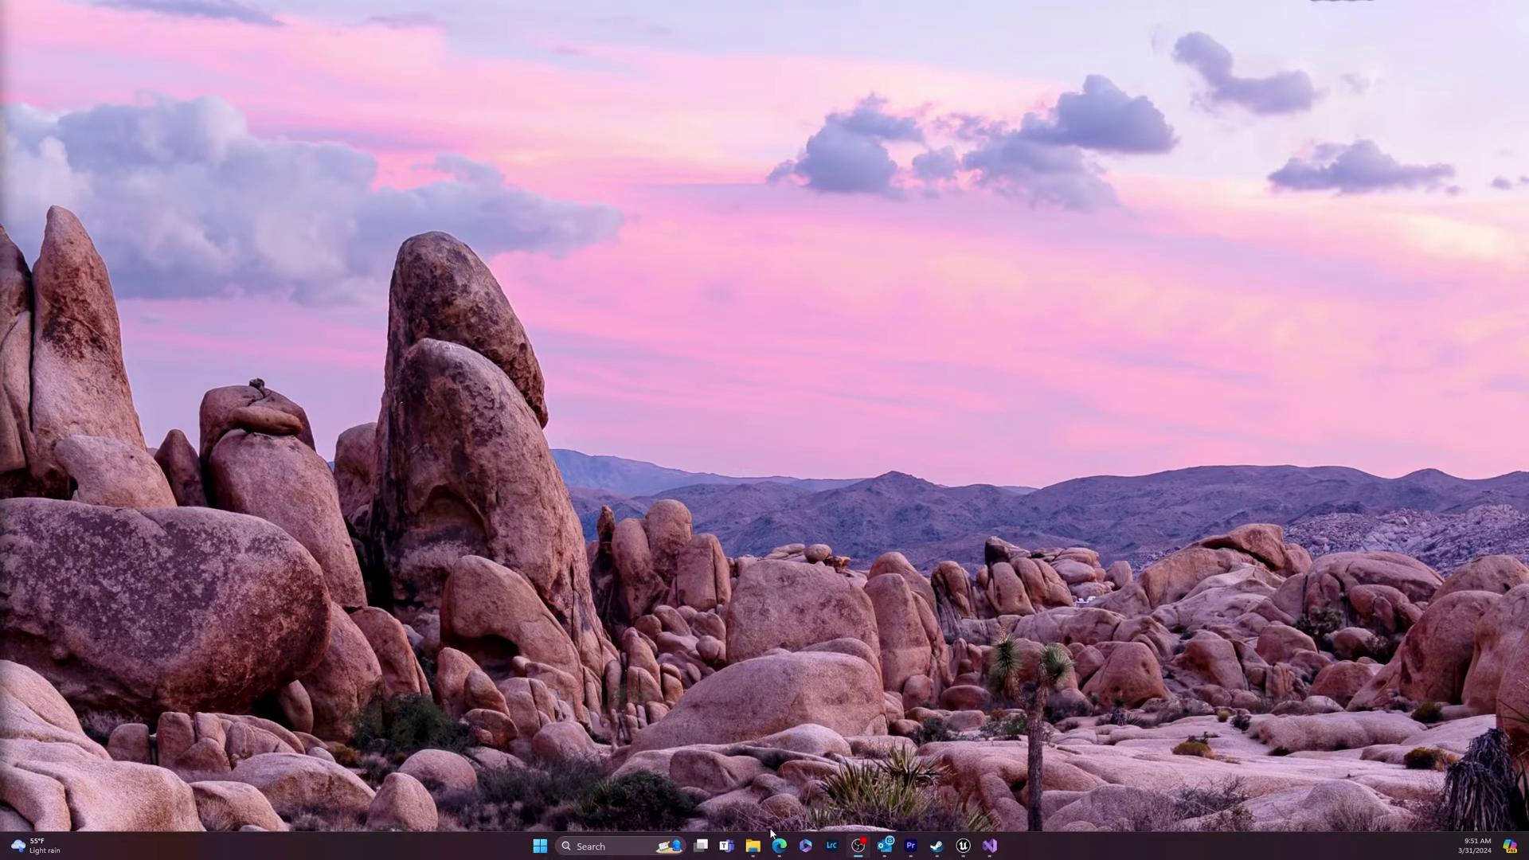
pyautogui.click(751, 846)
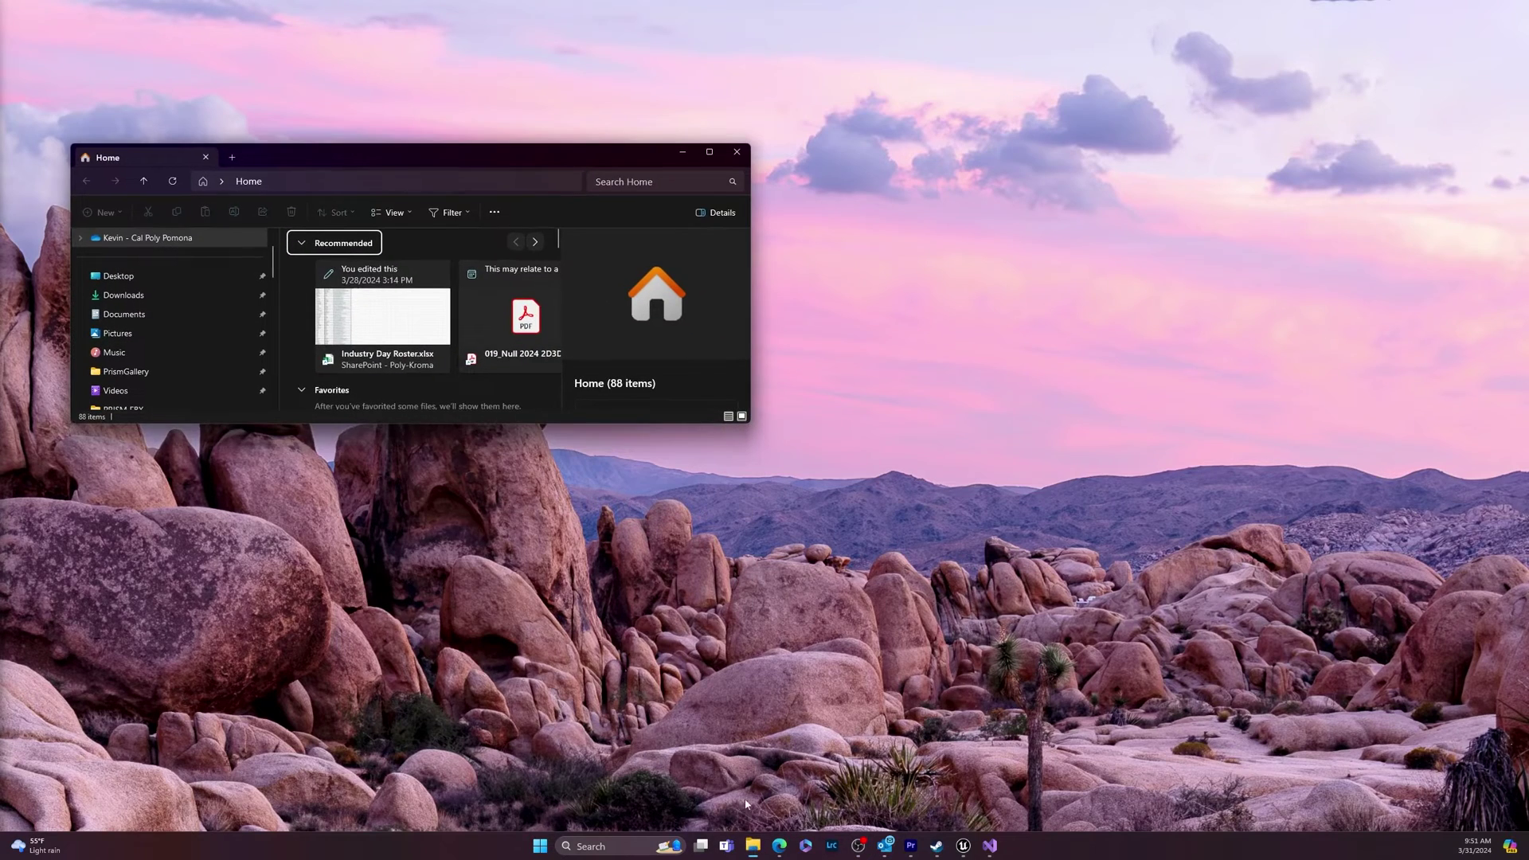
pyautogui.click(131, 340)
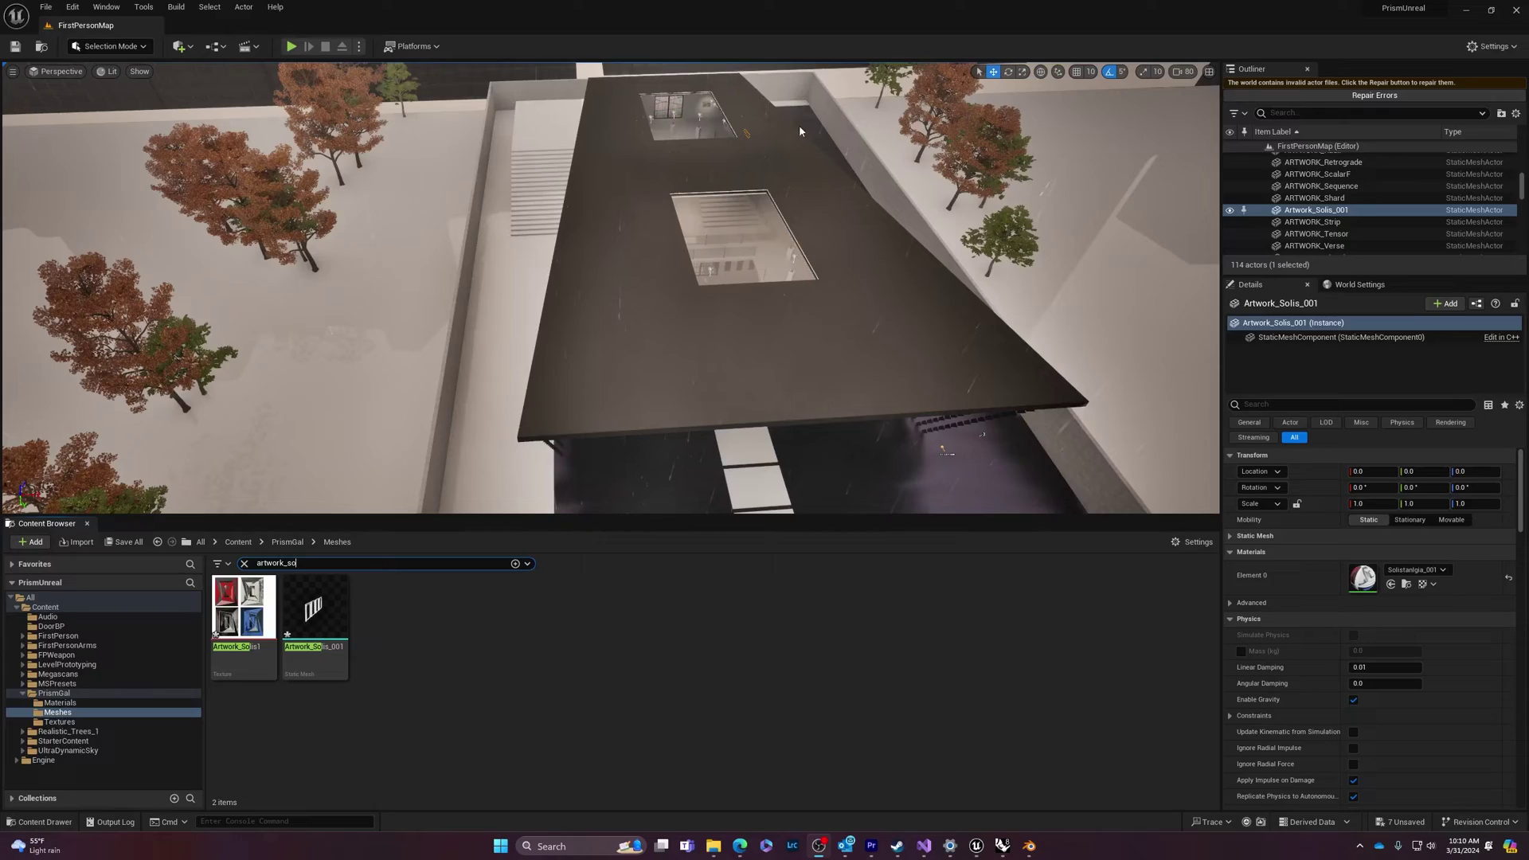
pyautogui.moveTo(799, 126); pyautogui.dragTo(808, 380, button='right')
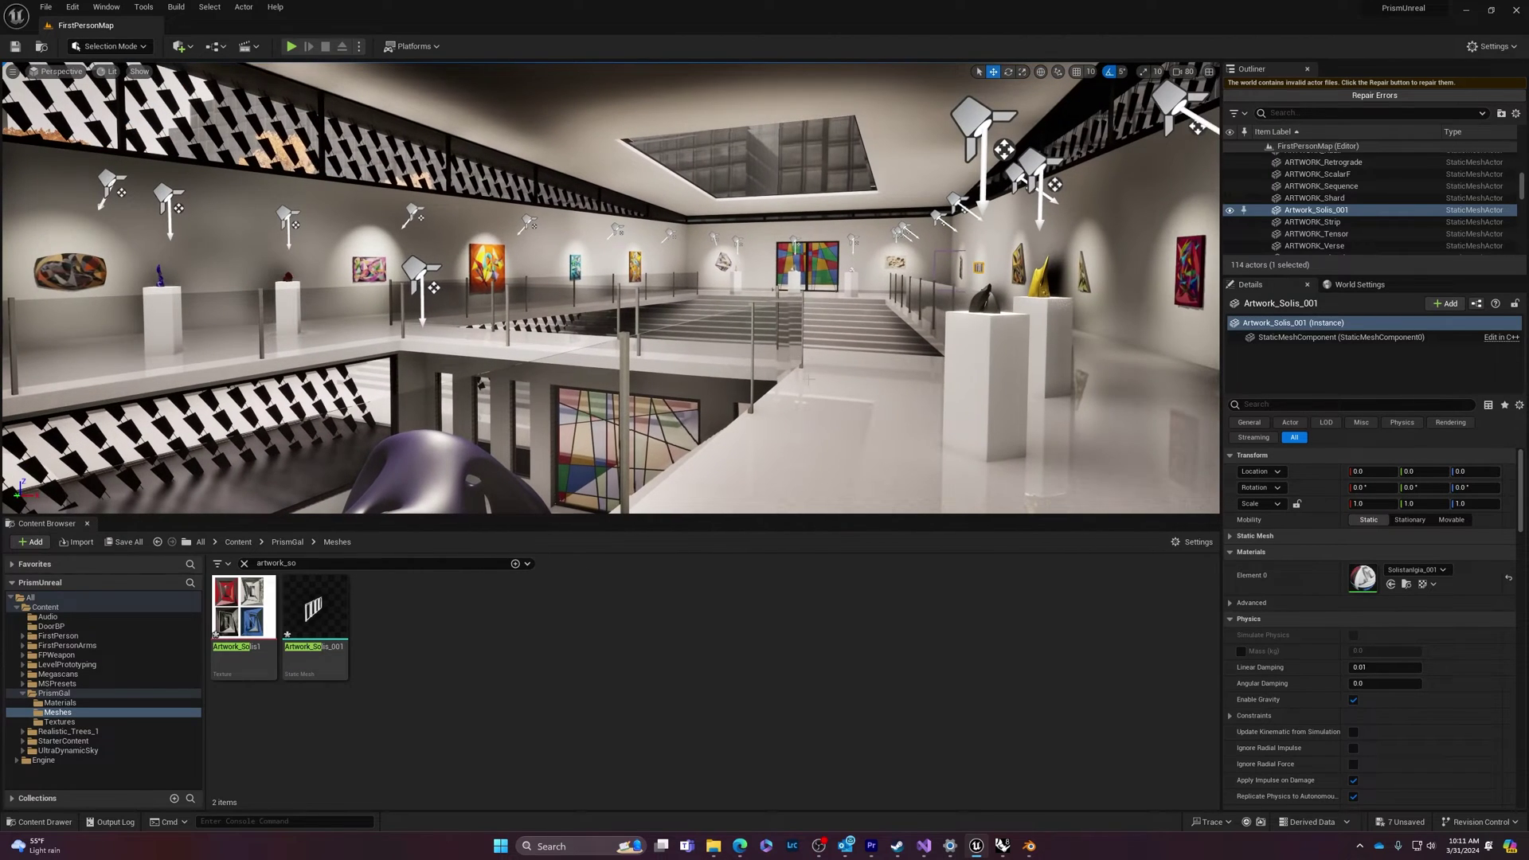
# Fly the viewport from the mezzanine wall toward the stairs and atrium, then show the play modes
pyautogui.moveTo(699, 380); pyautogui.dragTo(317, 558, button='right')
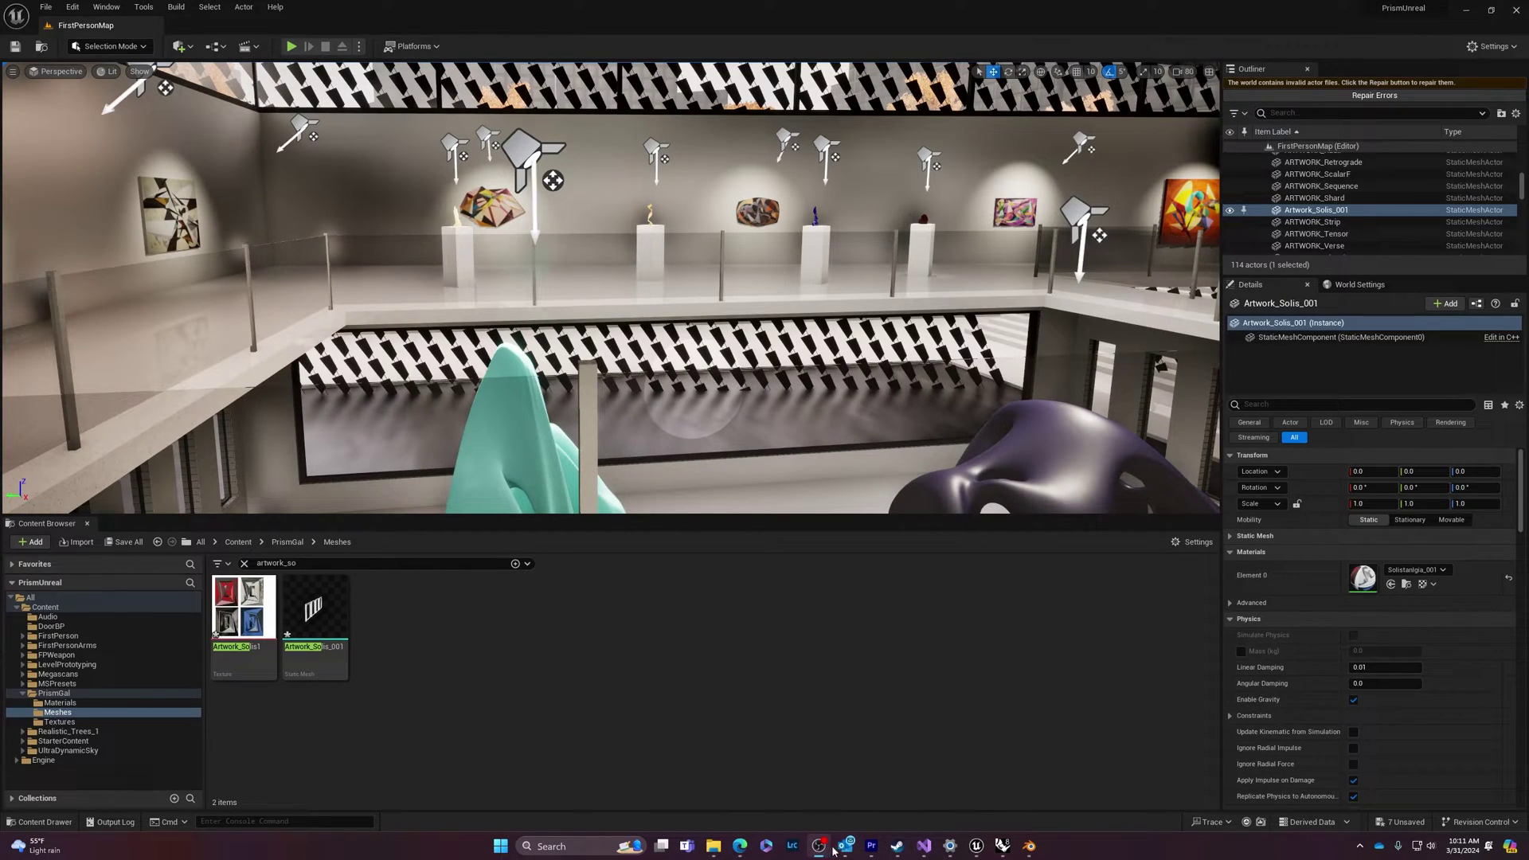
pyautogui.moveTo(823, 849)
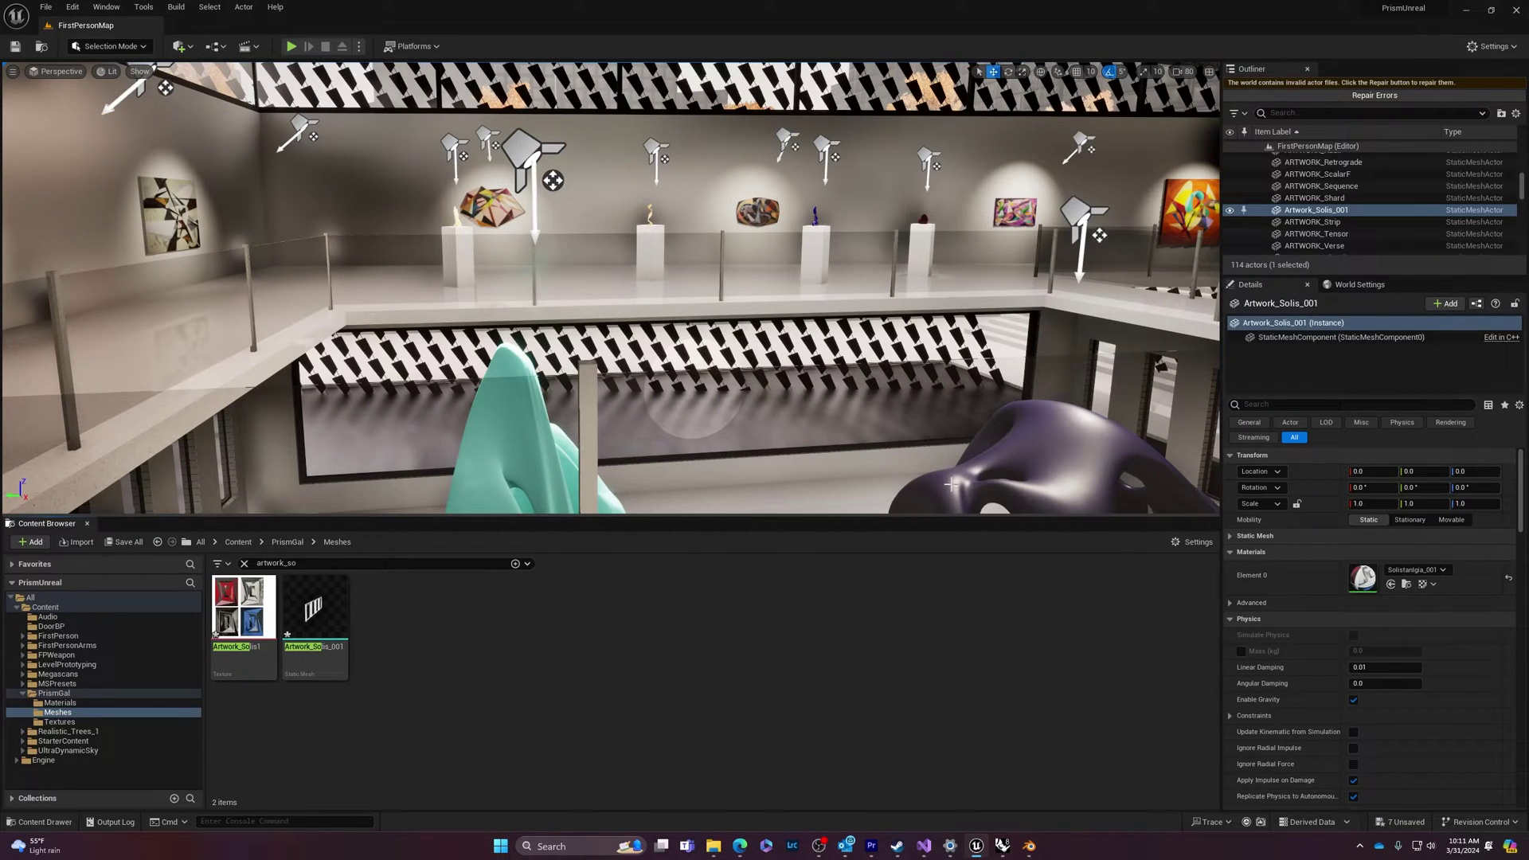
pyautogui.moveTo(729, 378); pyautogui.dragTo(573, 381, button='right')
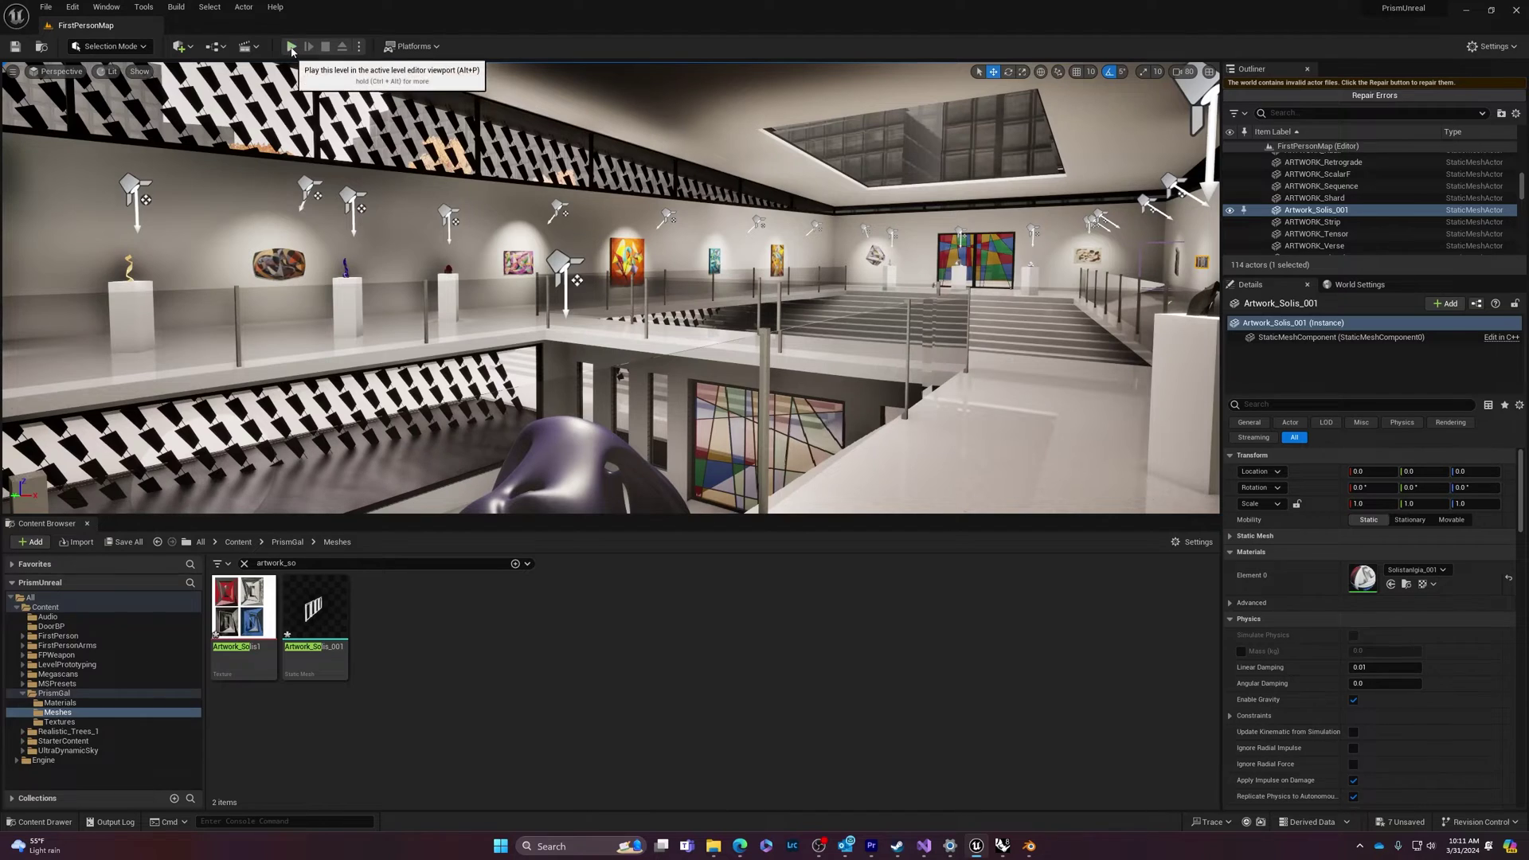
pyautogui.click(359, 47)
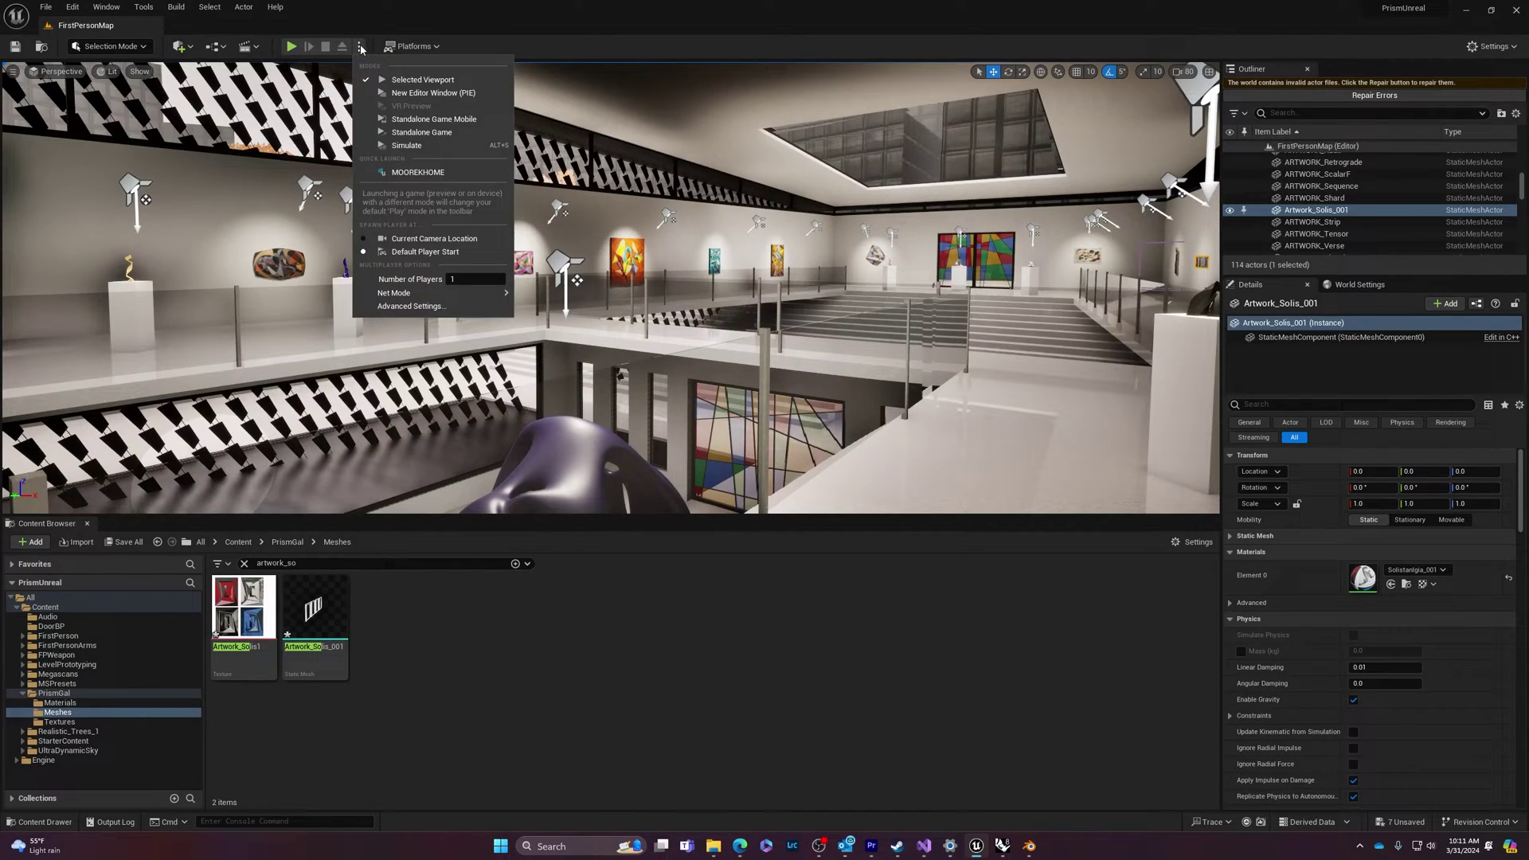
# Launch the level as a Standalone Game, saving the unsaved assets first
pyautogui.click(422, 133)
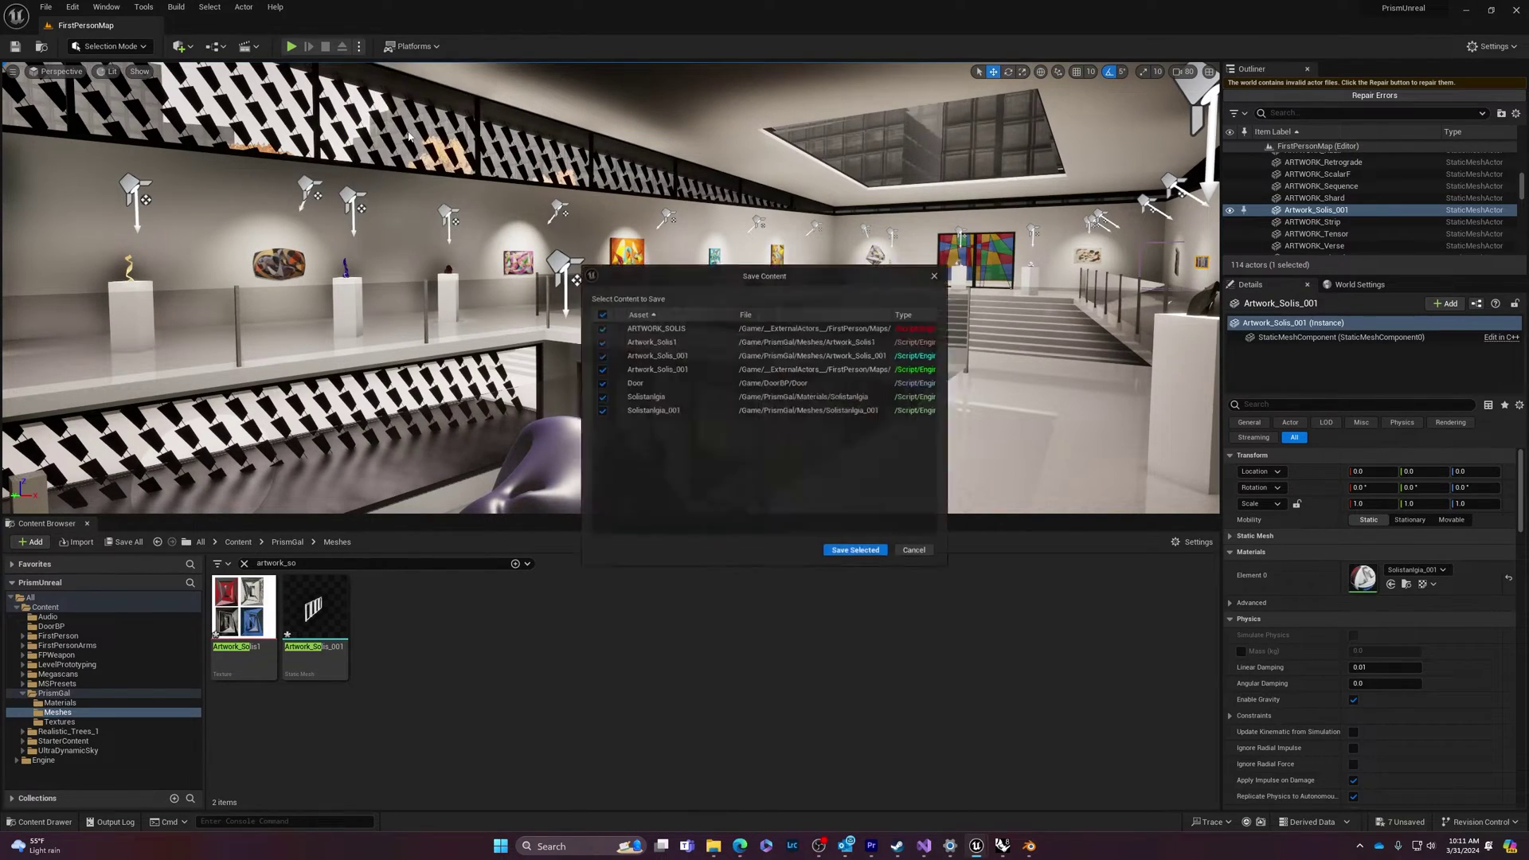
pyautogui.click(847, 557)
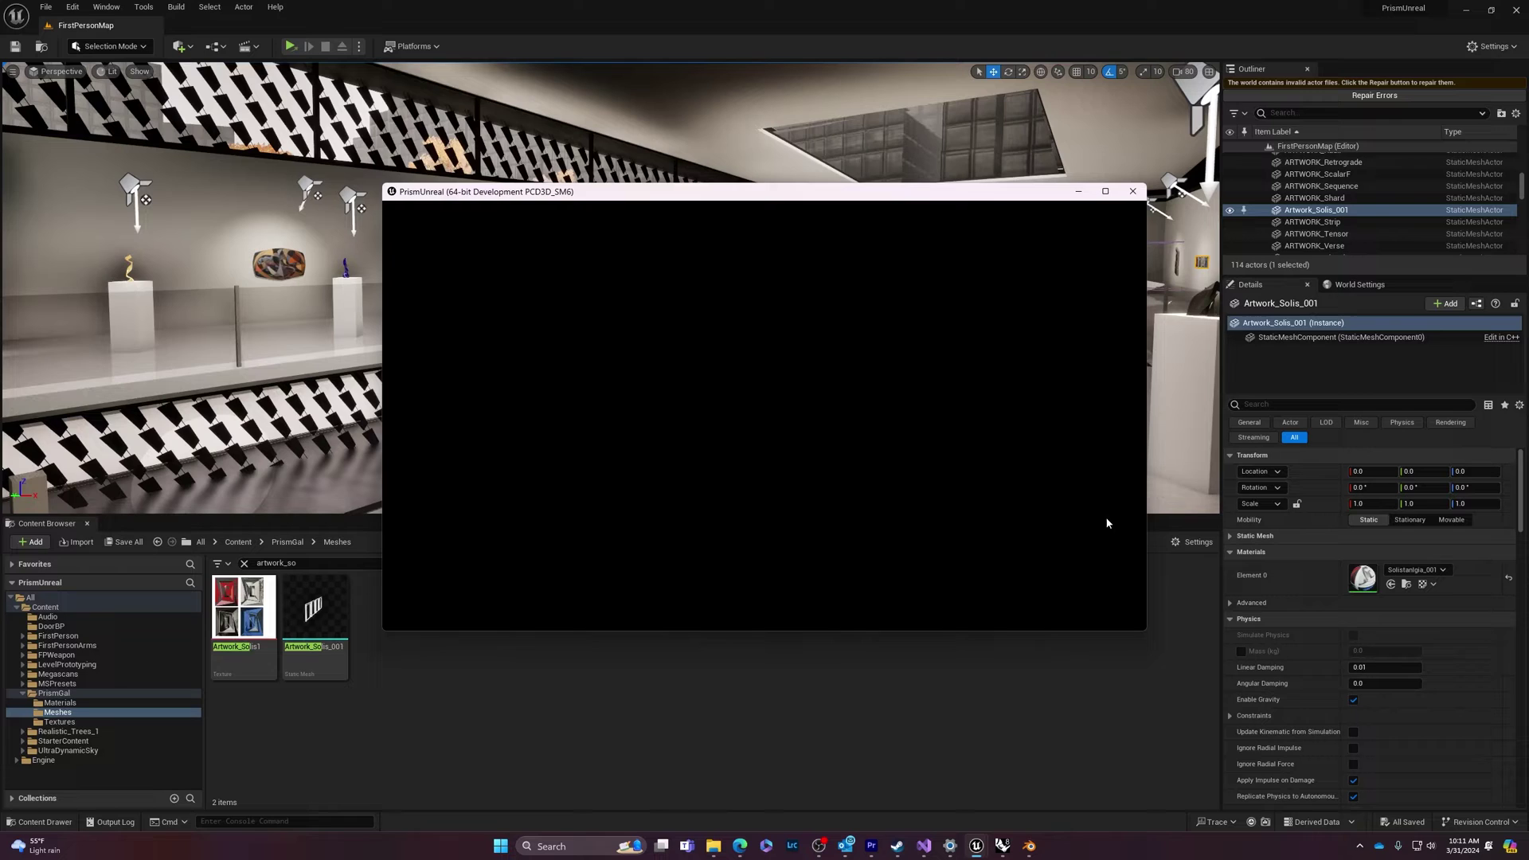
# Stretch the PrismUnreal game window to nearly fill the screen and focus the game view
pyautogui.press('super')
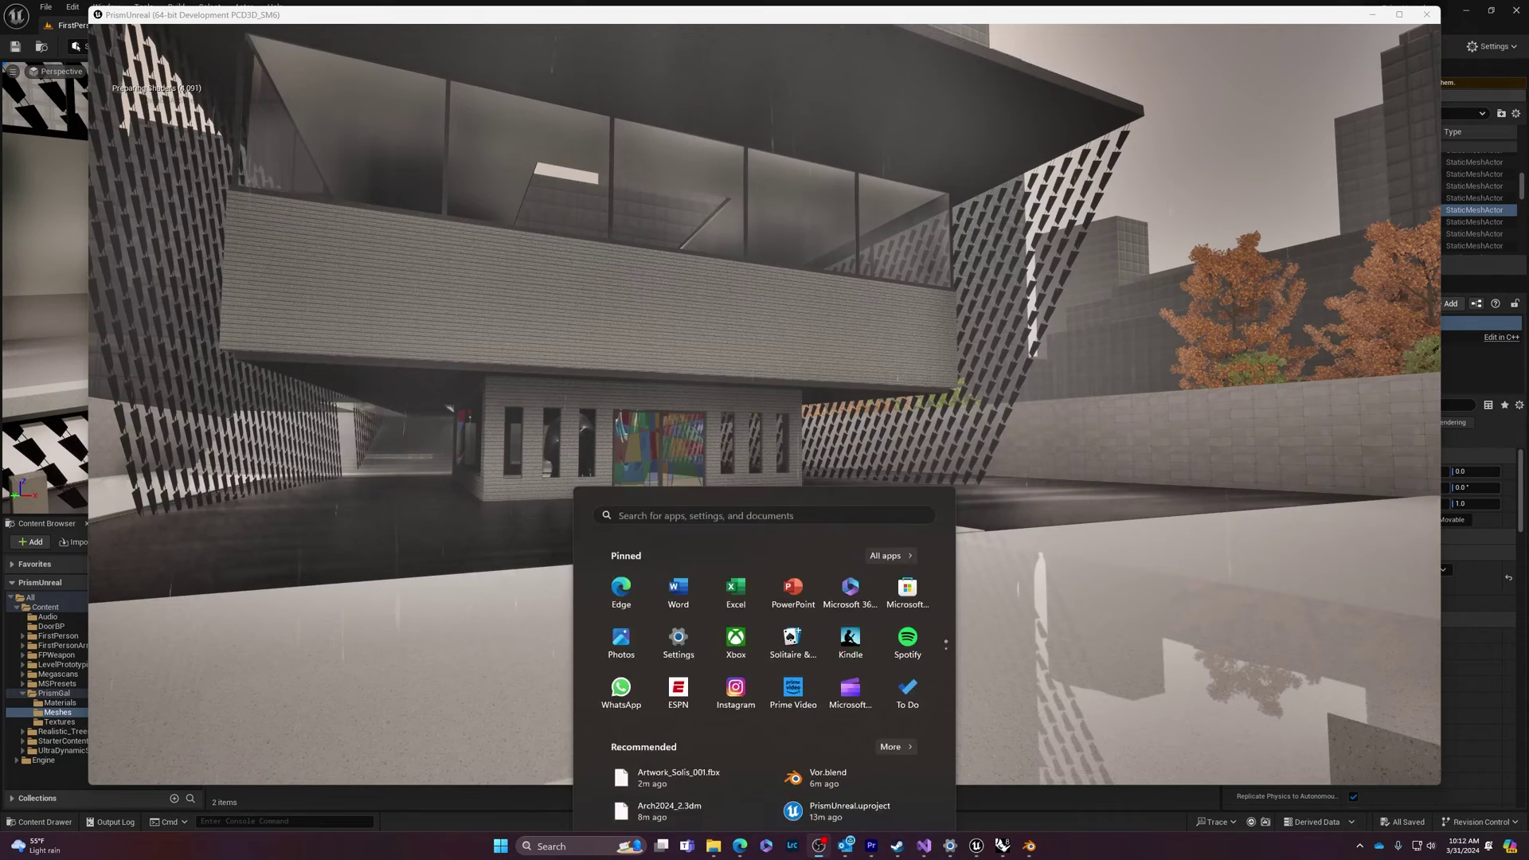
pyautogui.click(986, 53)
pyautogui.moveTo(1062, 19); pyautogui.dragTo(1055, 34)
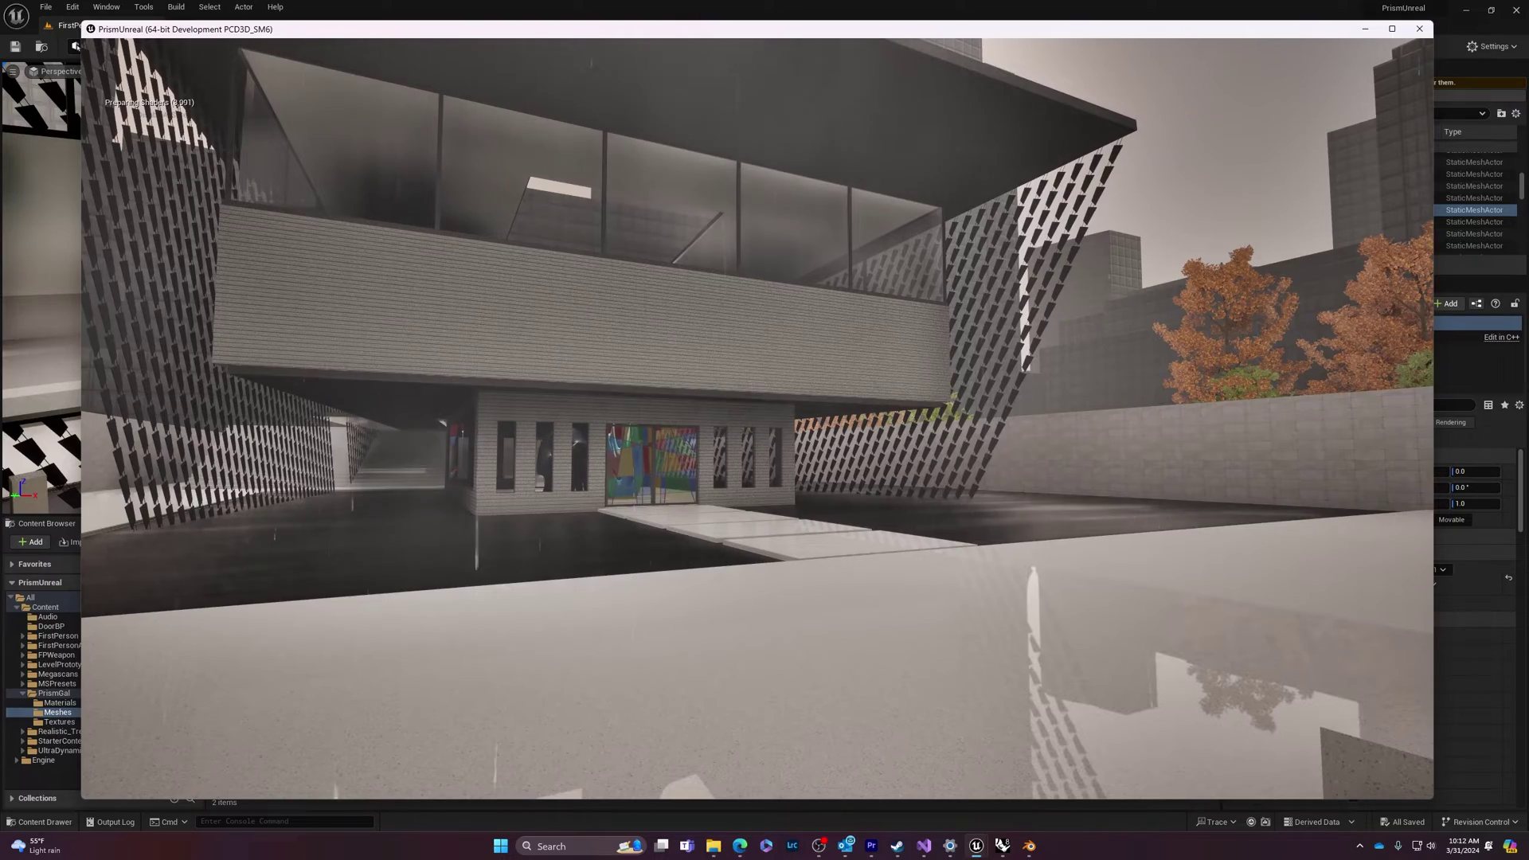
pyautogui.moveTo(1219, 22); pyautogui.dragTo(1221, 6)
pyautogui.press('super')
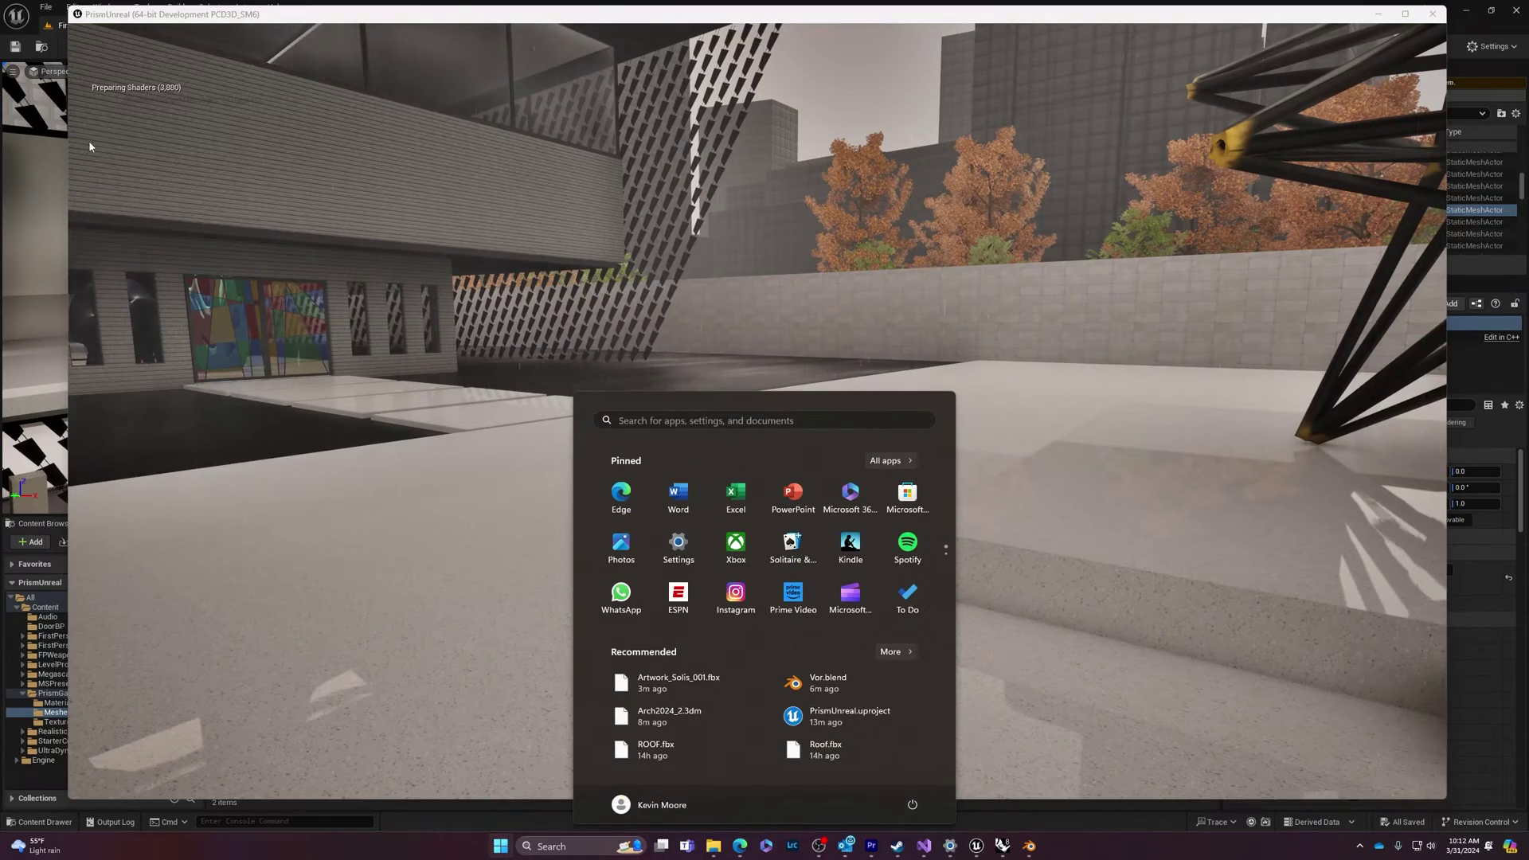
pyautogui.click(208, 169)
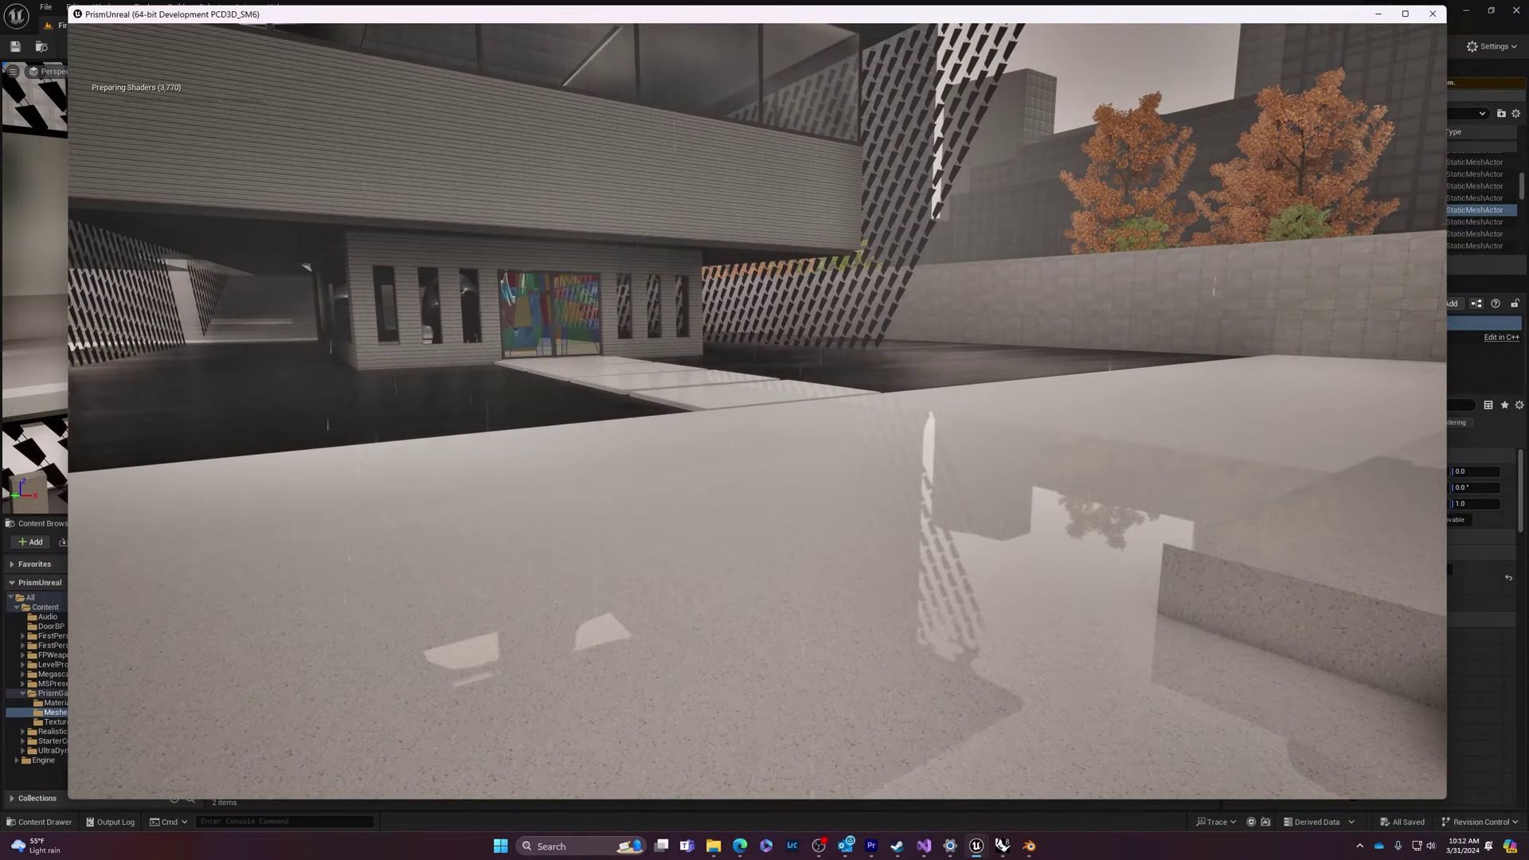
pyautogui.press('super')
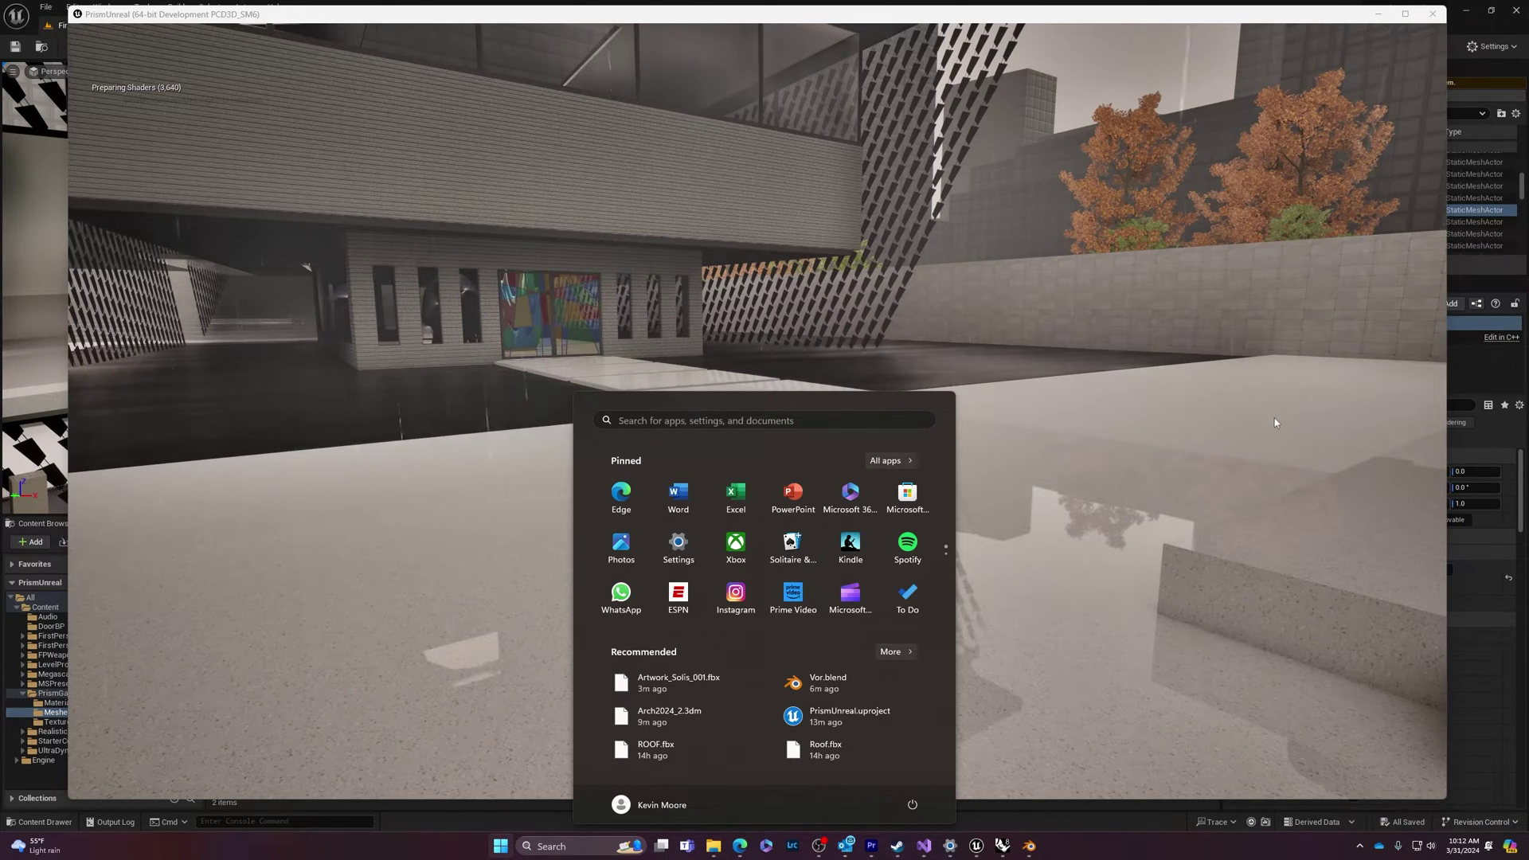
pyautogui.click(1140, 415)
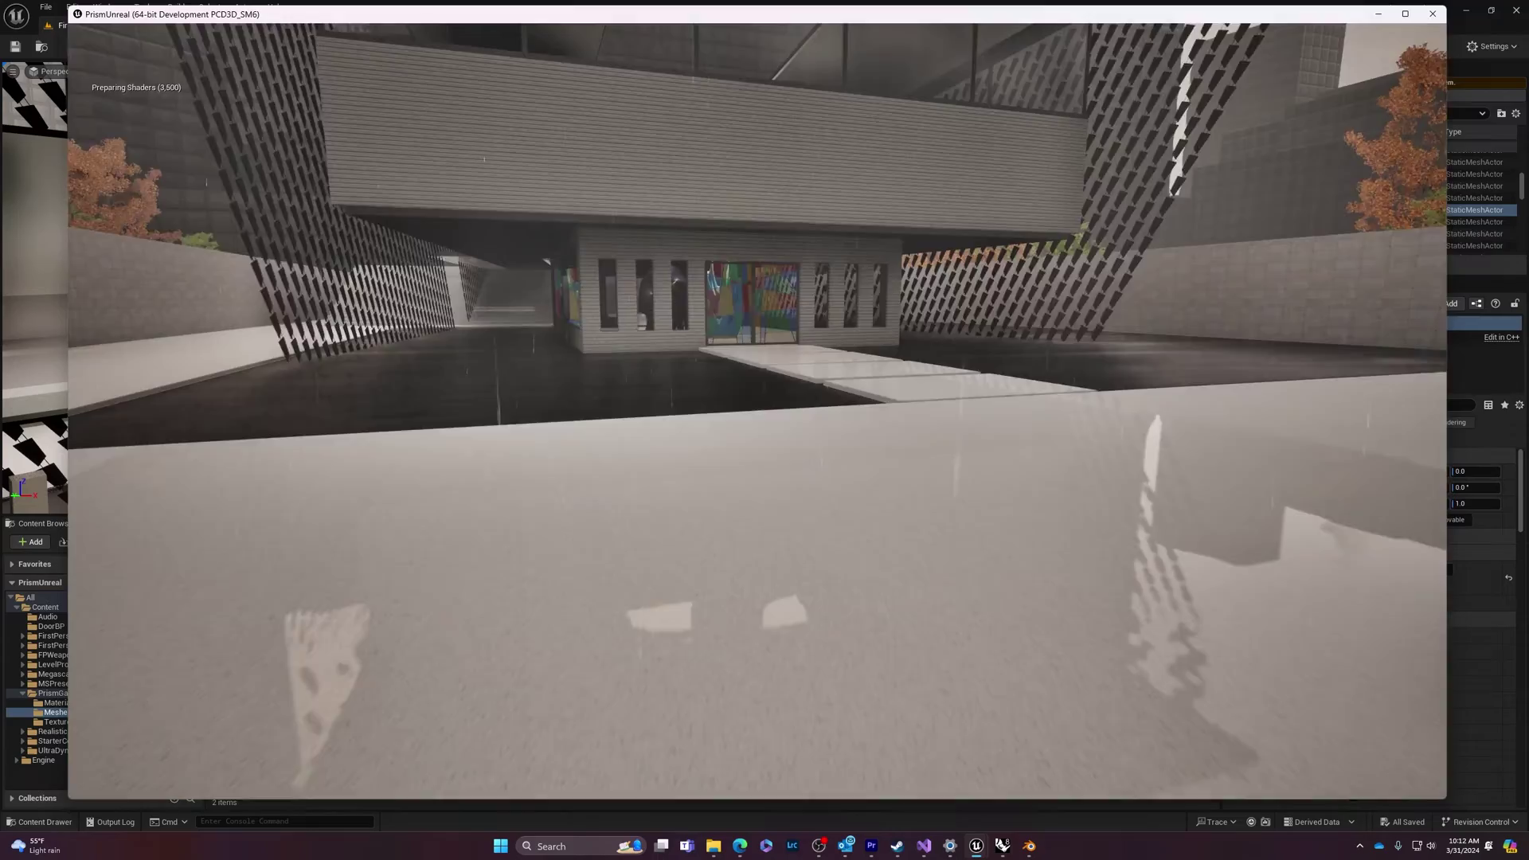
# Walk through the stained-glass door, past the teal sculpture and up to the upper gallery
pyautogui.press('w')
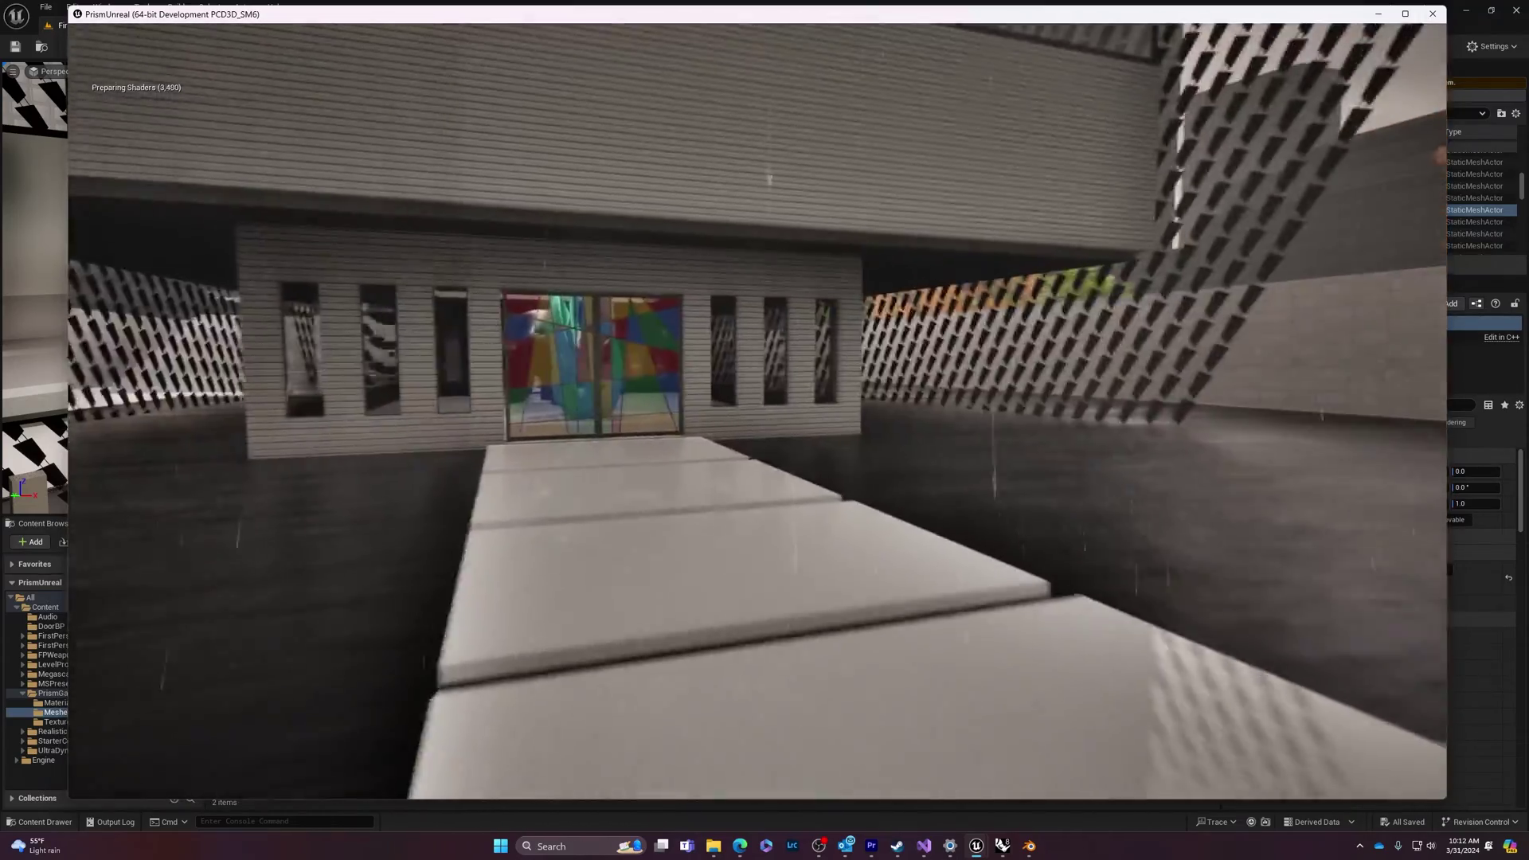
pyautogui.press('w')
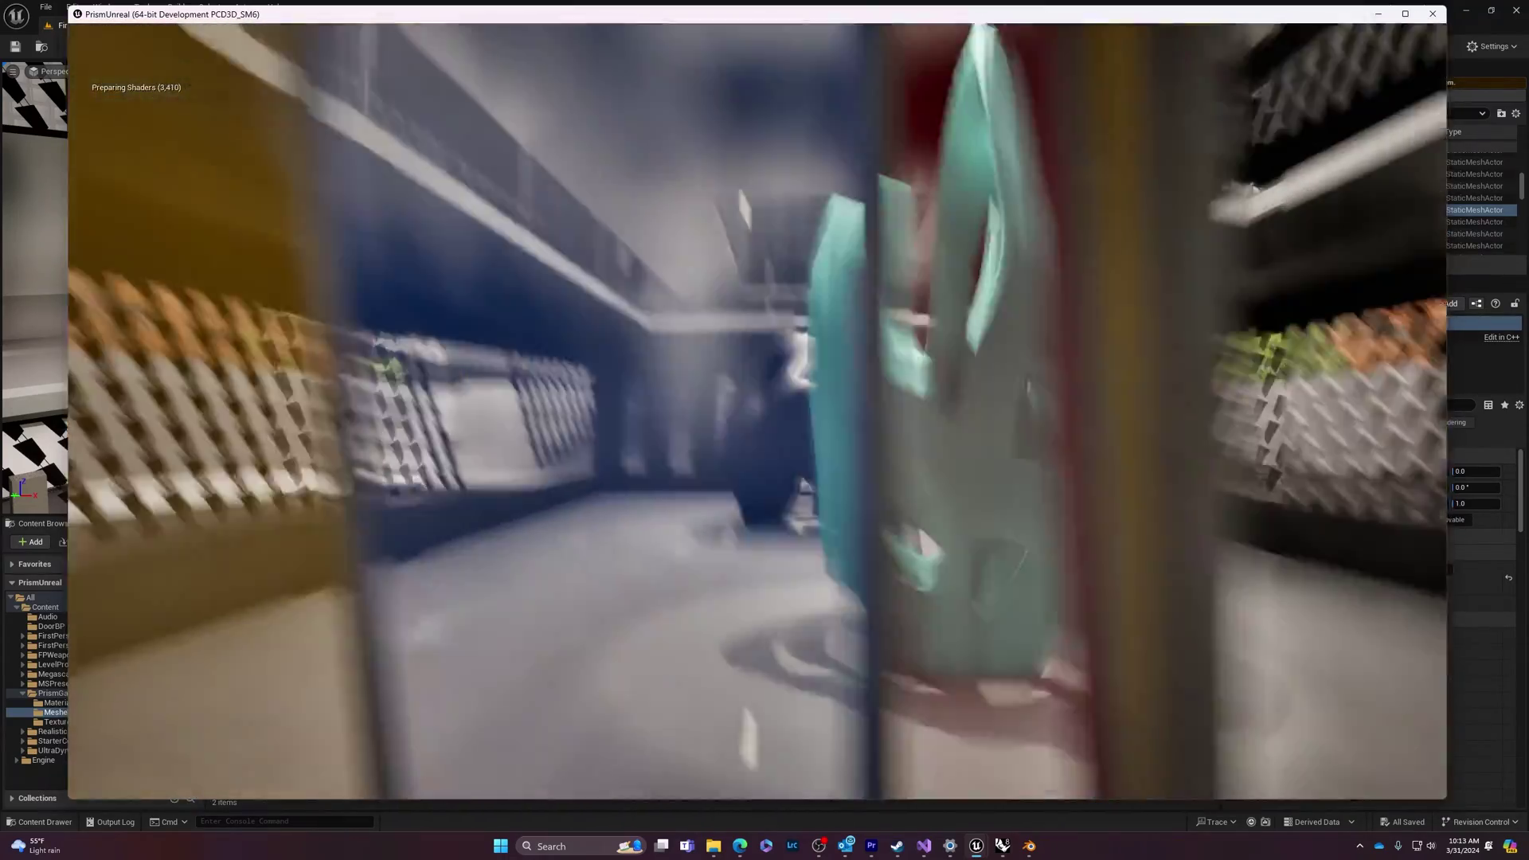
pyautogui.press('w')
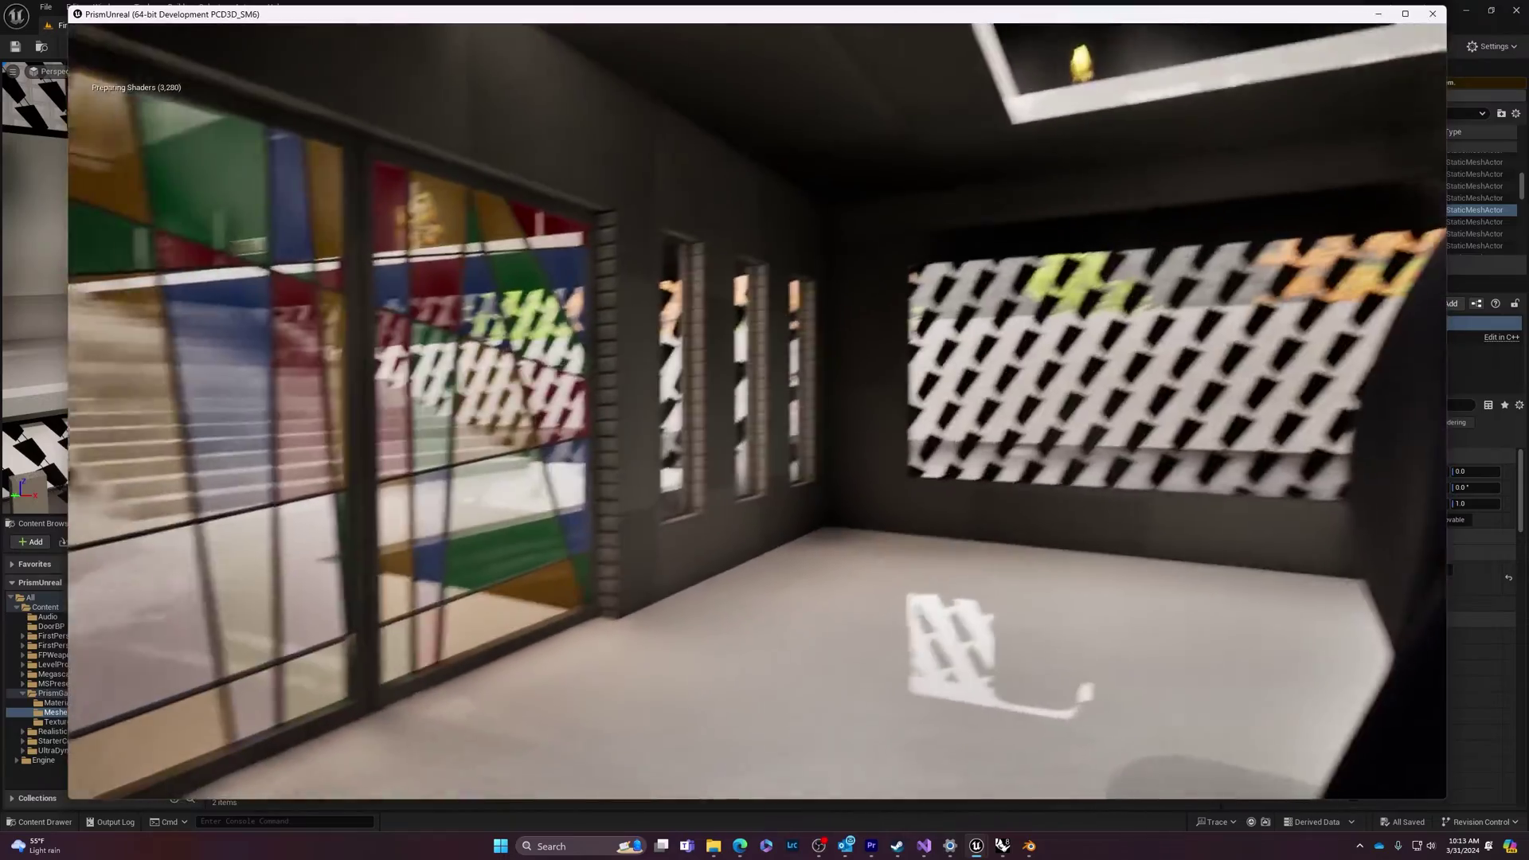
pyautogui.press('w')
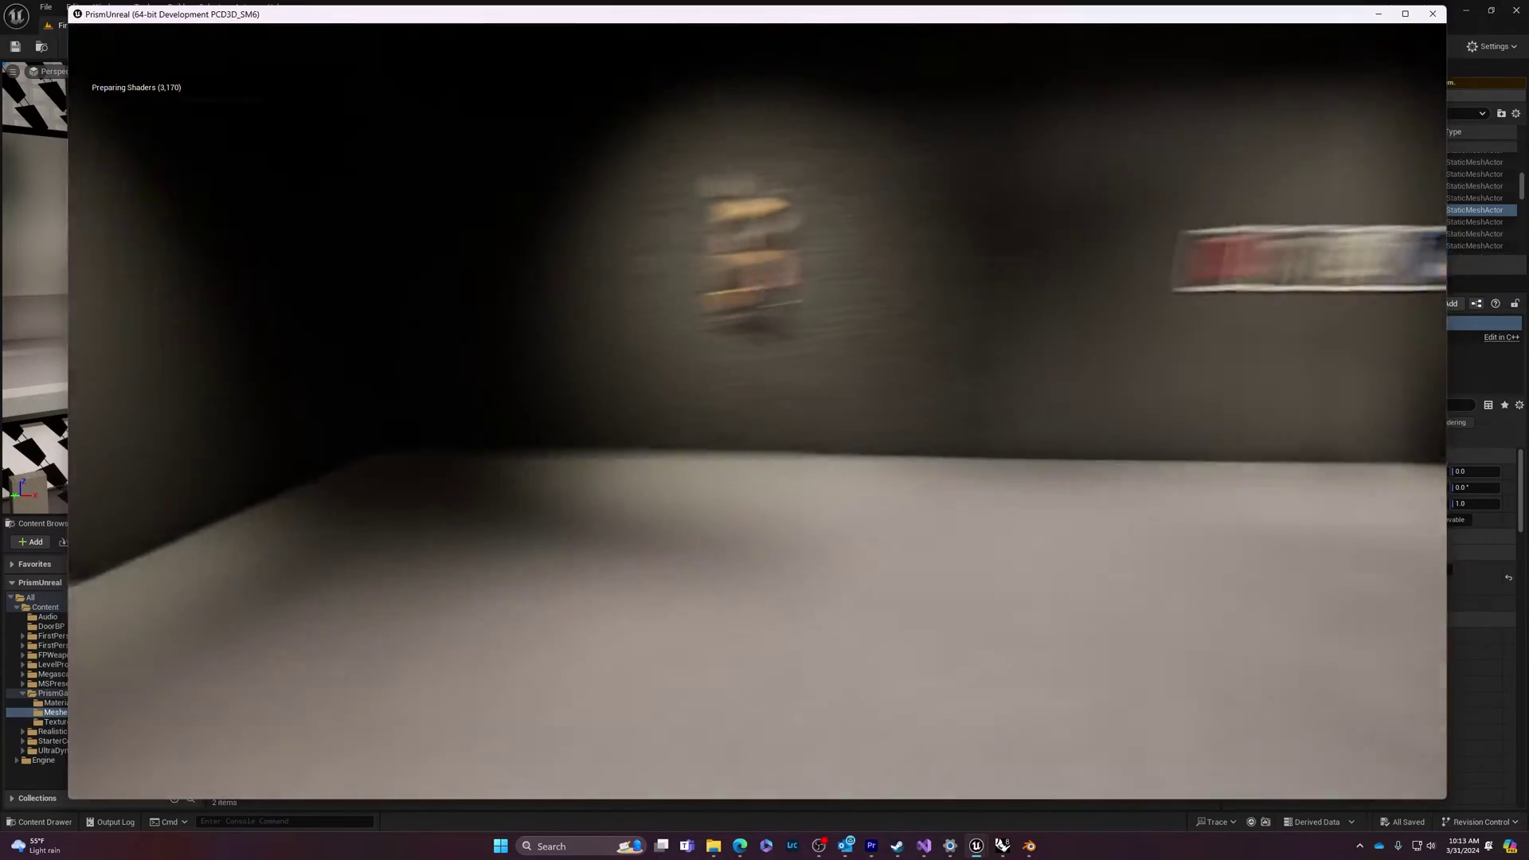
pyautogui.press('w')
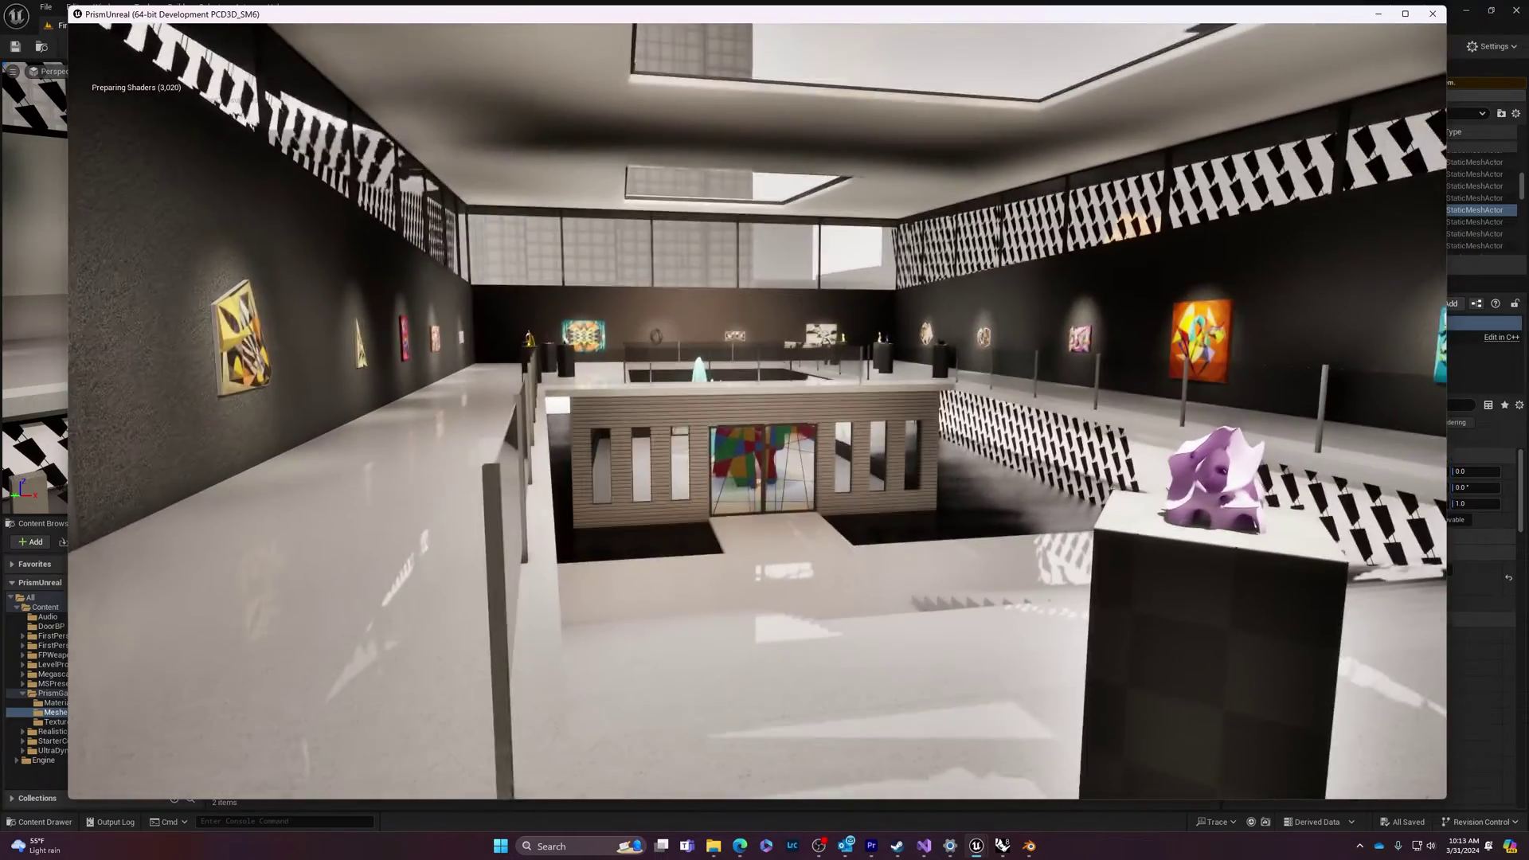
pyautogui.press('super')
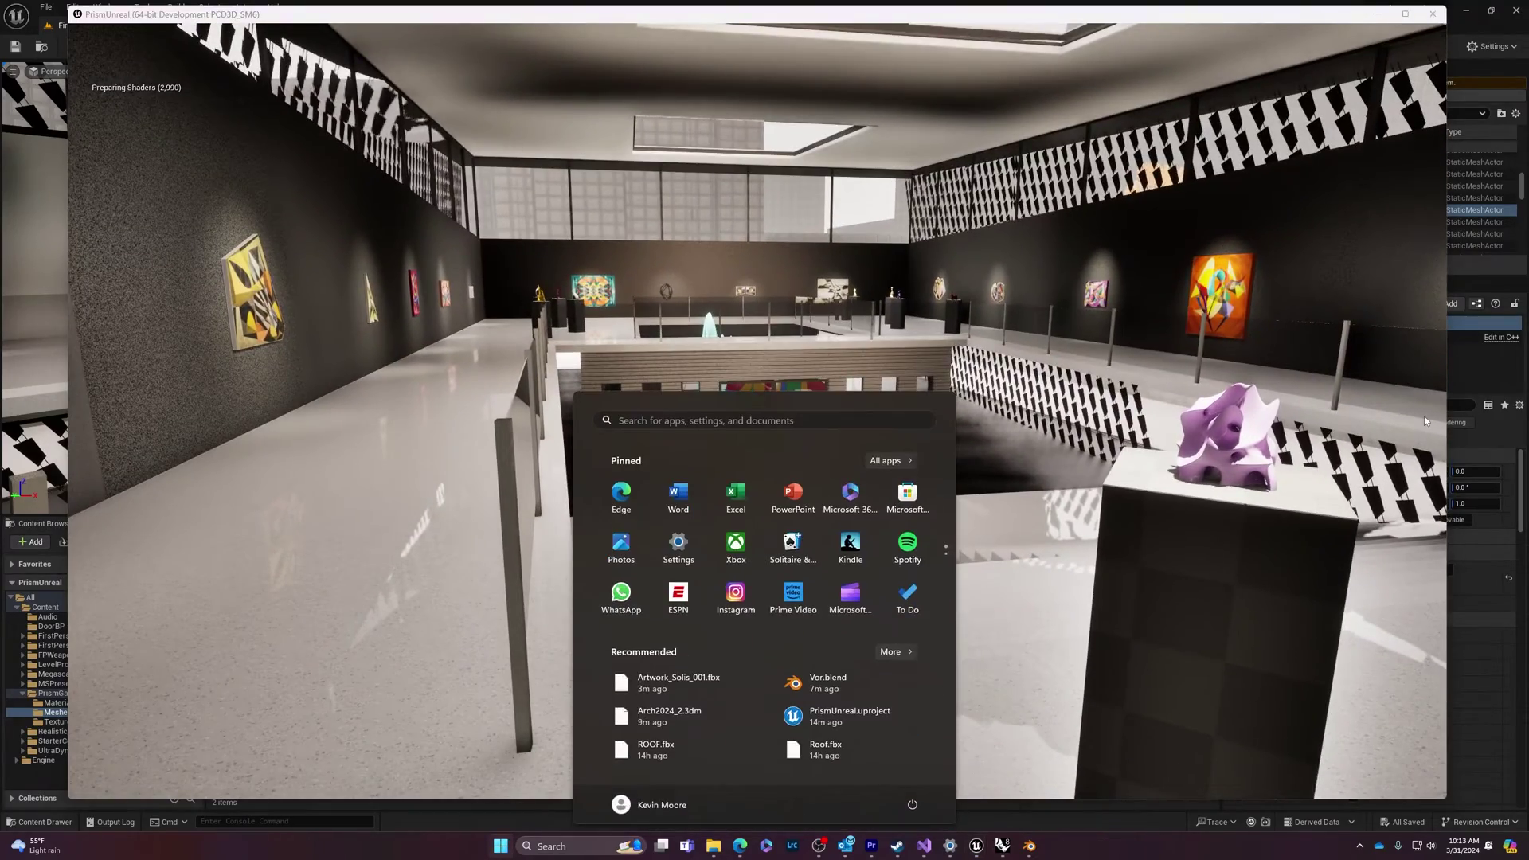
# Close the game, minimize the editor and open the PrismGallery folder in File Explorer
pyautogui.click(1442, 13)
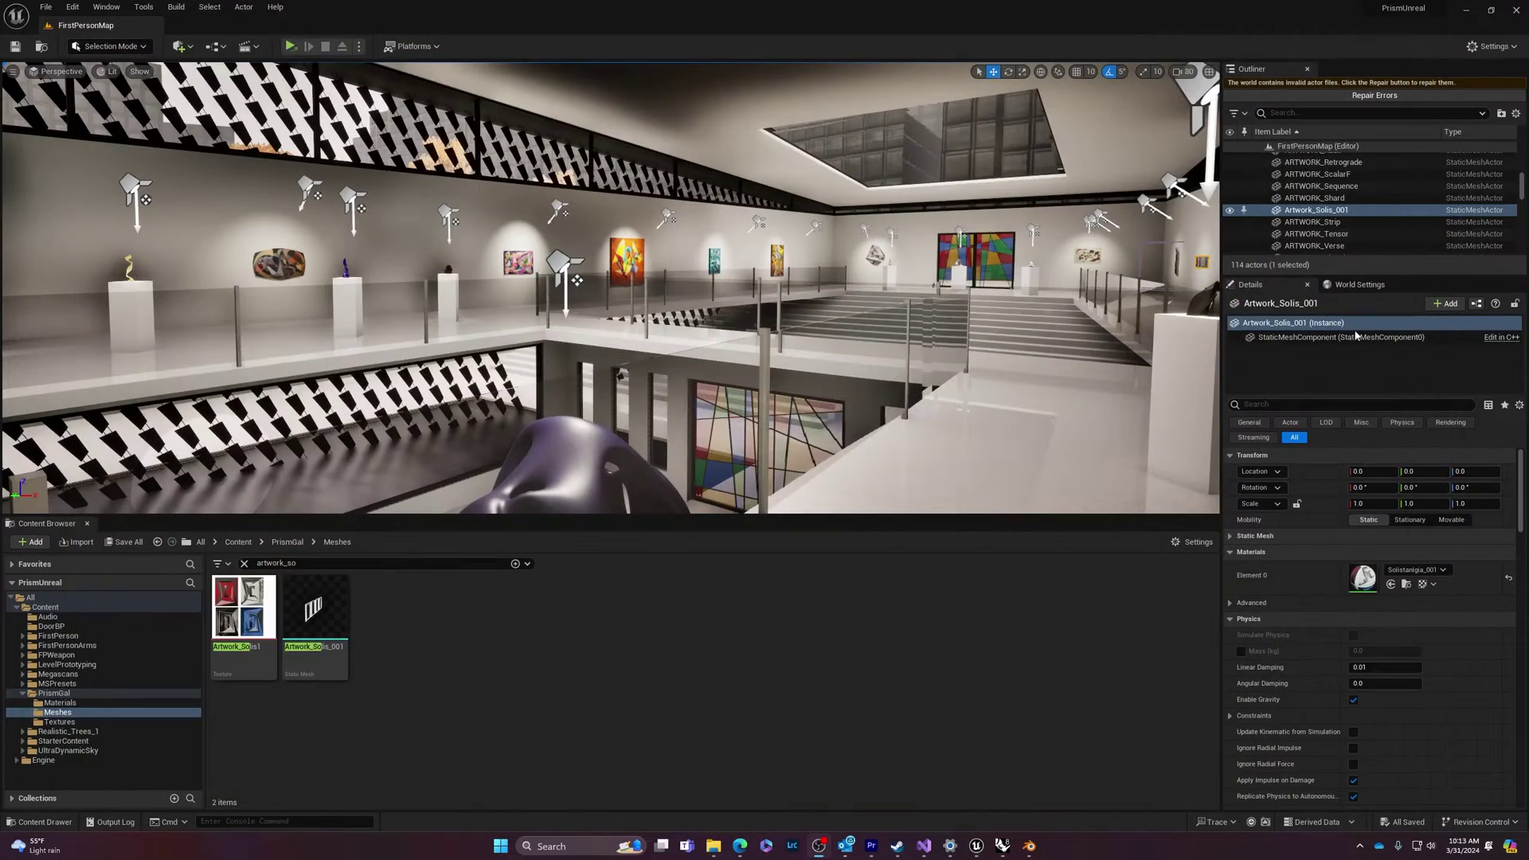
pyautogui.click(1470, 11)
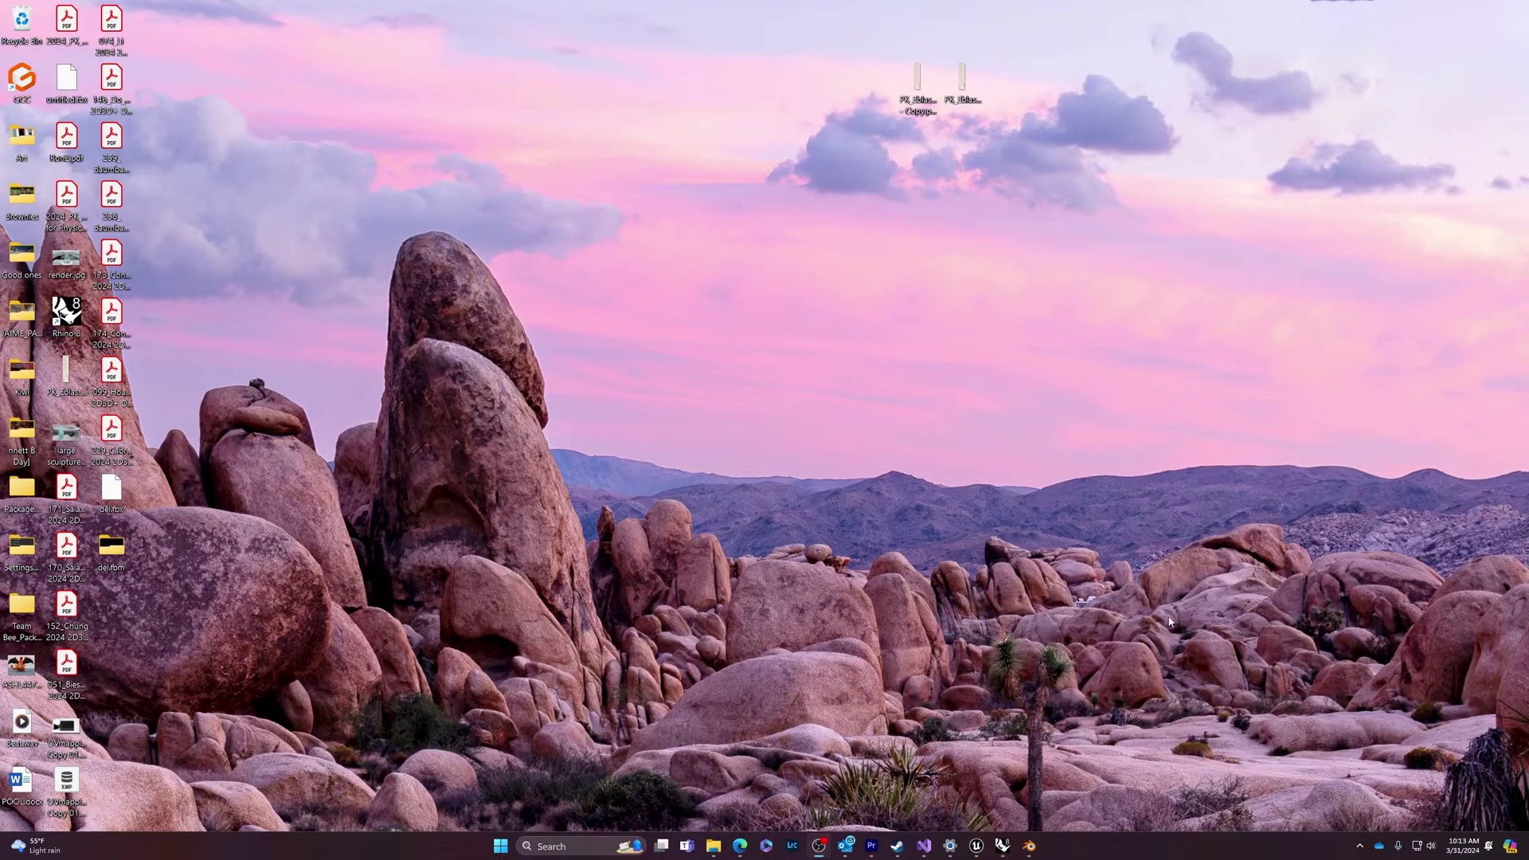
pyautogui.click(716, 847)
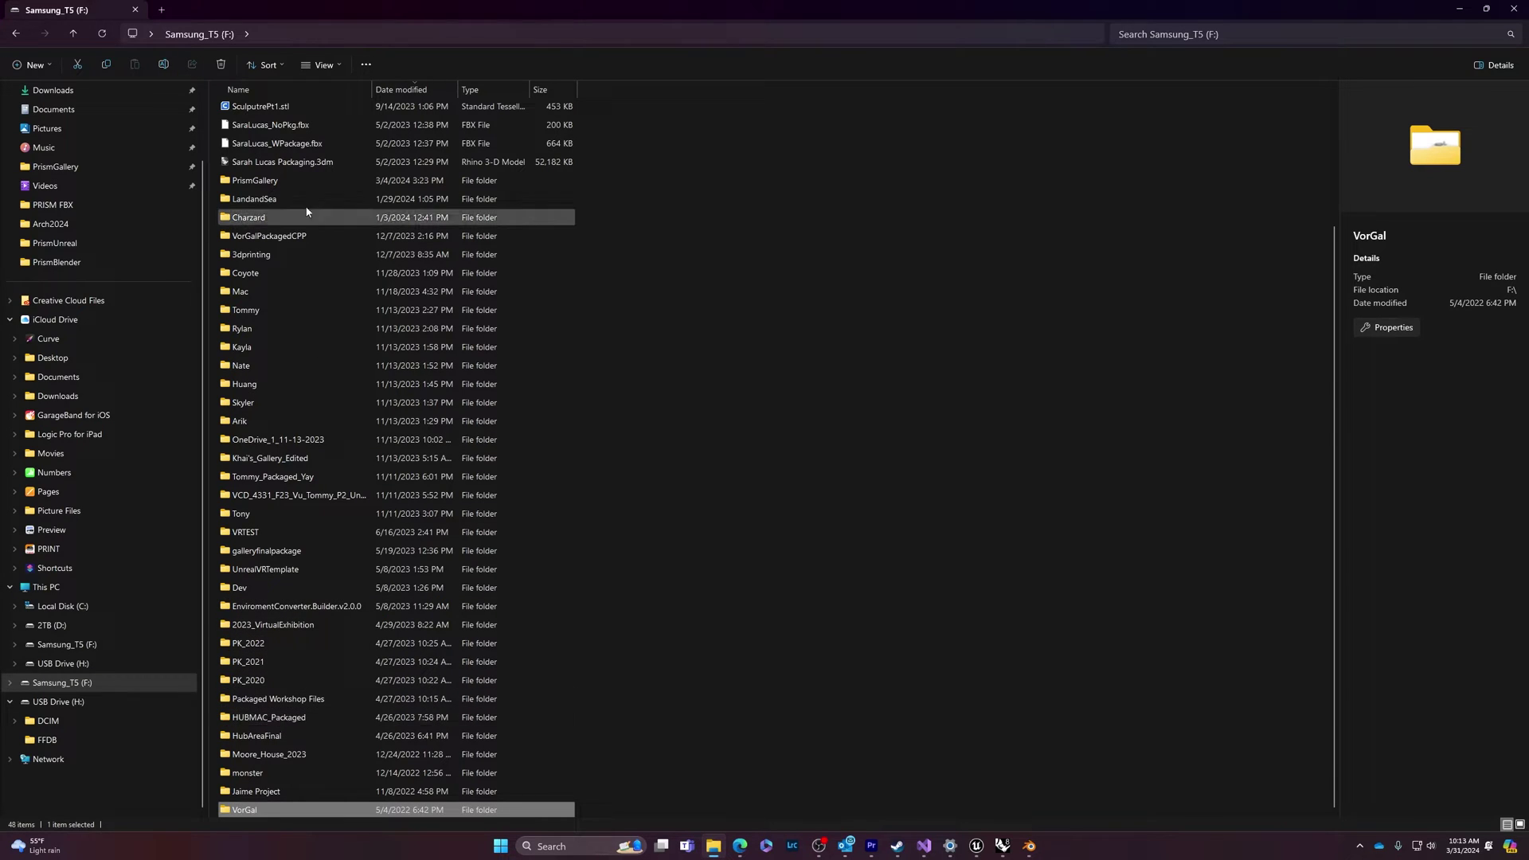
pyautogui.doubleClick(278, 183)
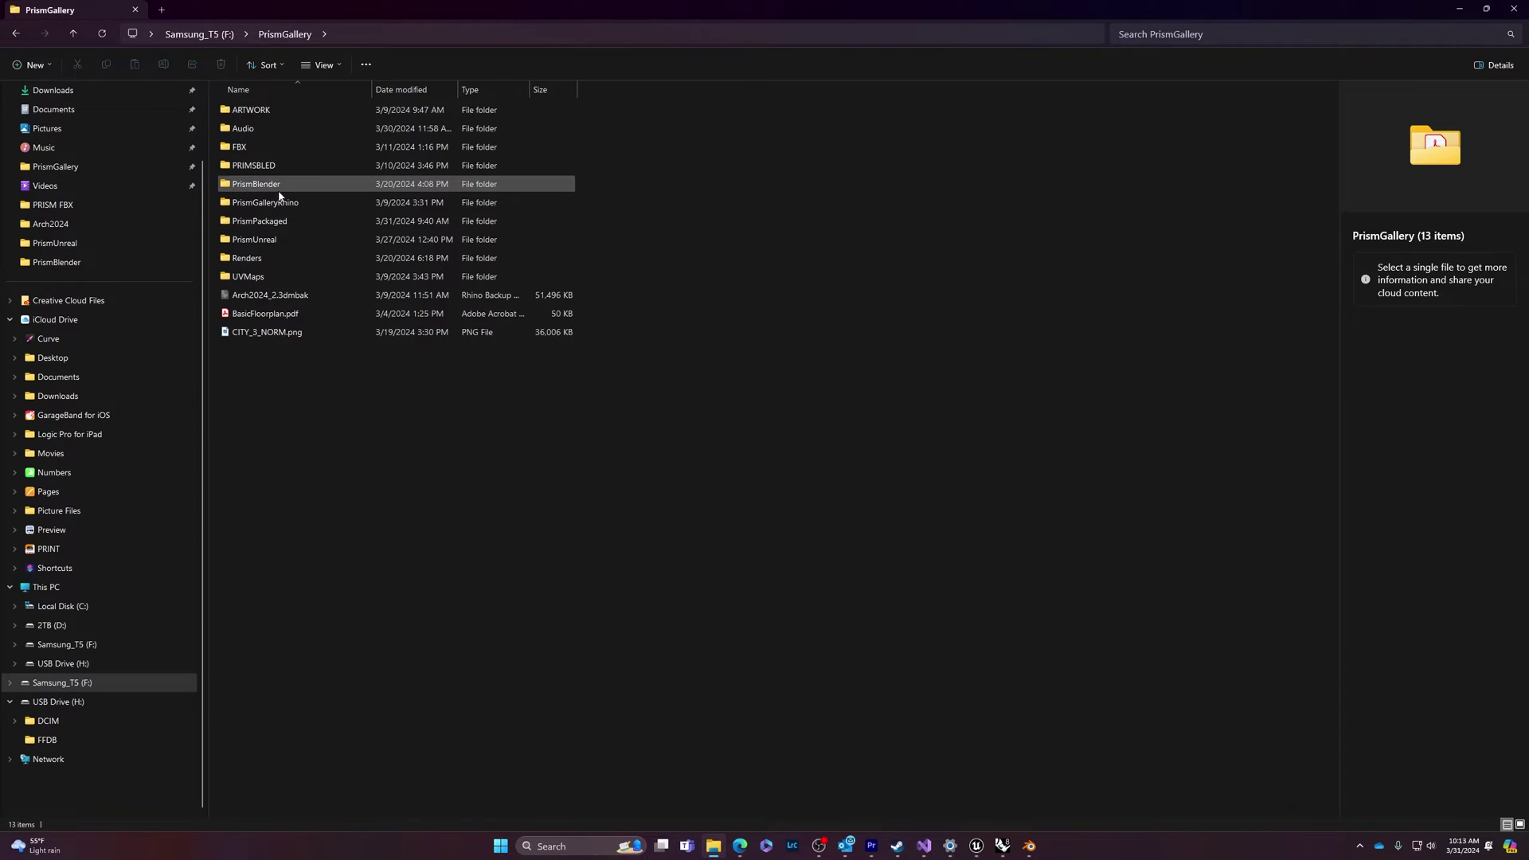